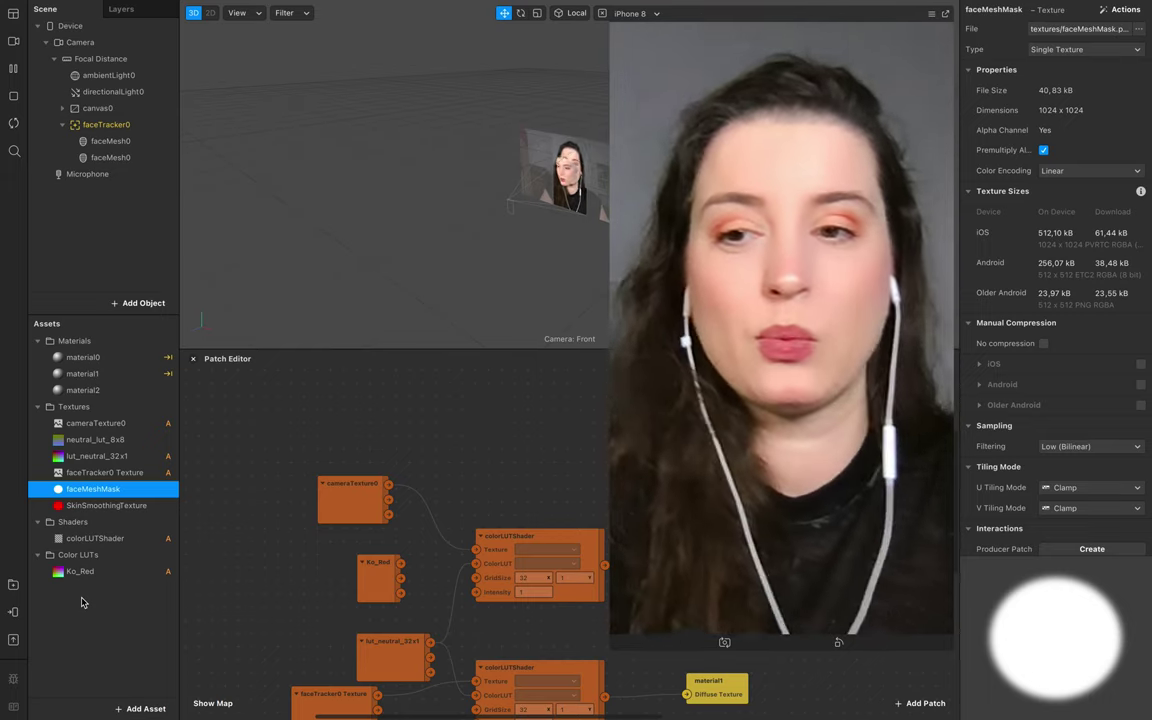
# Inspect the neutral_lut_8x8 and lut_neutral_32x1 texture properties in the Assets panel.
pyautogui.click(88, 440)
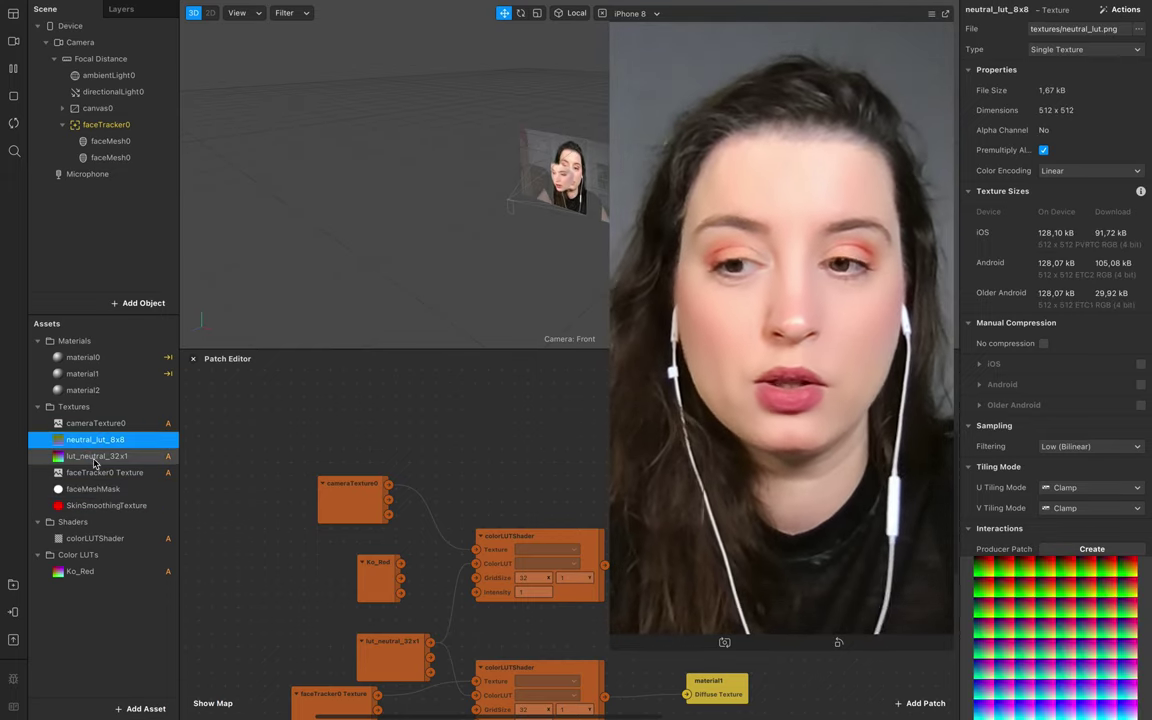
pyautogui.click(95, 457)
pyautogui.click(100, 441)
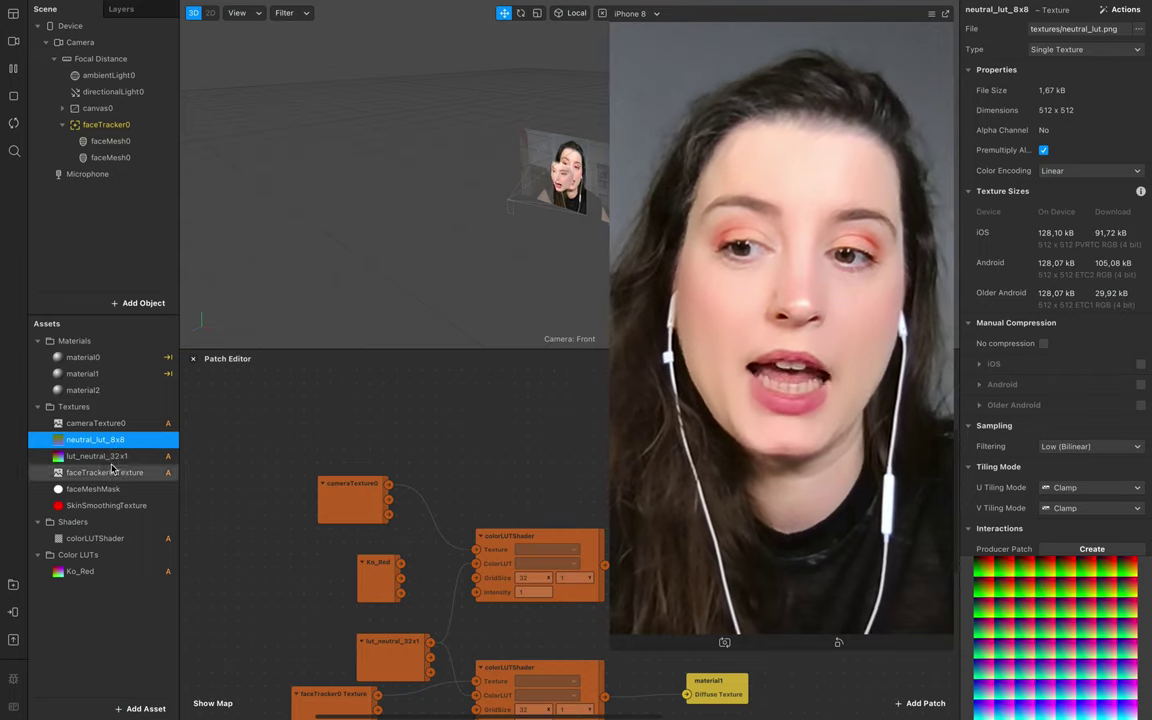
pyautogui.click(118, 460)
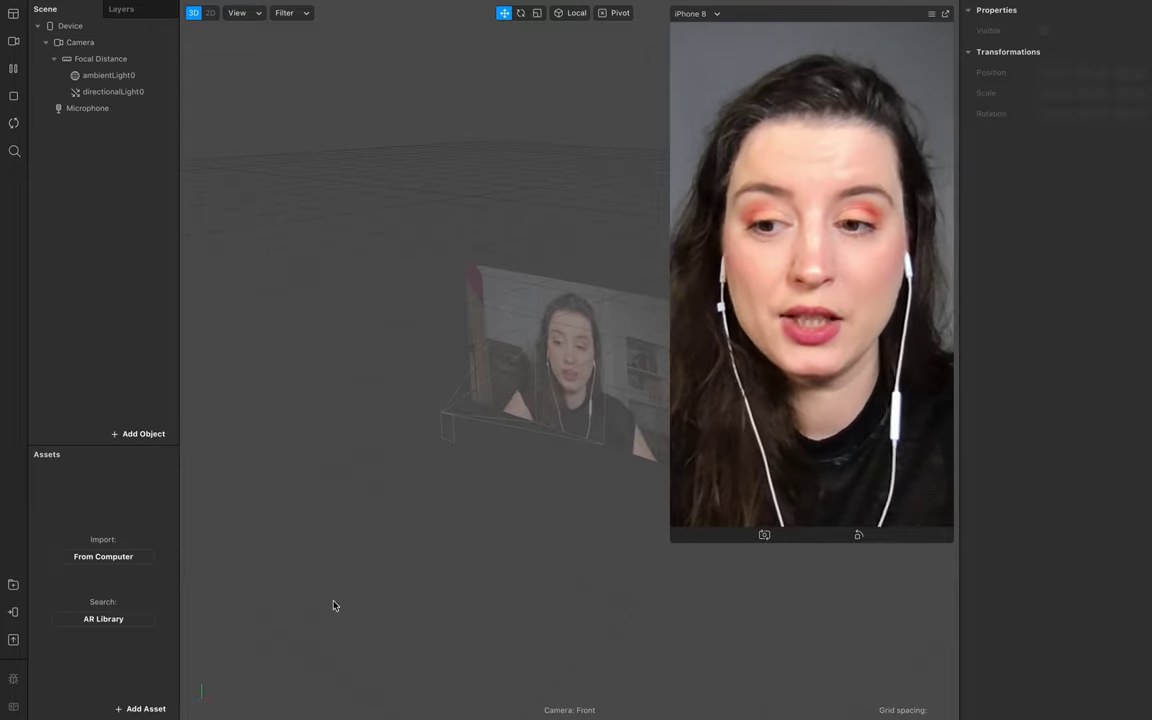
# From the AR Library's 33 Color LUTs, import the free Lavendertone LUT and select it in Assets.
pyautogui.click(13, 585)
pyautogui.moveTo(450, 160); pyautogui.dragTo(250, 127)
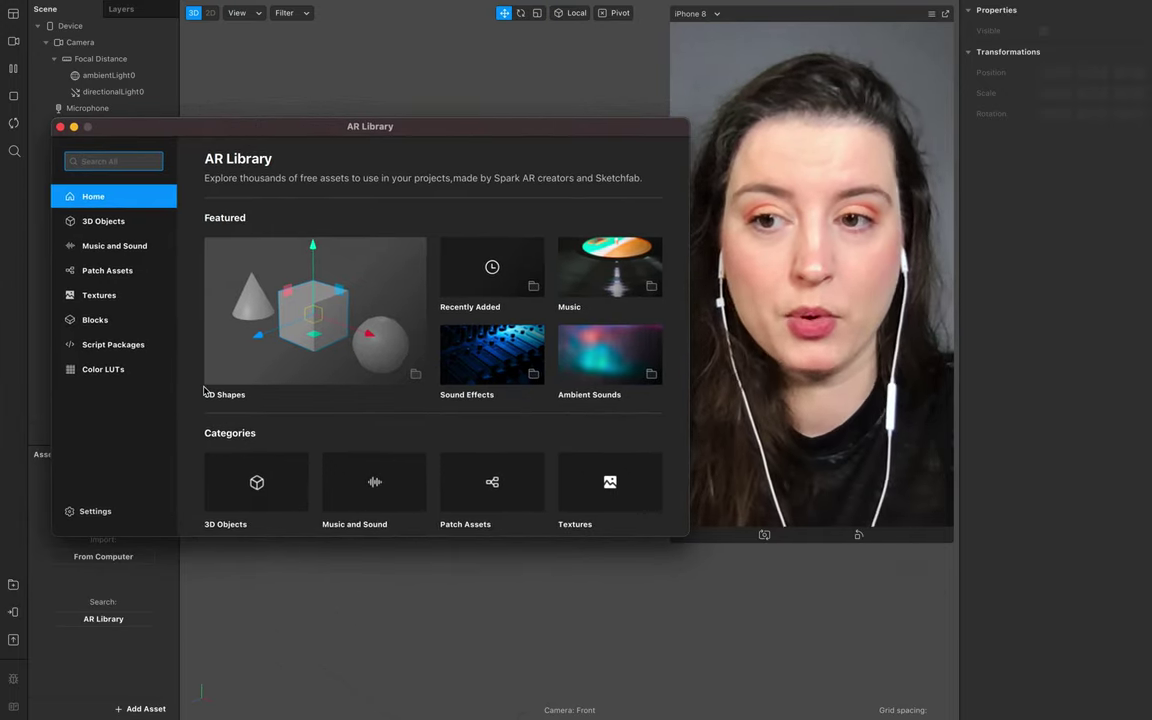
pyautogui.click(114, 372)
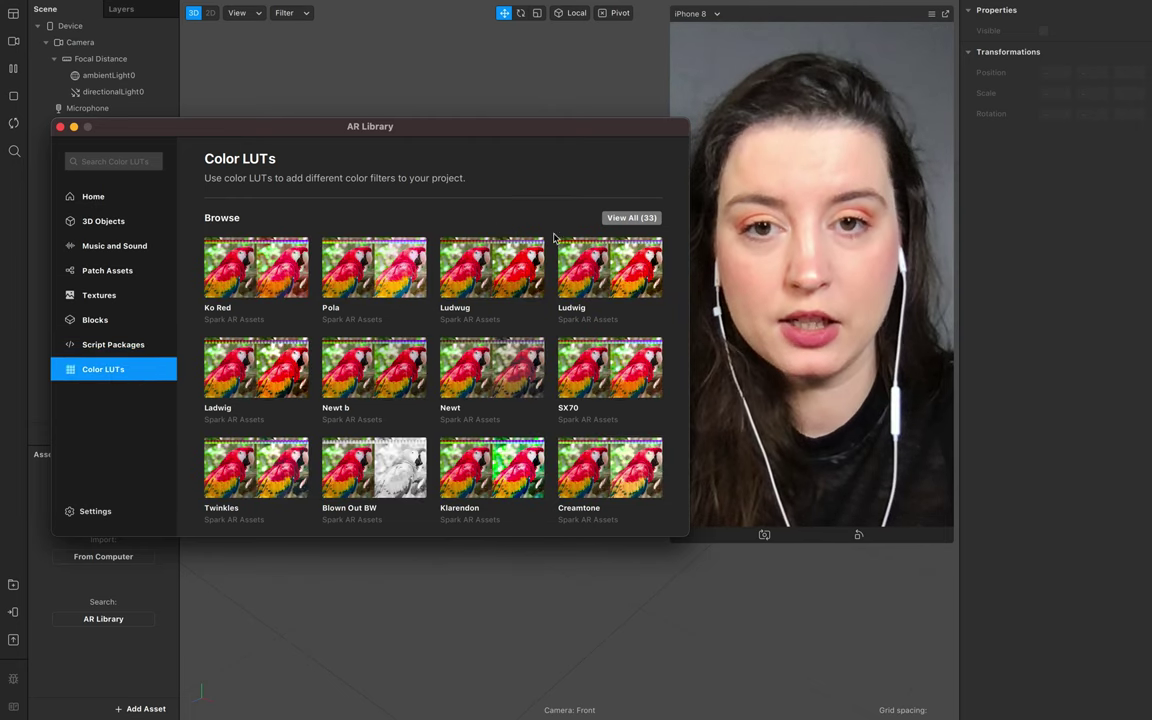
pyautogui.click(645, 218)
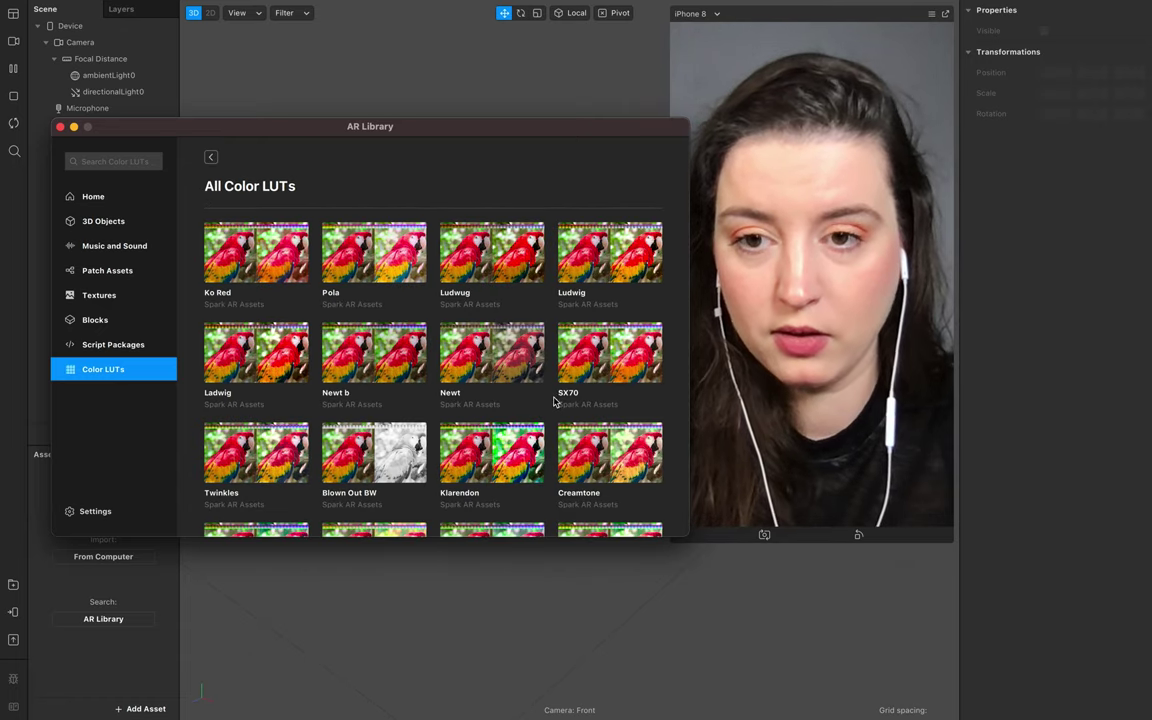
pyautogui.scroll(-10, 555, 401)
pyautogui.scroll(2, 553, 398)
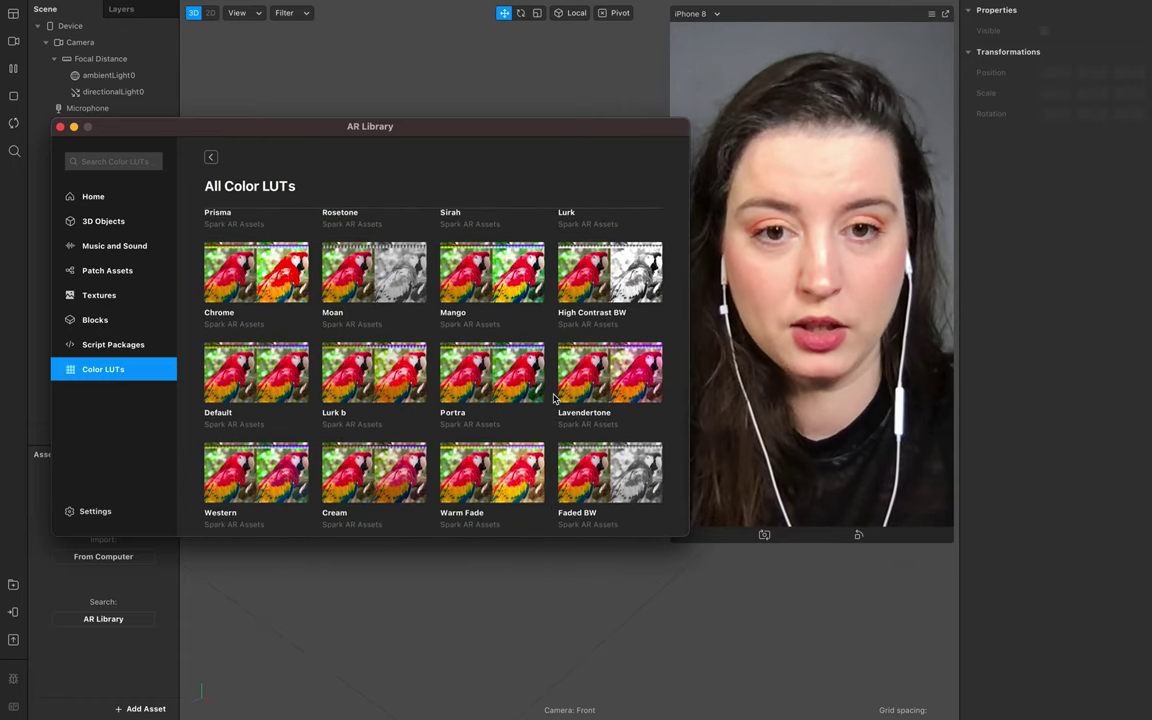
pyautogui.click(605, 387)
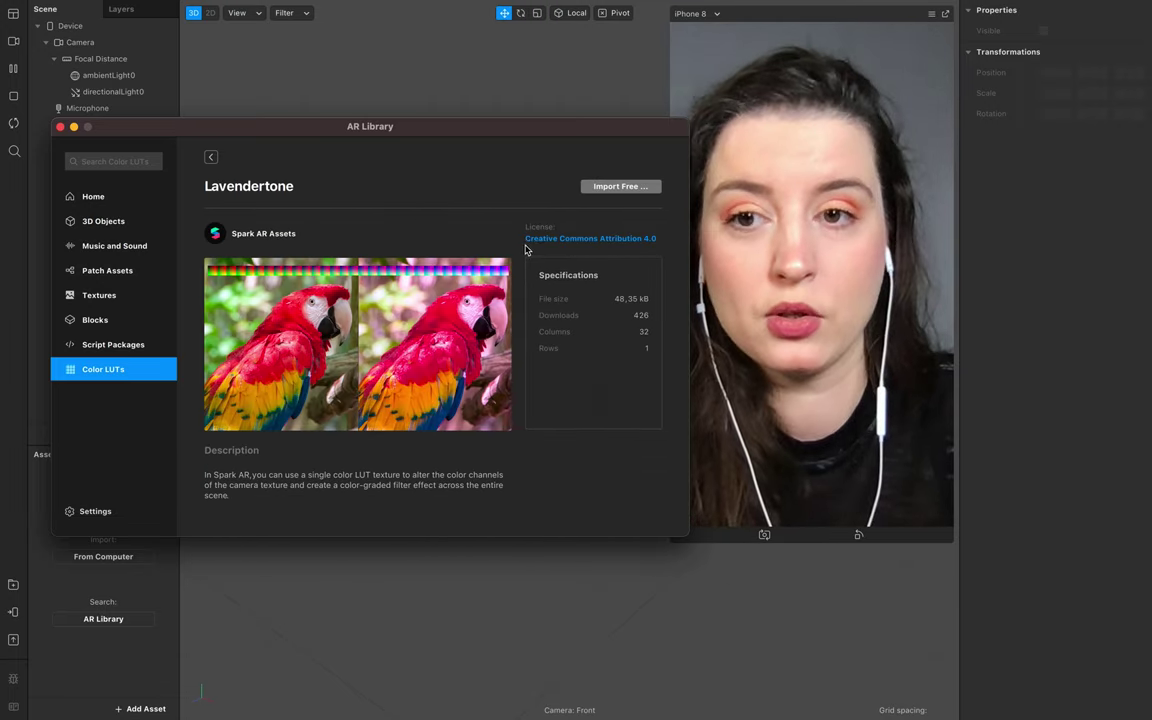
pyautogui.click(628, 189)
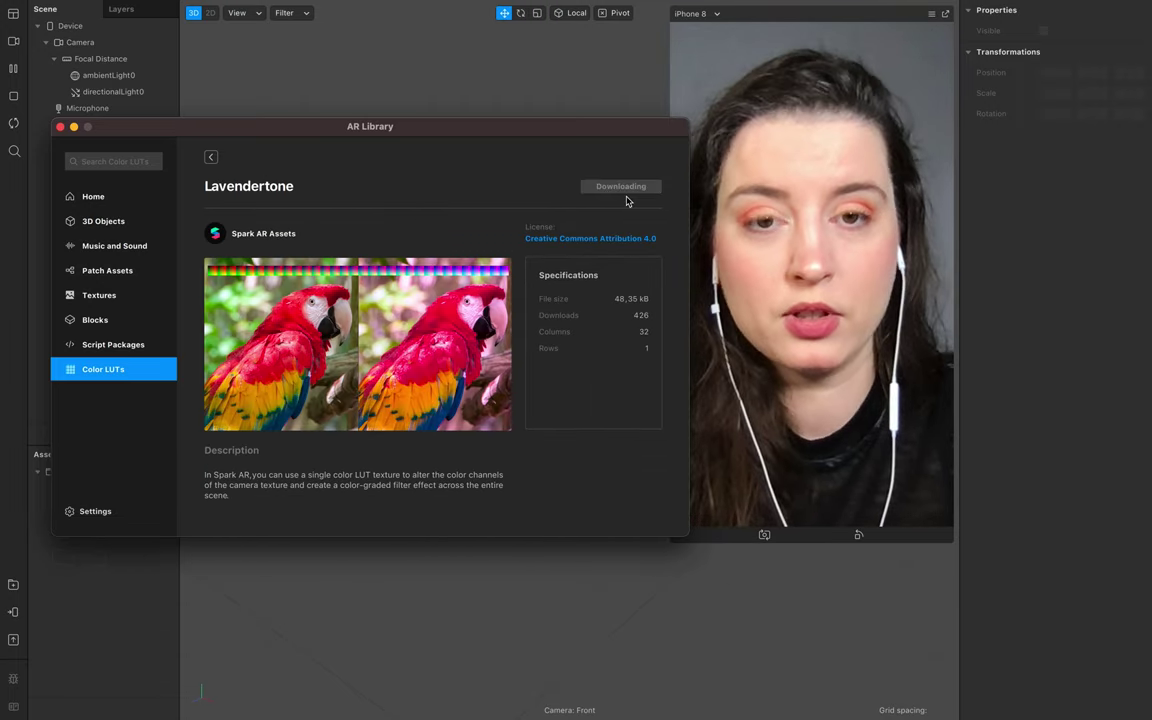
pyautogui.click(60, 127)
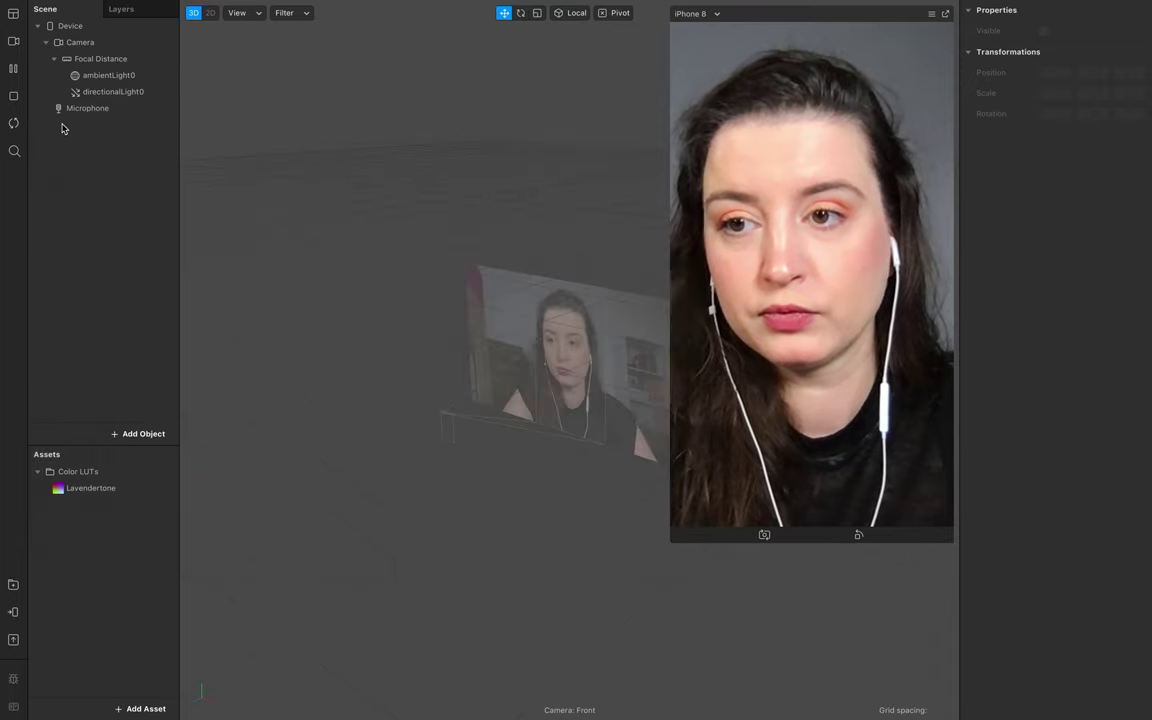
pyautogui.click(103, 487)
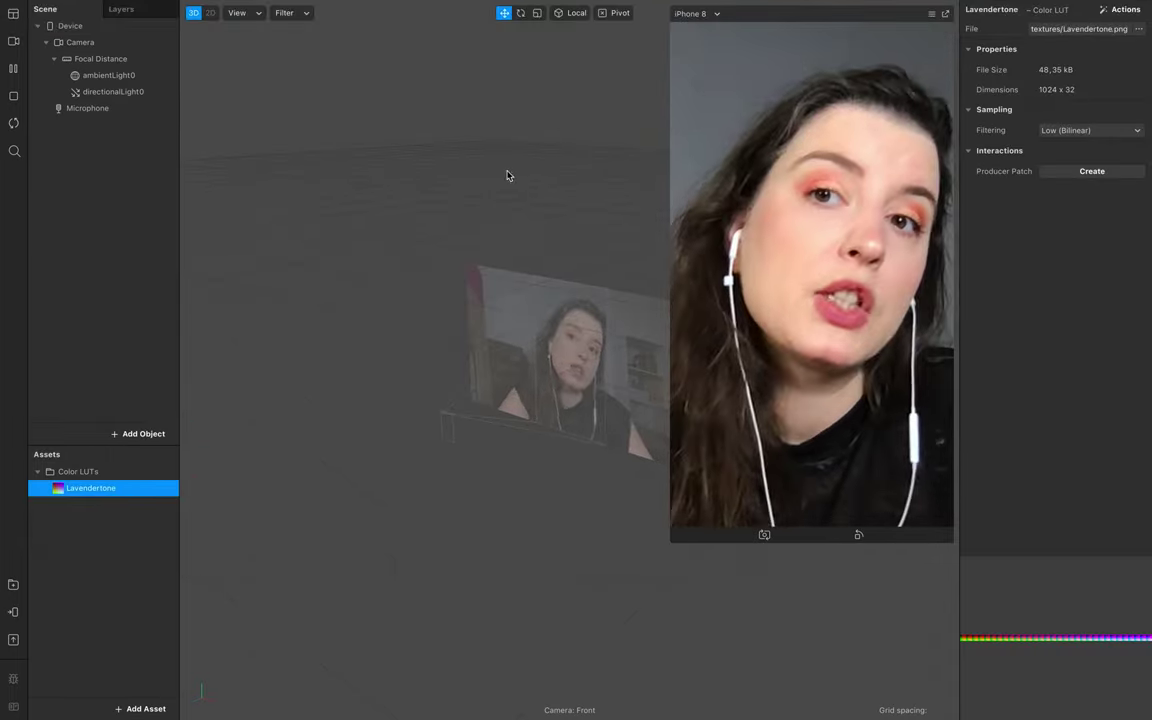
# Show the Patch Editor, drop Lavendertone into it, and enlarge the panel.
pyautogui.click(161, 8)
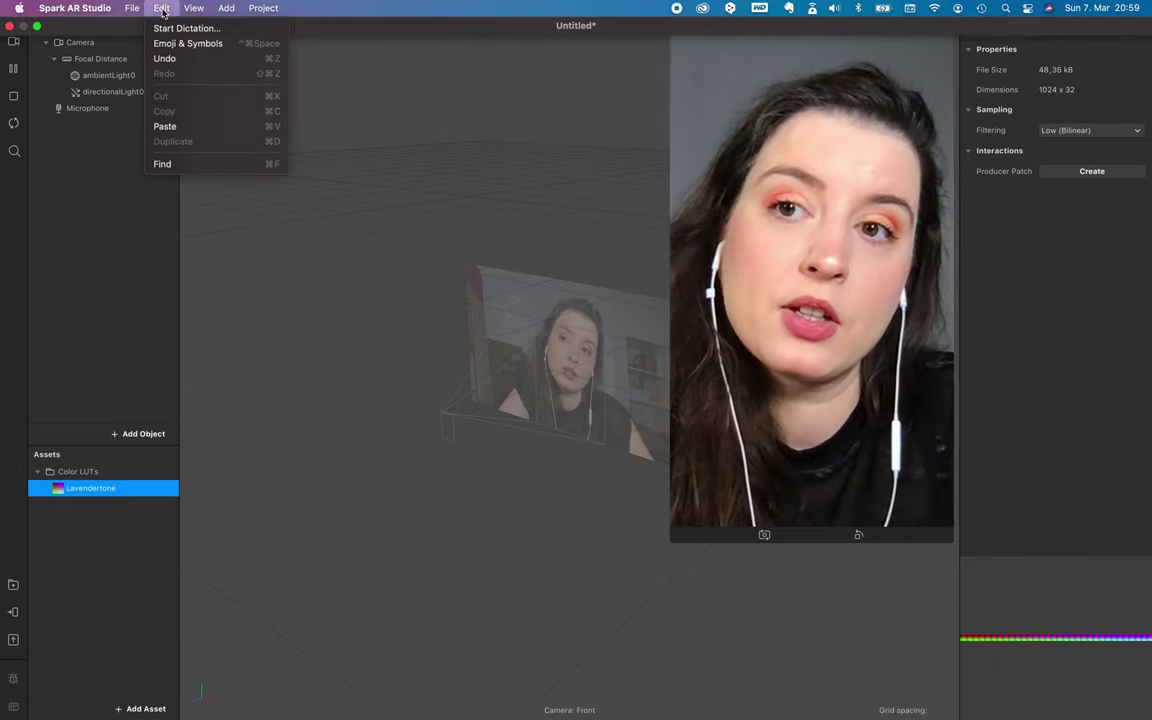
pyautogui.moveTo(194, 8)
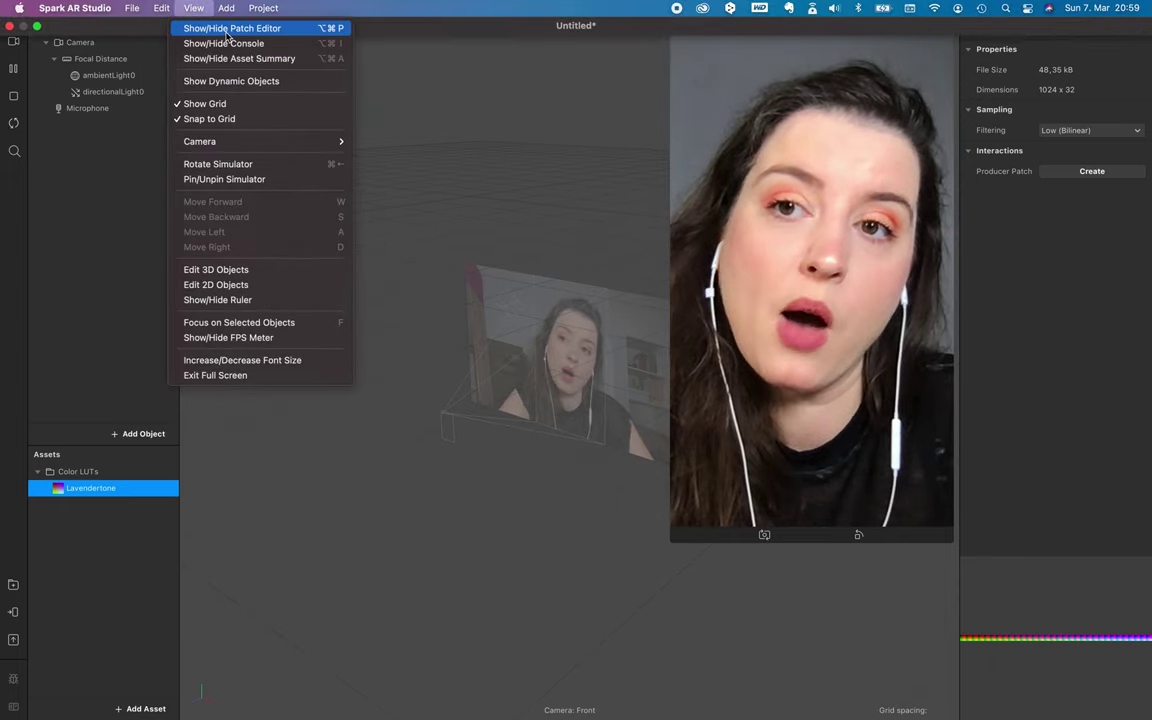
pyautogui.click(228, 30)
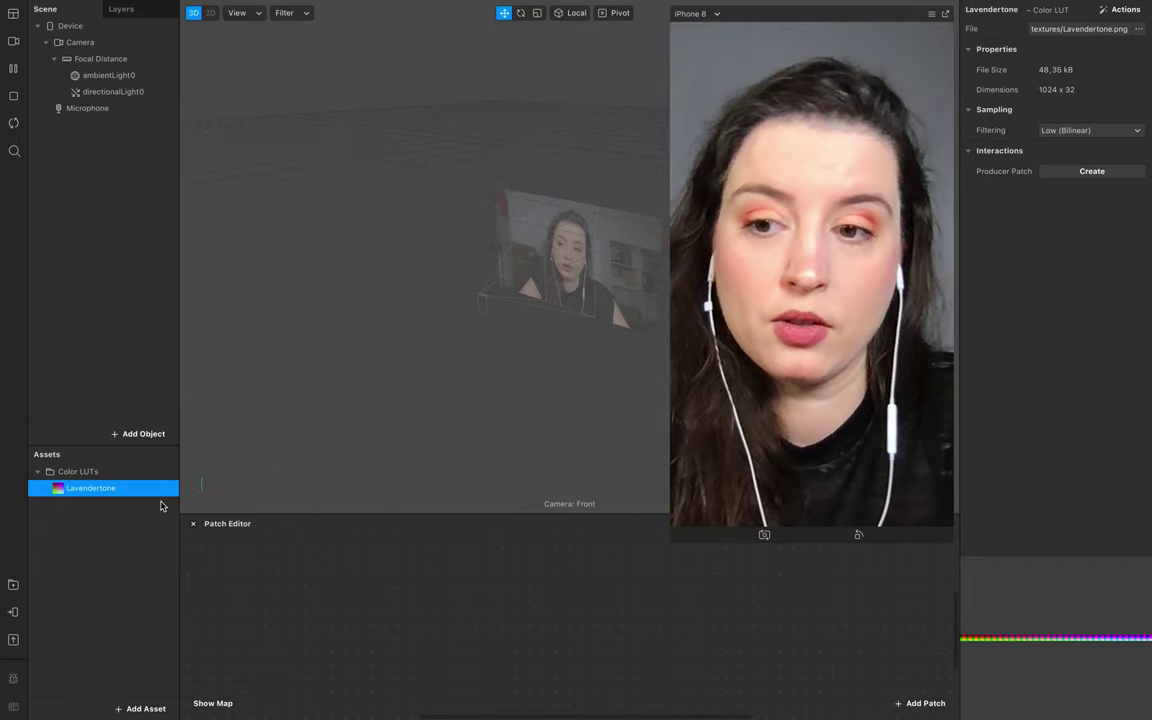
pyautogui.moveTo(77, 489); pyautogui.dragTo(429, 684)
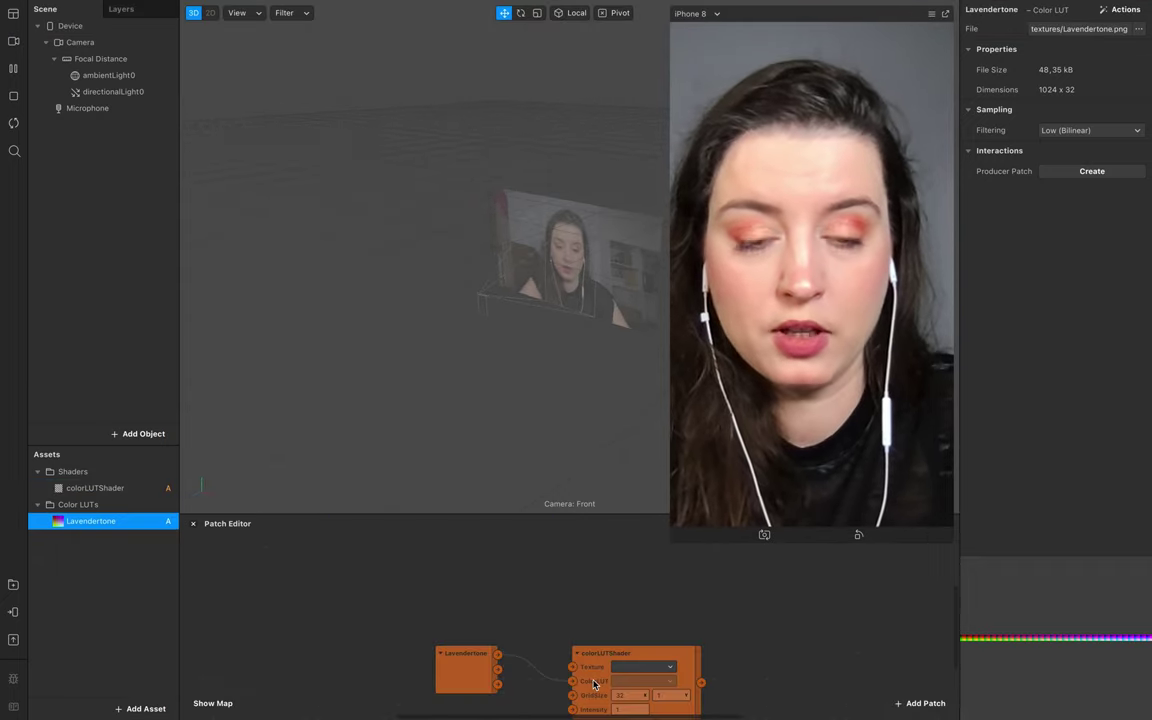
pyautogui.moveTo(566, 514); pyautogui.dragTo(596, 351)
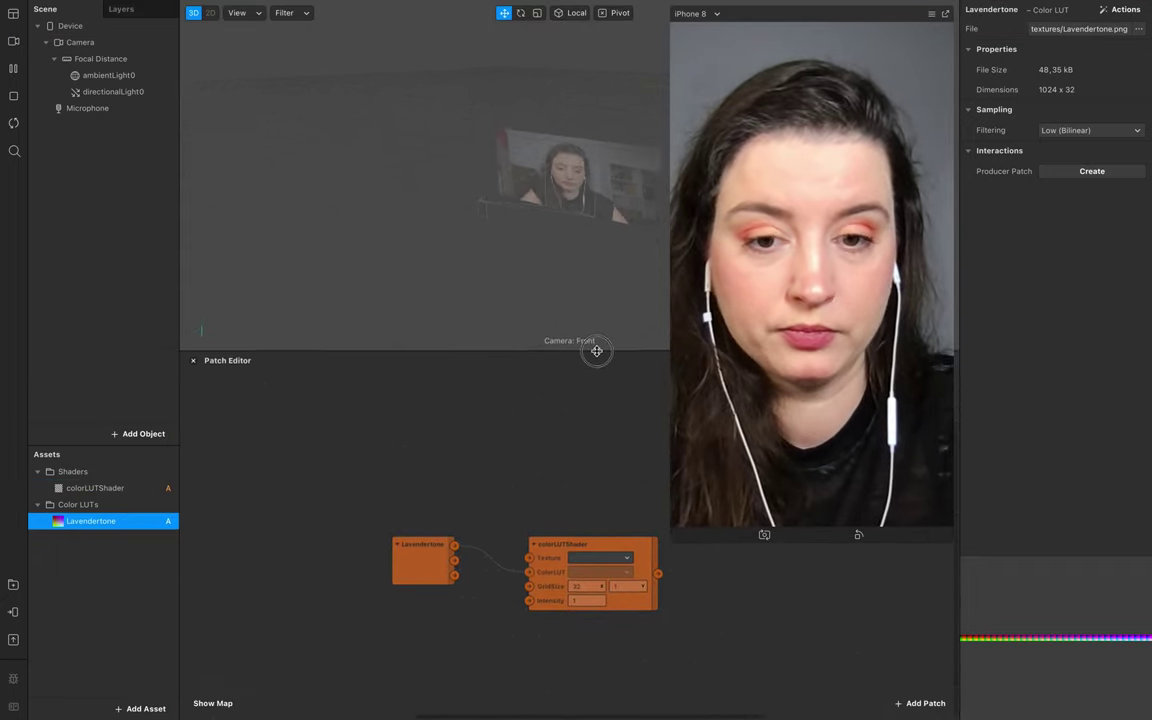
# Arrange the patches, moving the Lavendertone patch below the colorLUTShader patch.
pyautogui.moveTo(704, 666); pyautogui.dragTo(404, 563)
pyautogui.moveTo(568, 560); pyautogui.dragTo(493, 563)
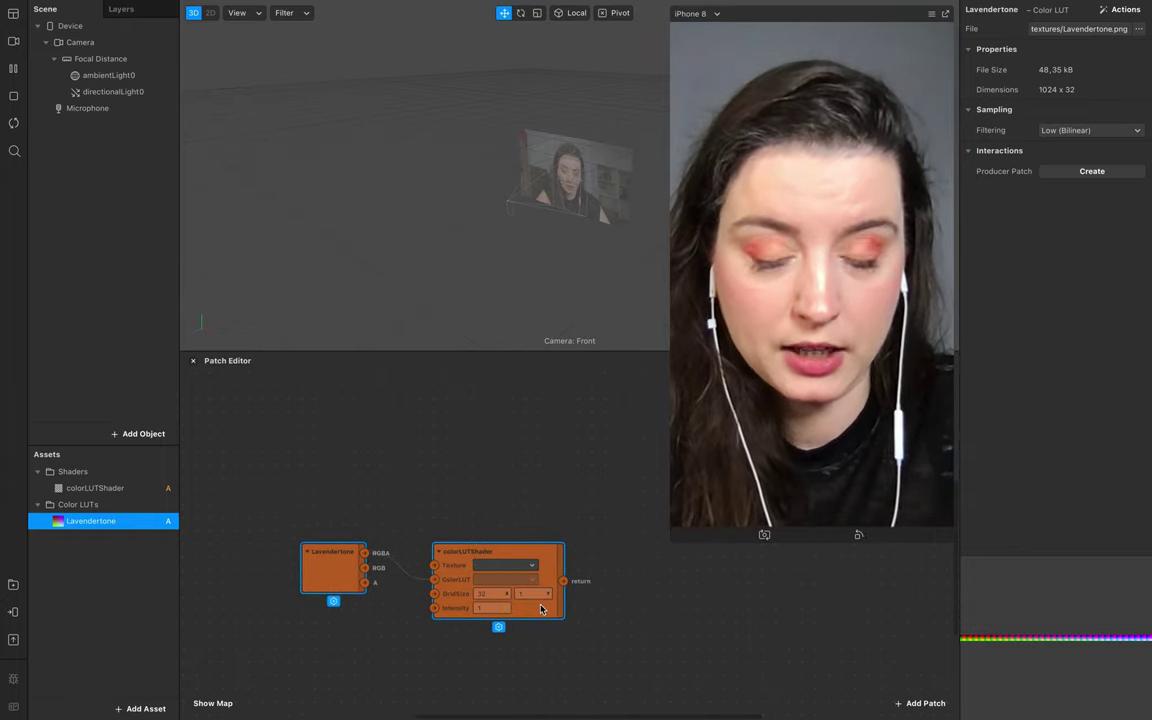
pyautogui.moveTo(323, 560); pyautogui.dragTo(334, 535)
pyautogui.rightClick(345, 558)
pyautogui.click(338, 677)
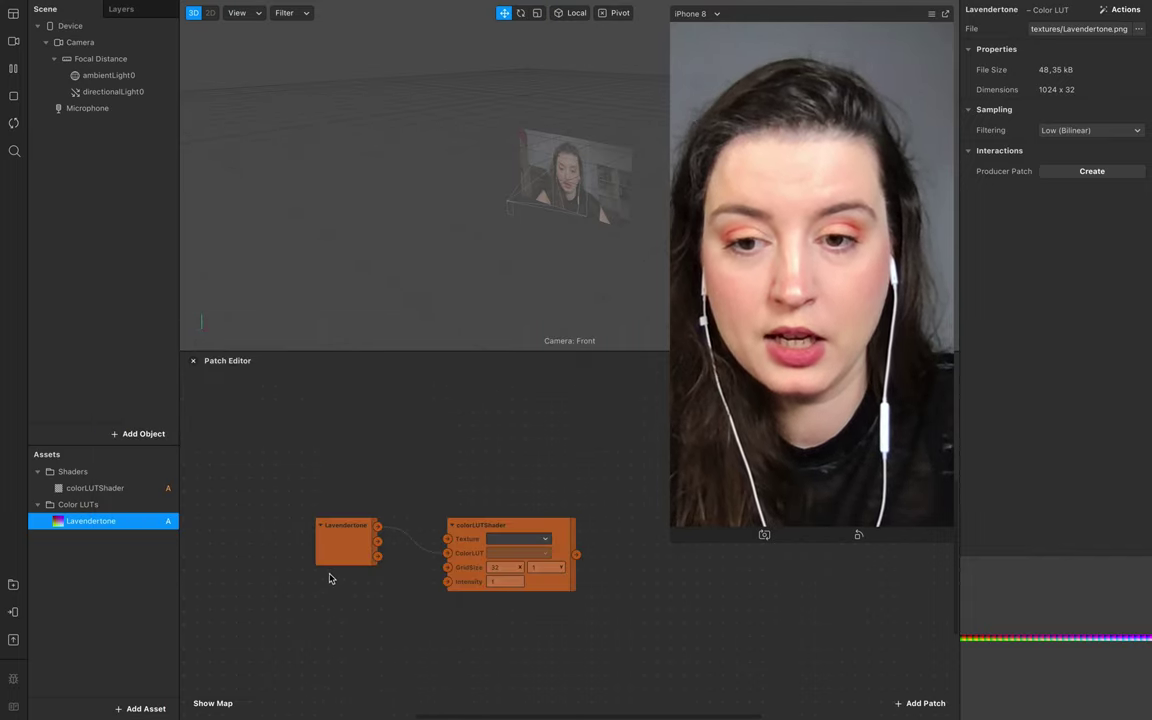
pyautogui.click(335, 550)
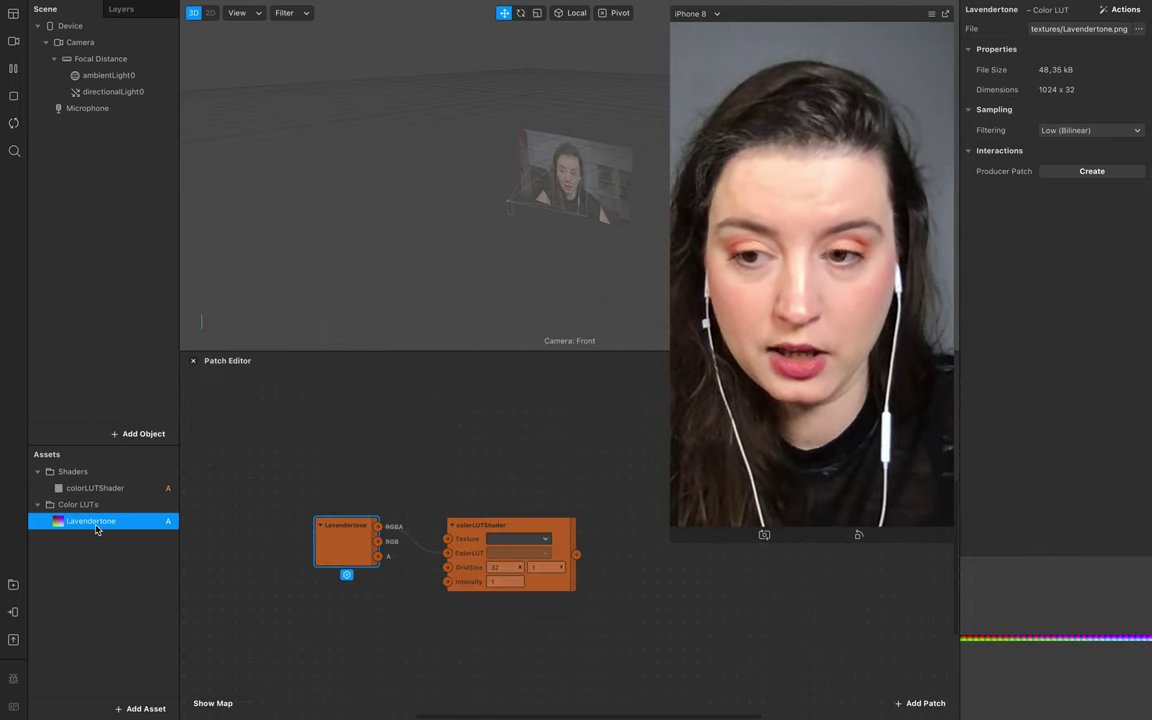
pyautogui.moveTo(343, 543); pyautogui.dragTo(345, 596)
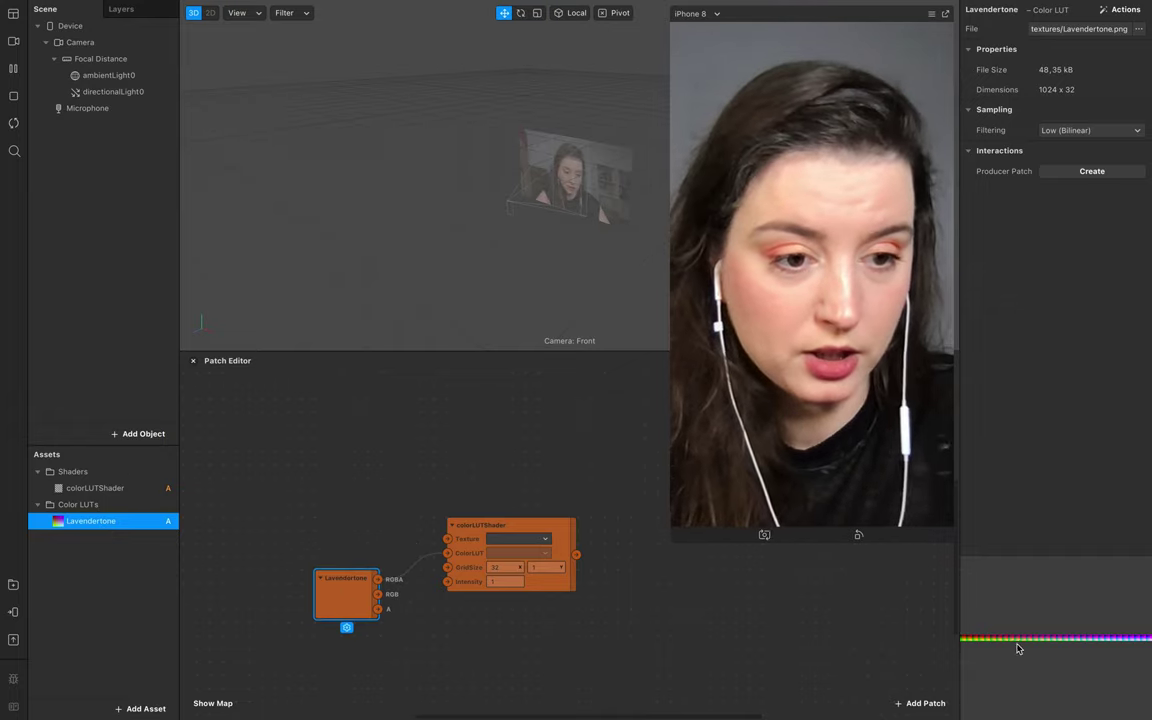
pyautogui.click(506, 526)
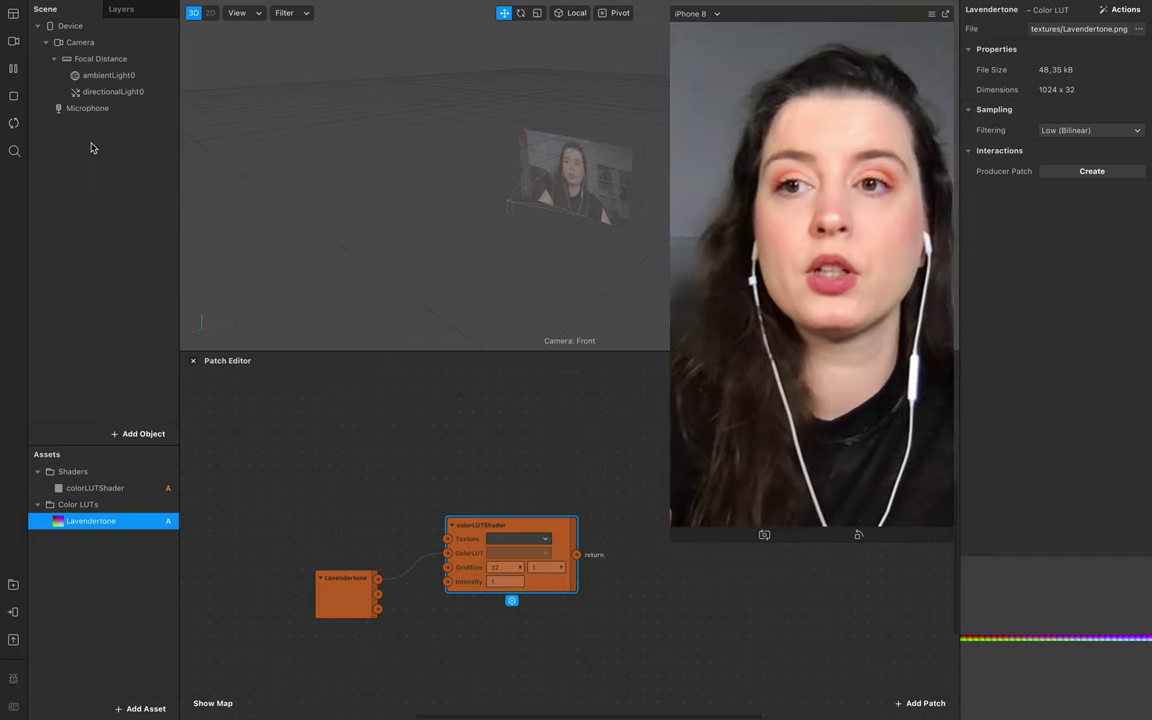
# Add a rectangle to the scene and make it fill the screen width and height.
pyautogui.click(143, 437)
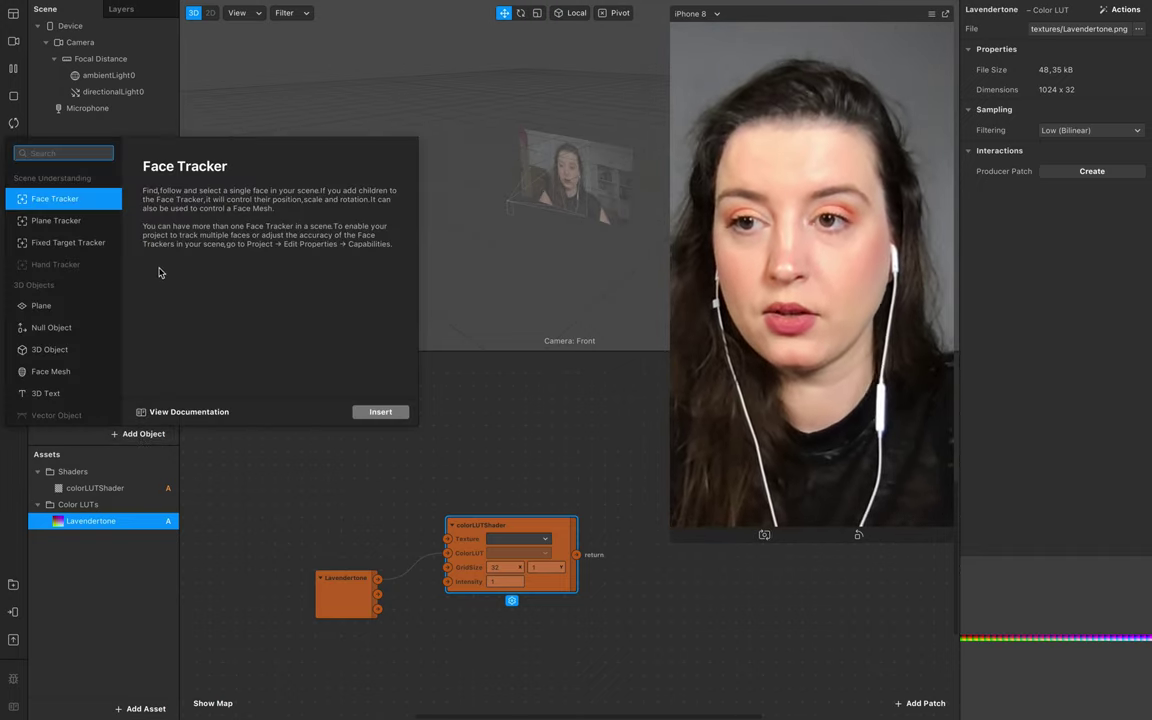
pyautogui.write('rec')
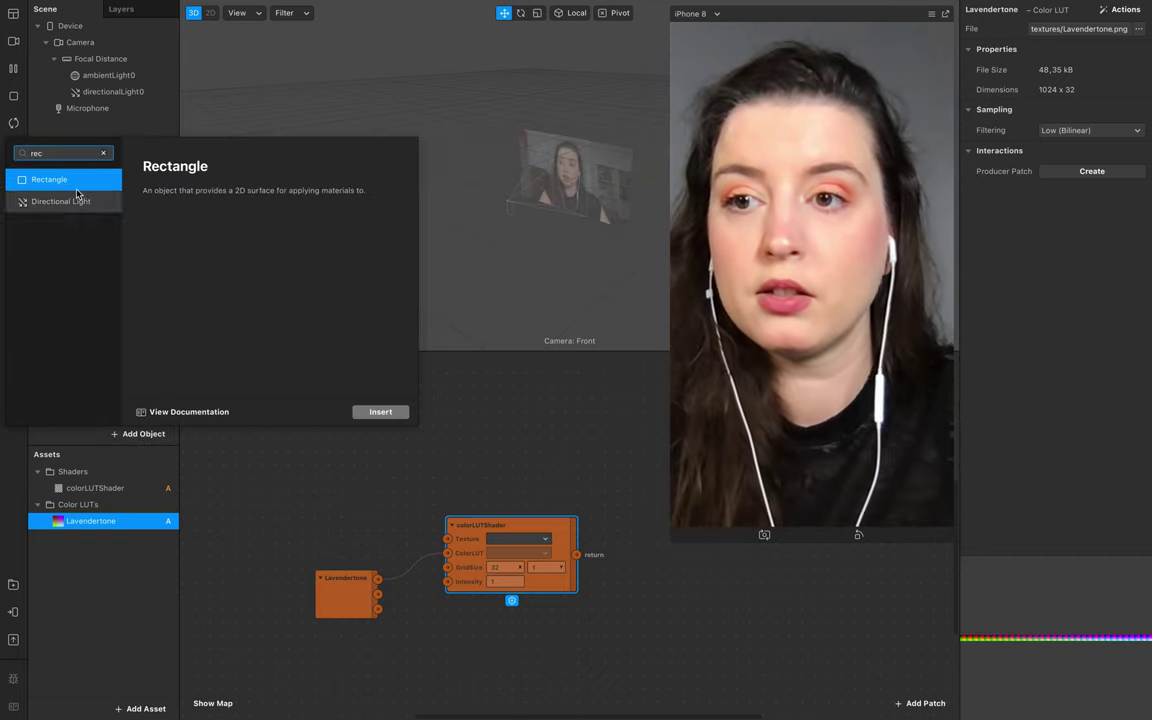
pyautogui.click(401, 422)
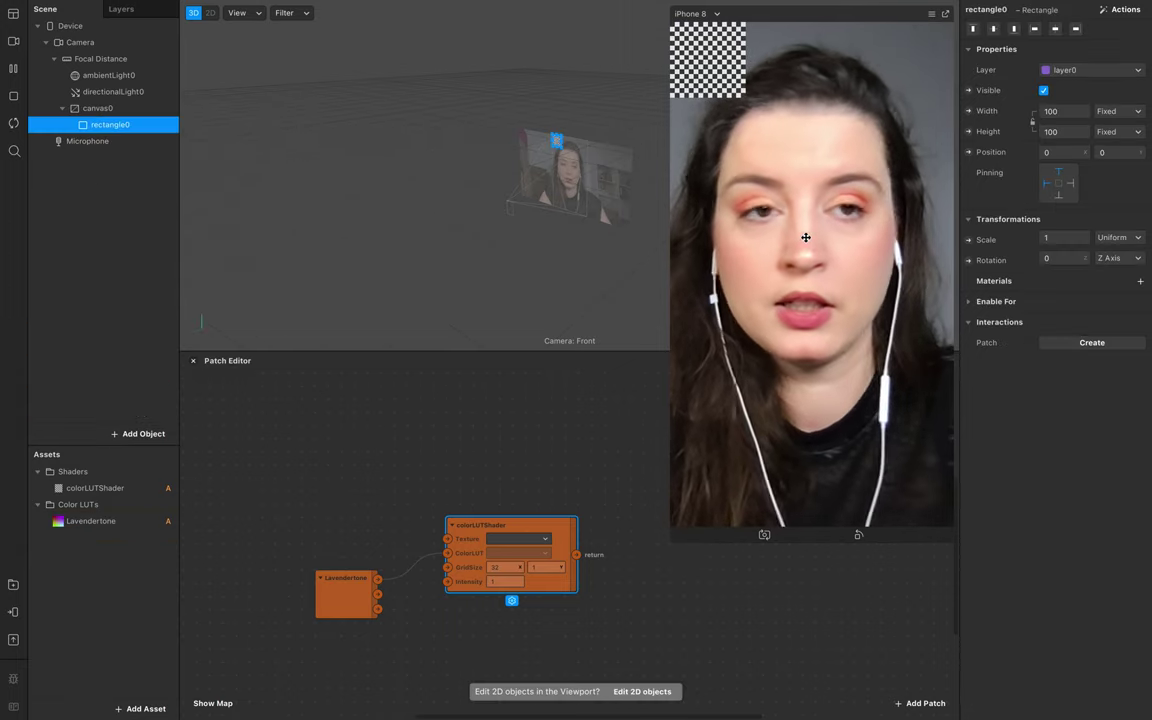
pyautogui.click(1060, 111)
pyautogui.click(1070, 131)
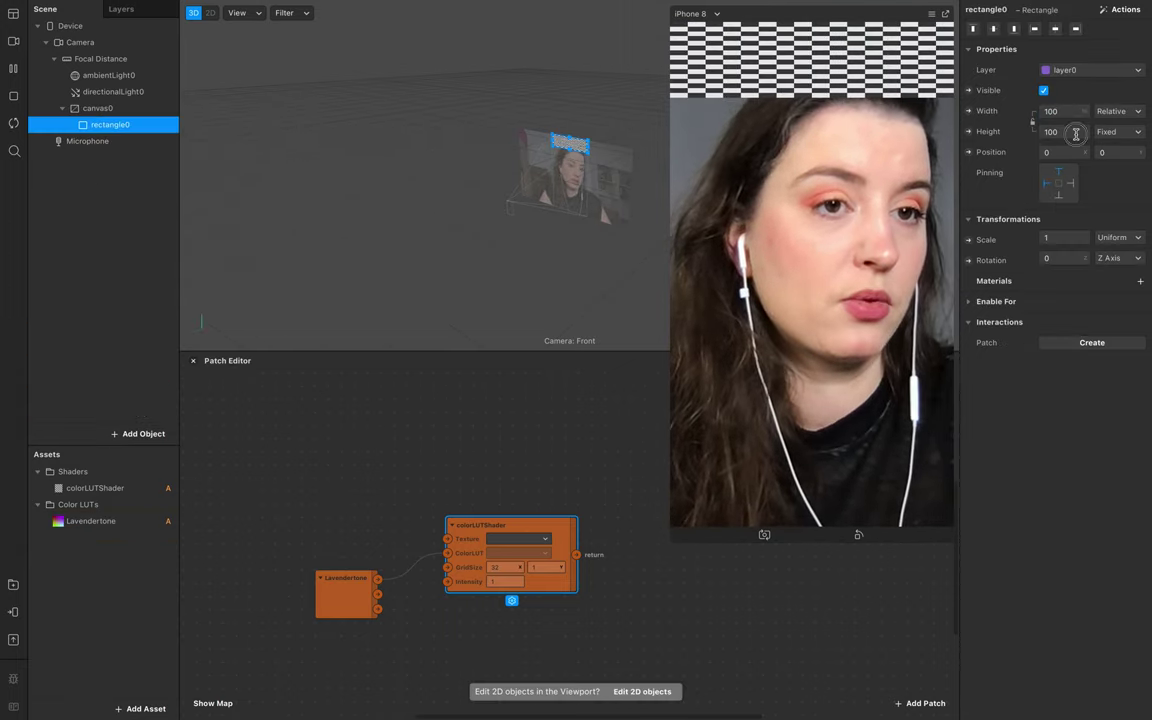
pyautogui.click(1078, 152)
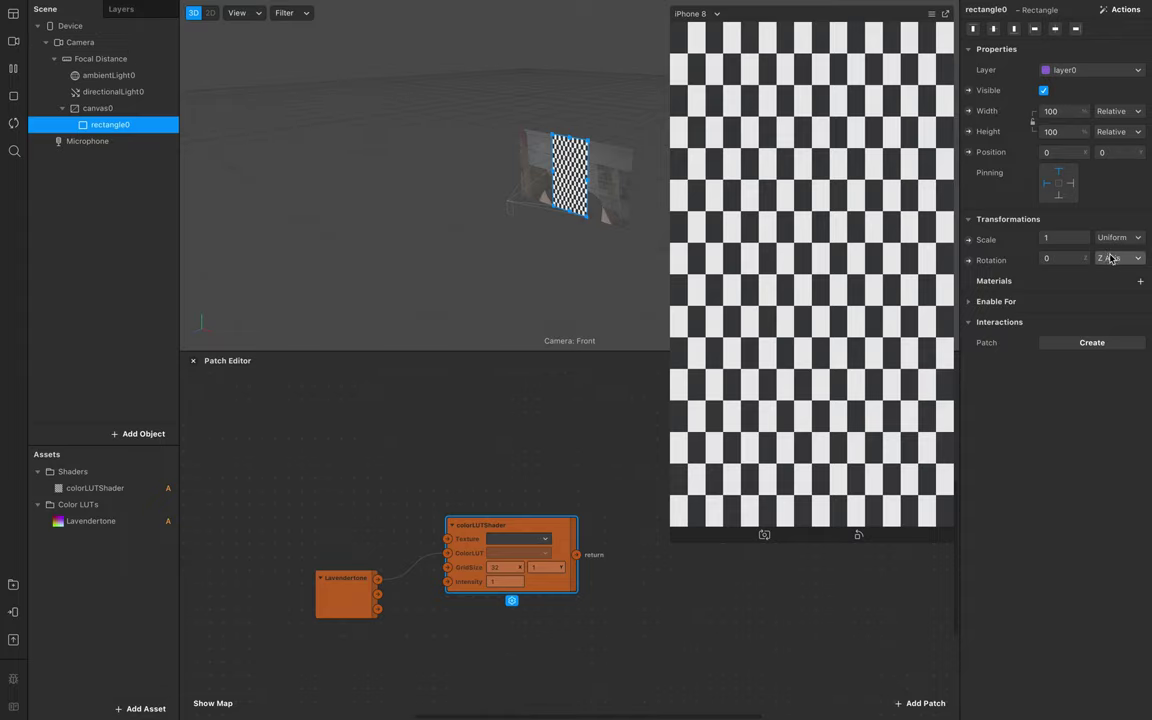
# Give the rectangle a new material0 using the Flat shader type.
pyautogui.click(1138, 284)
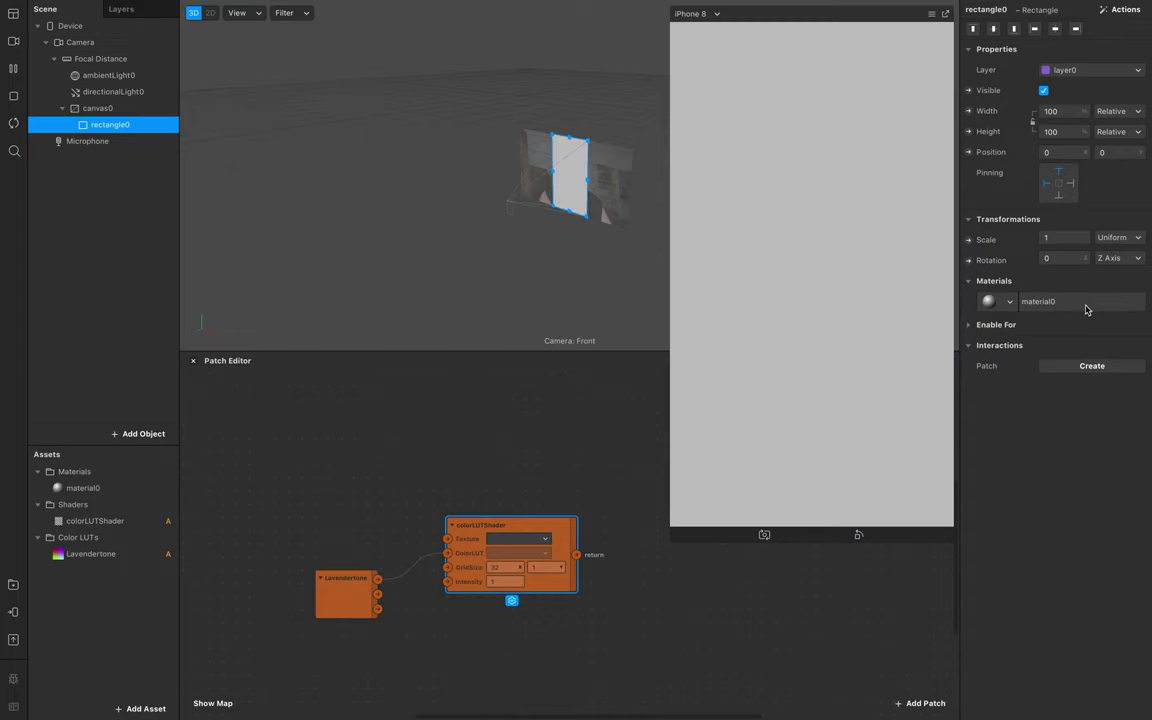
pyautogui.click(80, 490)
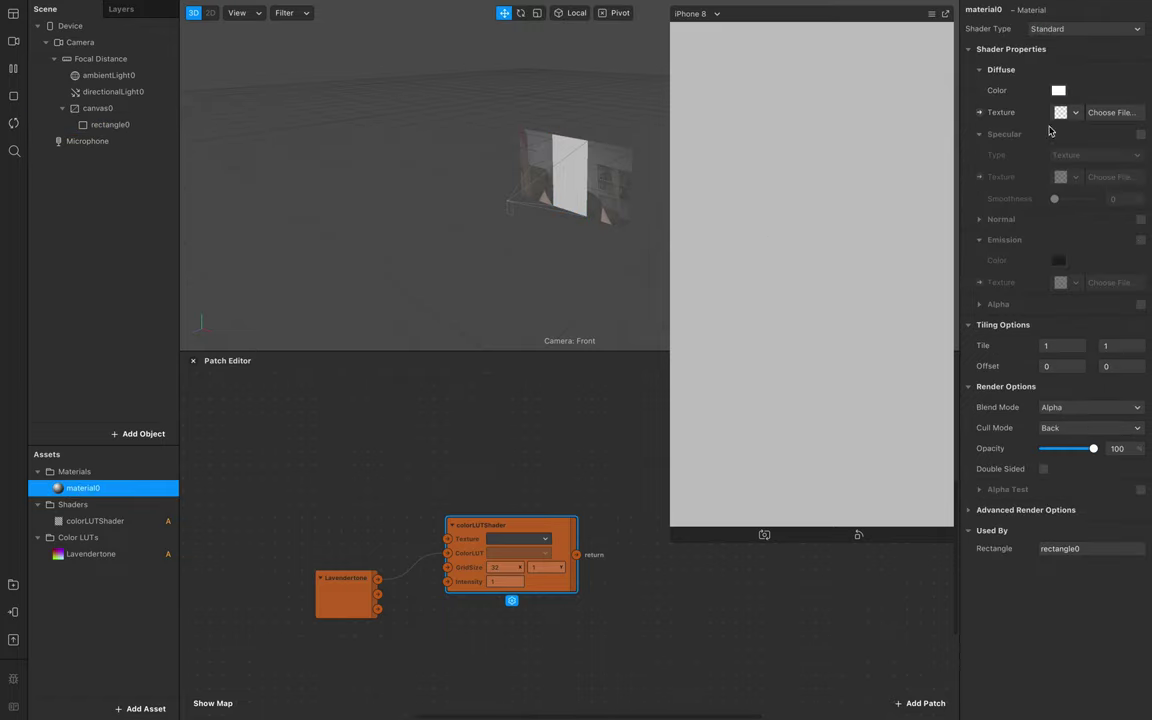
pyautogui.click(1070, 30)
pyautogui.click(1070, 31)
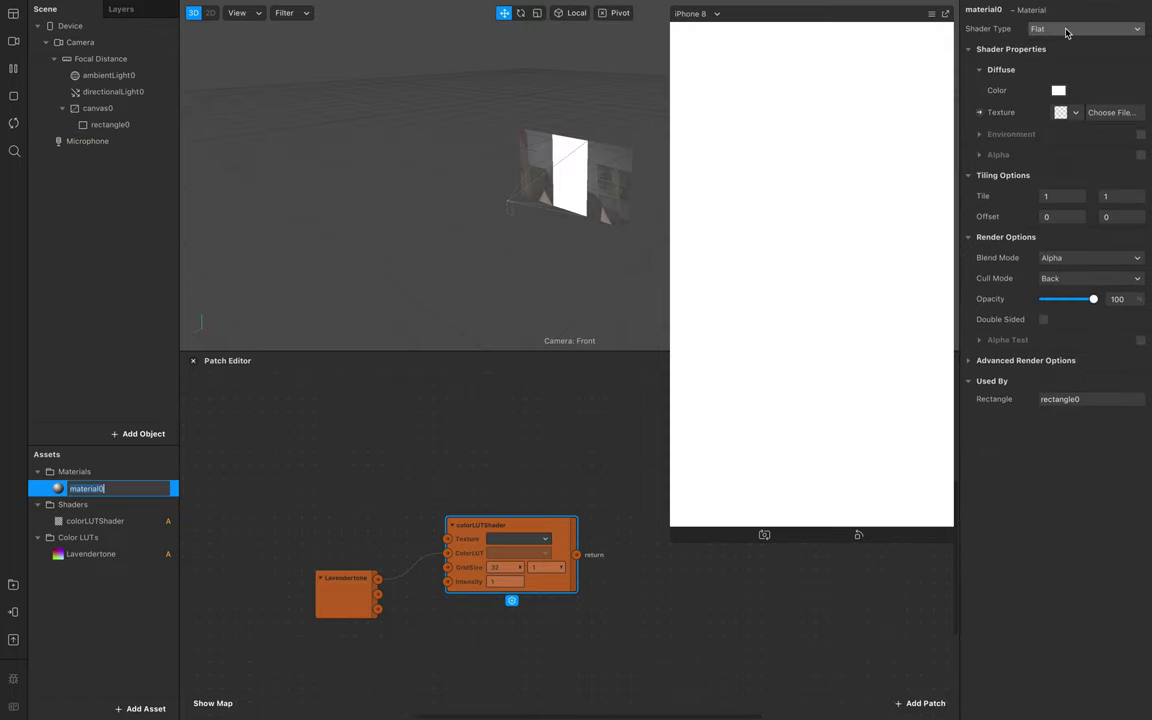
pyautogui.click(80, 42)
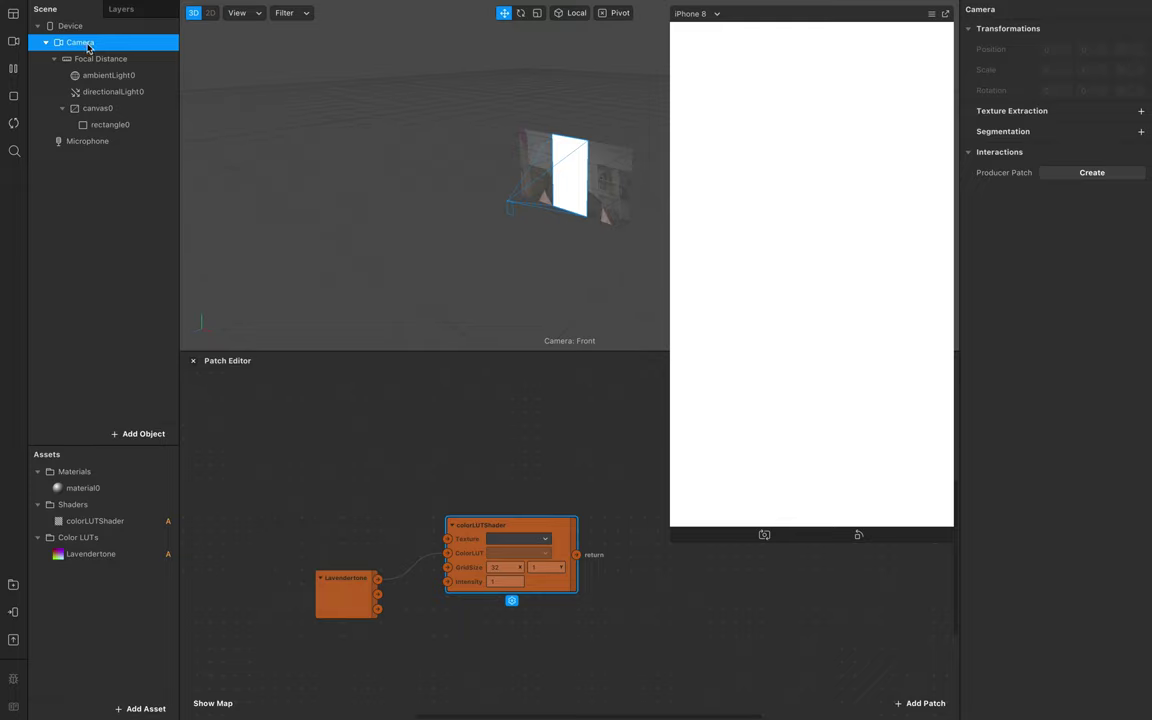
# Extract the camera texture and wire cameraTexture0's RGBA into colorLUTShader's Texture input.
pyautogui.click(1141, 112)
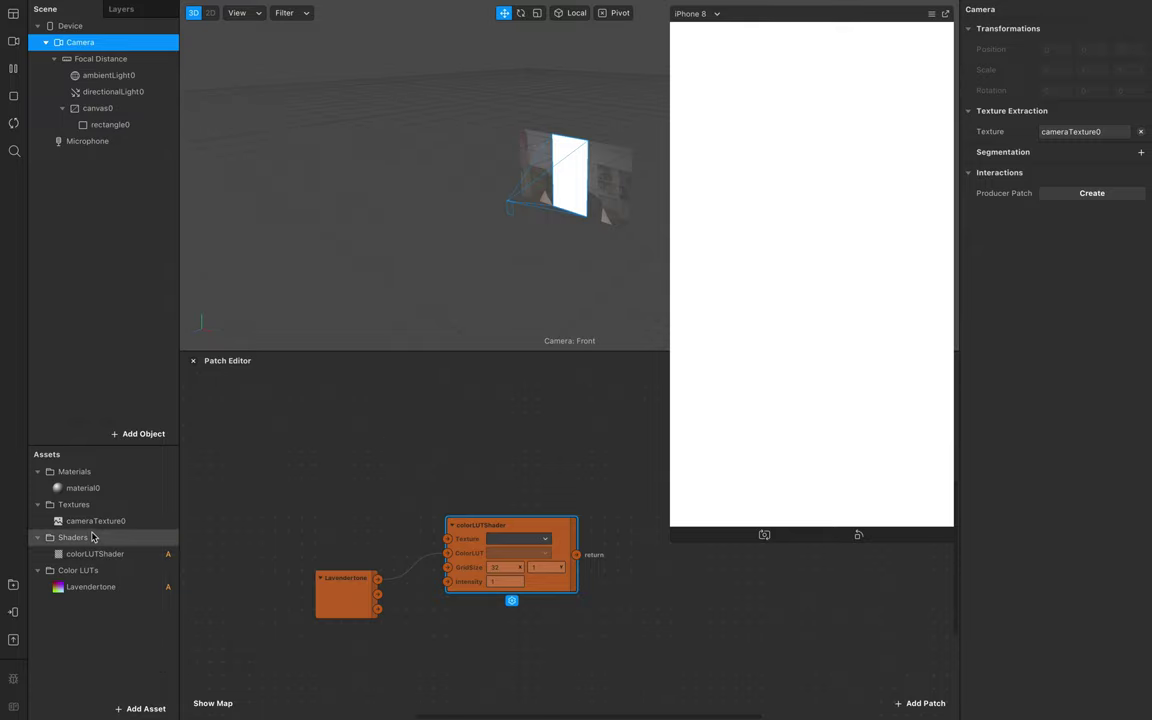
pyautogui.moveTo(100, 530); pyautogui.dragTo(298, 497)
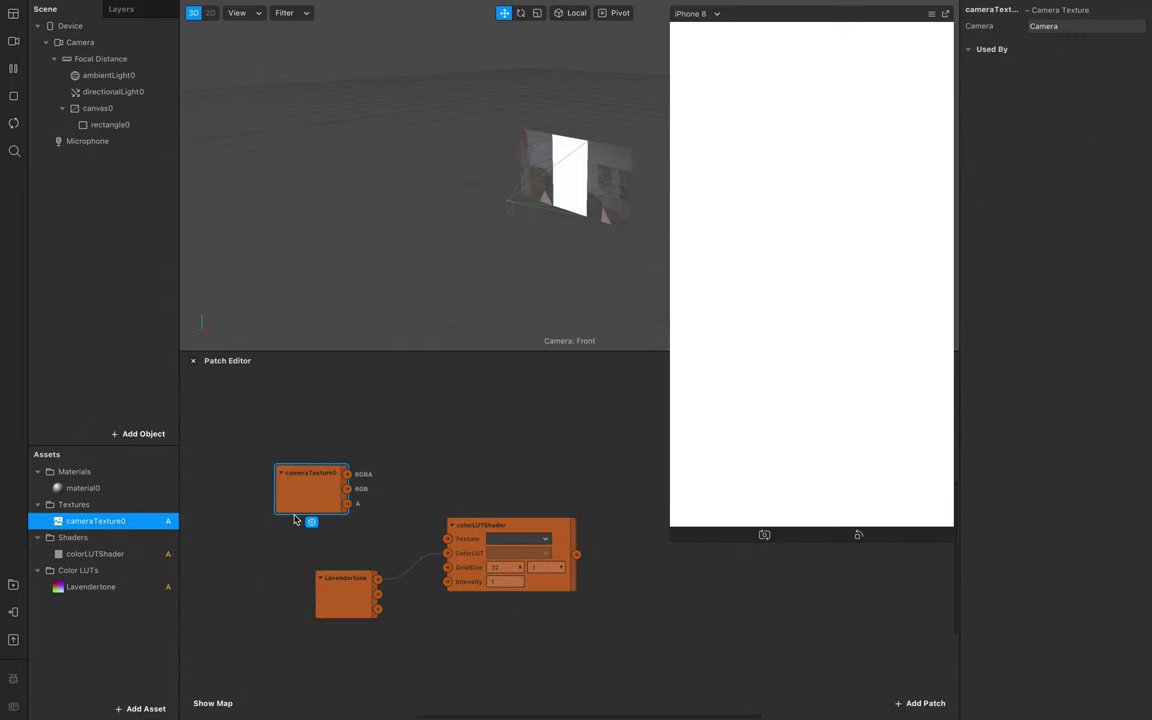
pyautogui.moveTo(347, 474); pyautogui.dragTo(448, 539)
# Connect the shader output to material0's Diffuse Texture patch and tidy the graph.
pyautogui.click(82, 489)
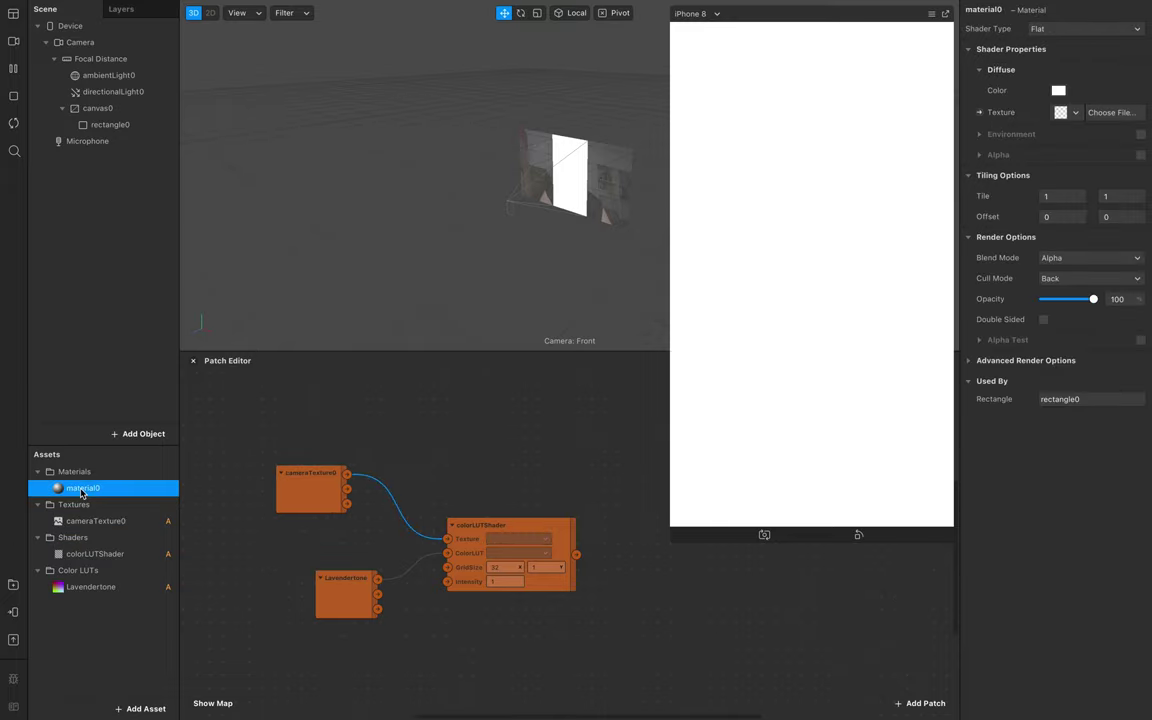
pyautogui.click(980, 113)
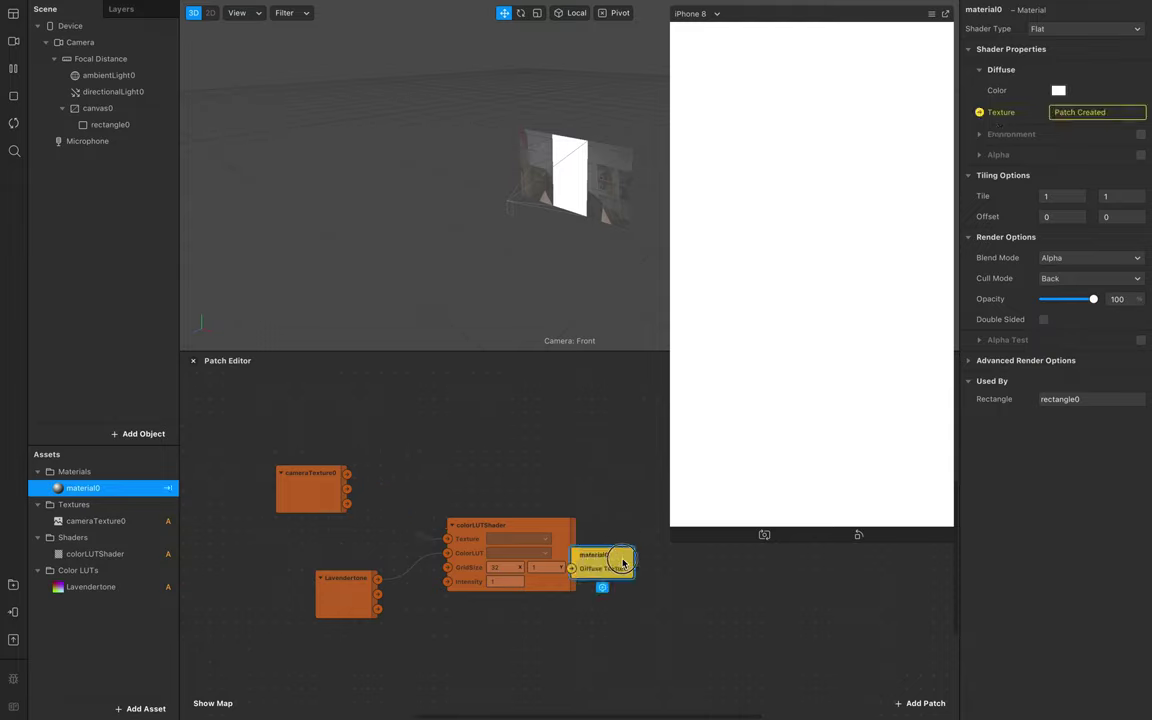
pyautogui.moveTo(600, 556); pyautogui.dragTo(673, 540)
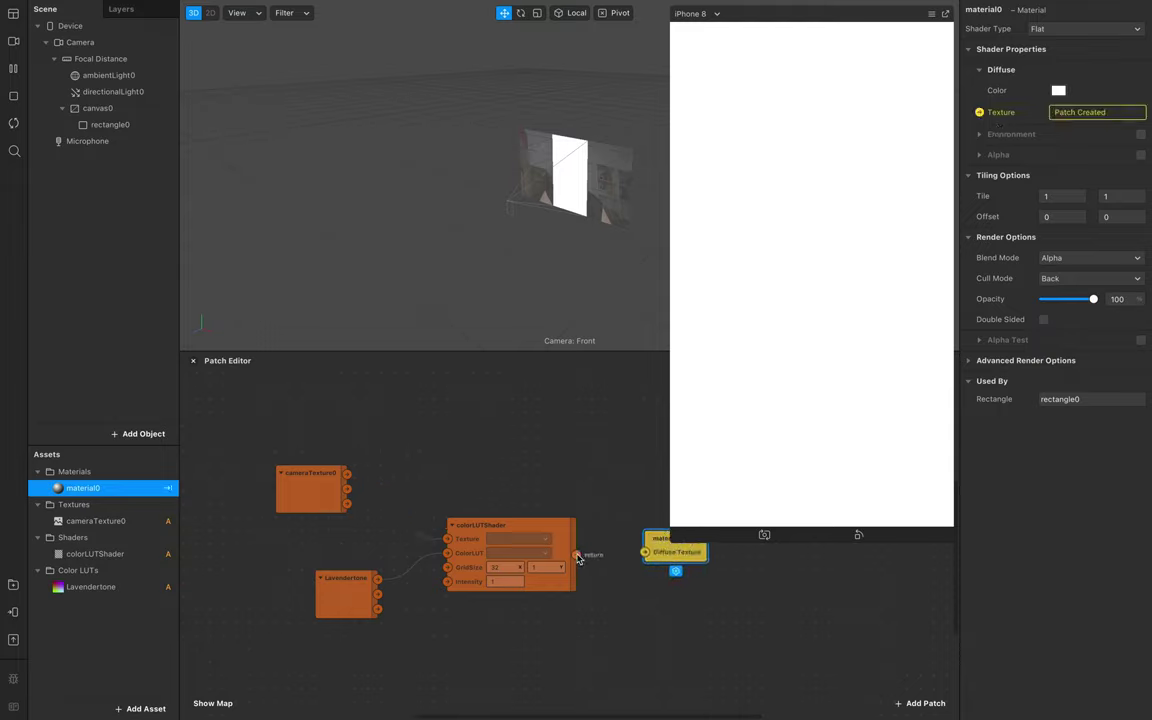
pyautogui.moveTo(576, 554); pyautogui.dragTo(645, 555)
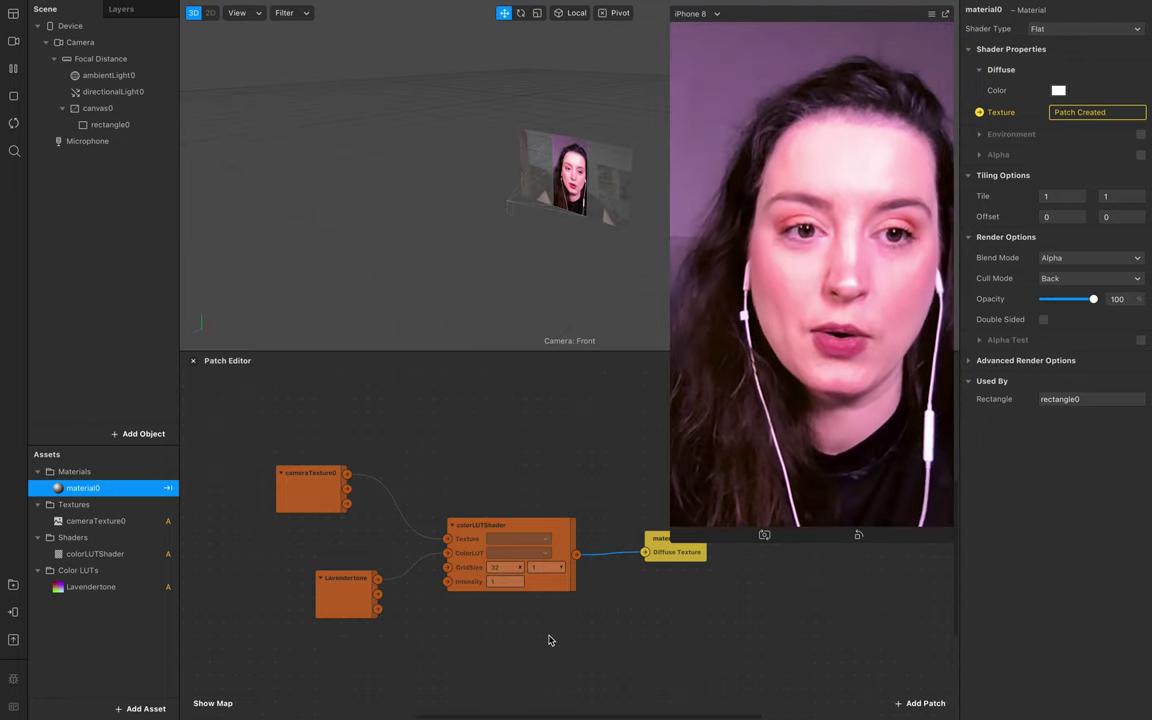
pyautogui.moveTo(689, 617); pyautogui.dragTo(242, 470)
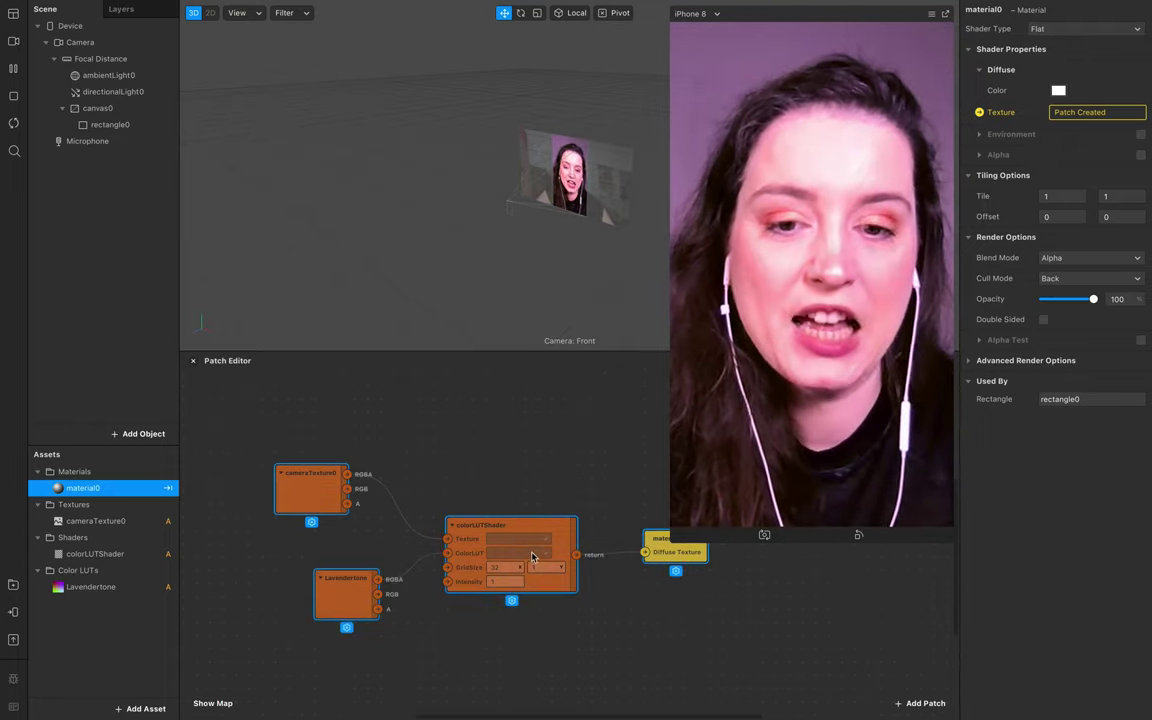
pyautogui.moveTo(533, 557); pyautogui.dragTo(501, 580)
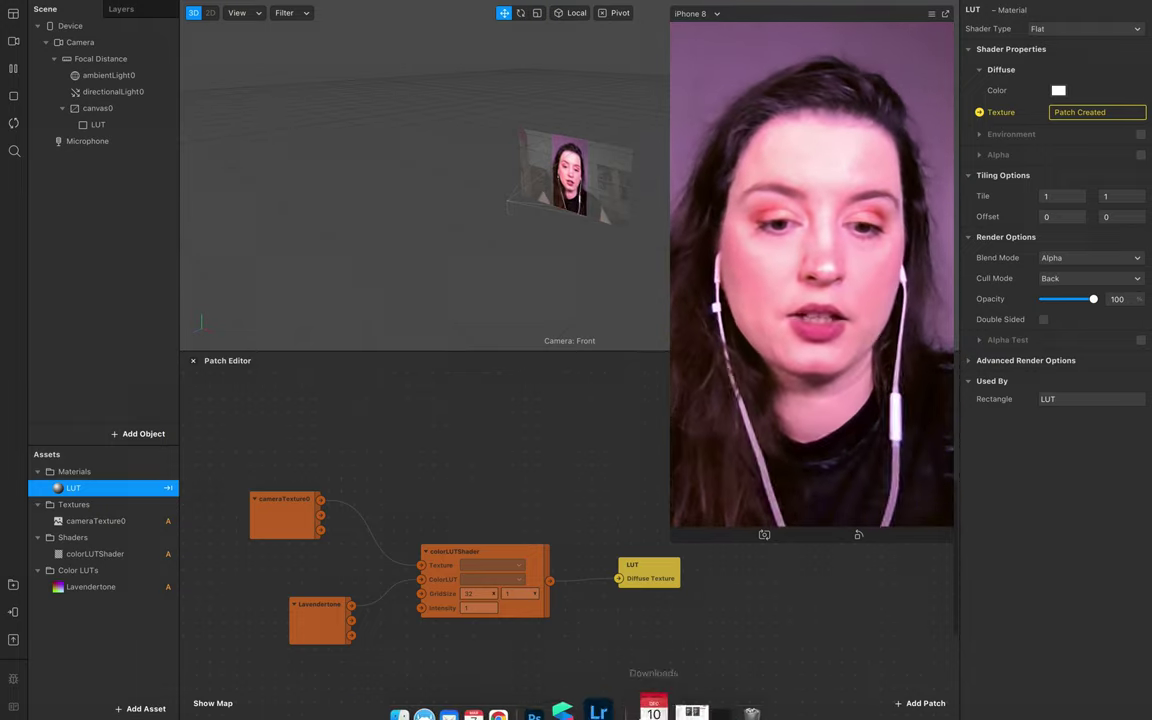
pyautogui.click(614, 690)
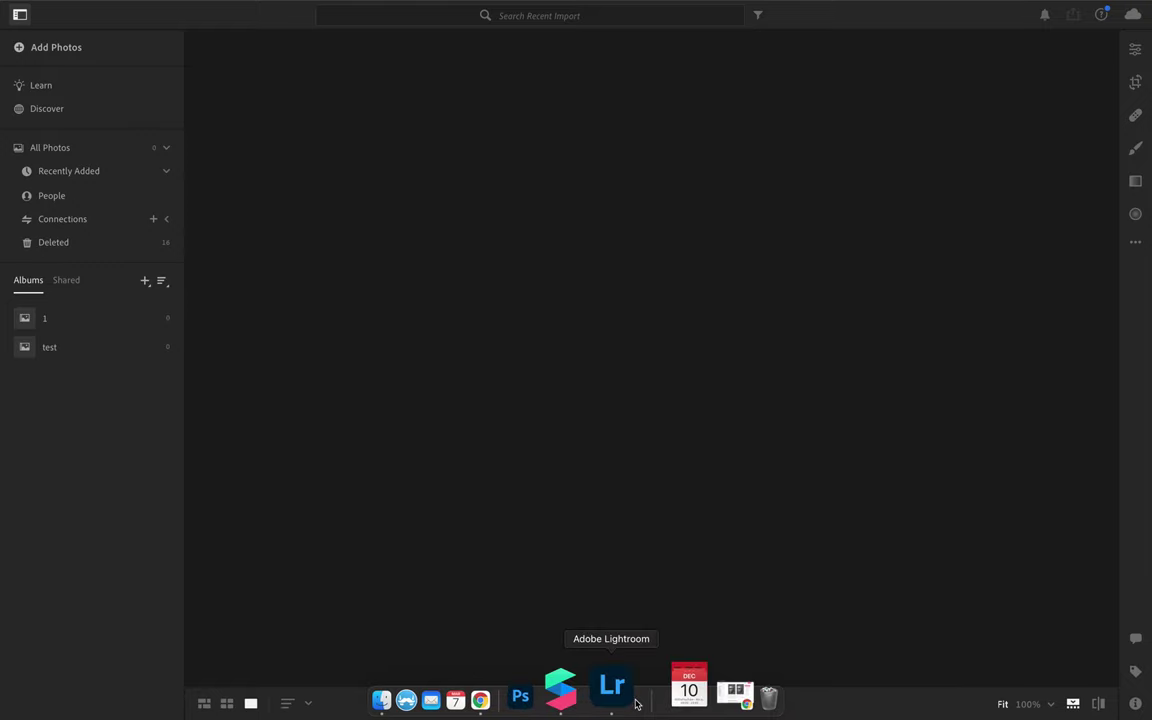
# Import lut_neutral_32x1.png and neutral_lut_8x8.png into the Lightroom library and preview both.
pyautogui.click(19, 51)
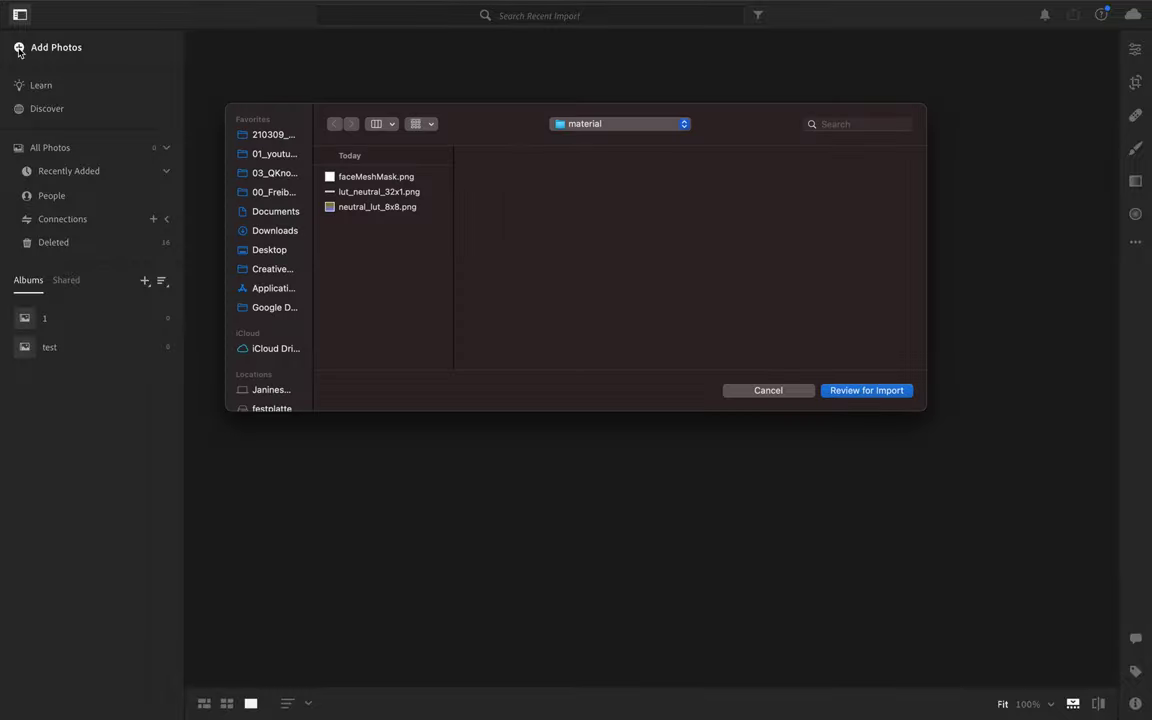
pyautogui.click(347, 196)
pyautogui.keyDown('shift'); pyautogui.click(350, 206); pyautogui.keyUp('shift')
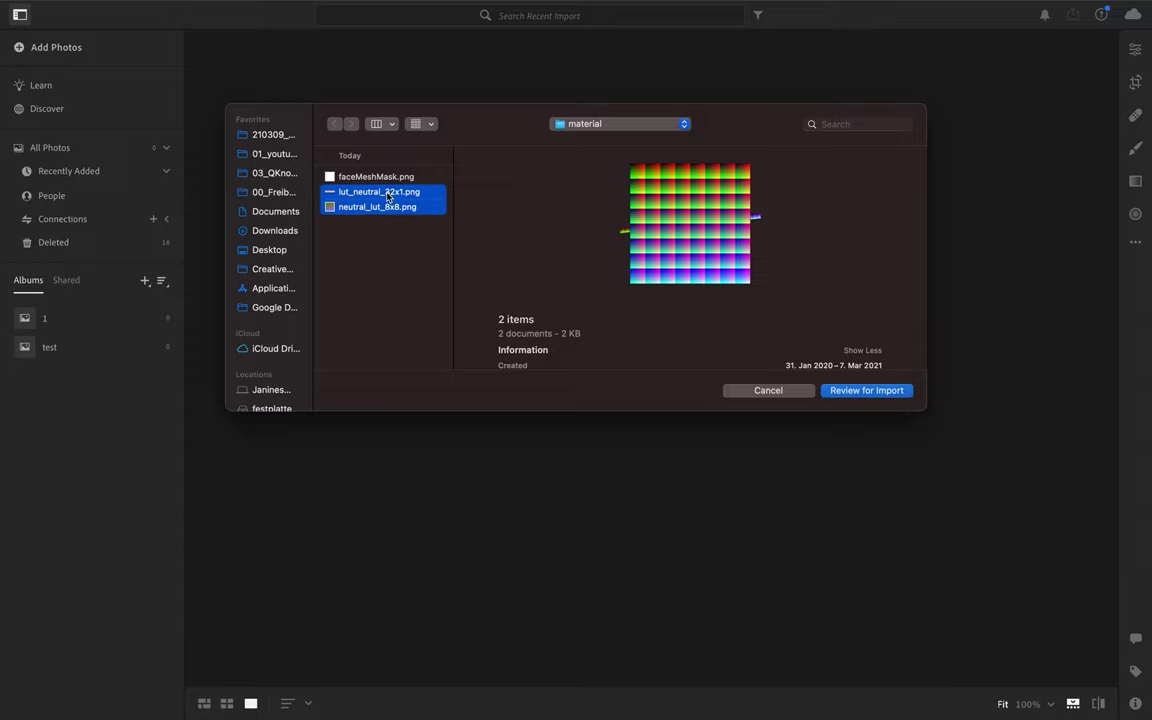
pyautogui.click(867, 391)
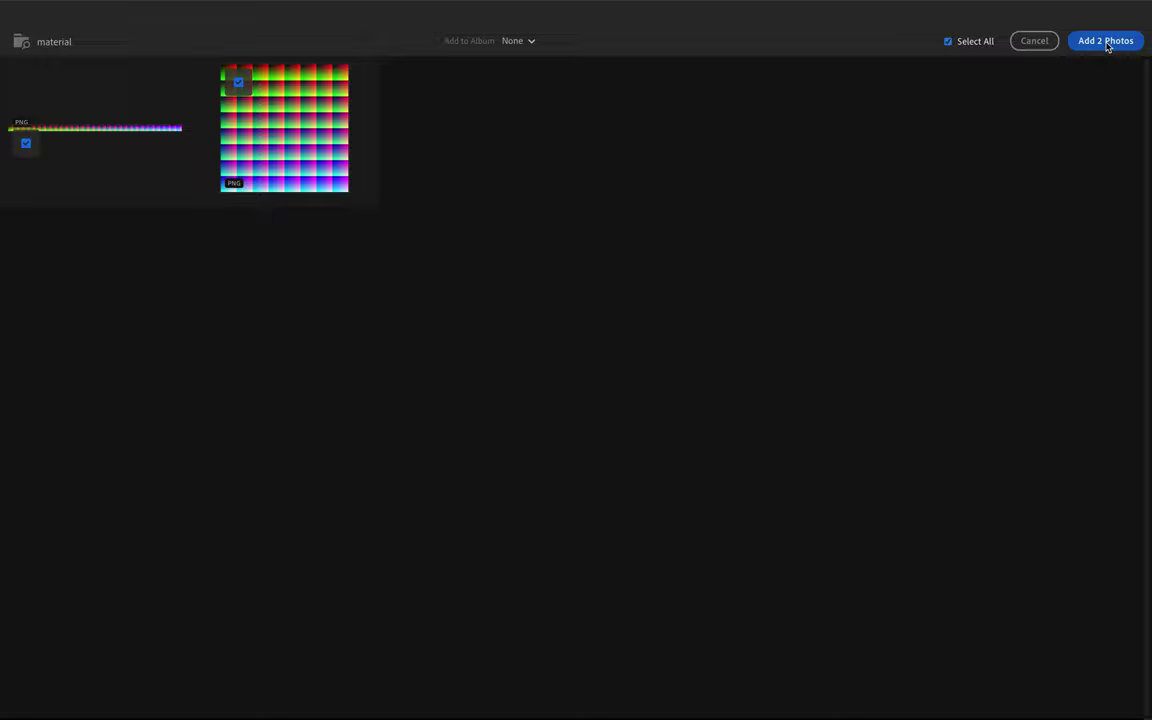
pyautogui.click(1107, 46)
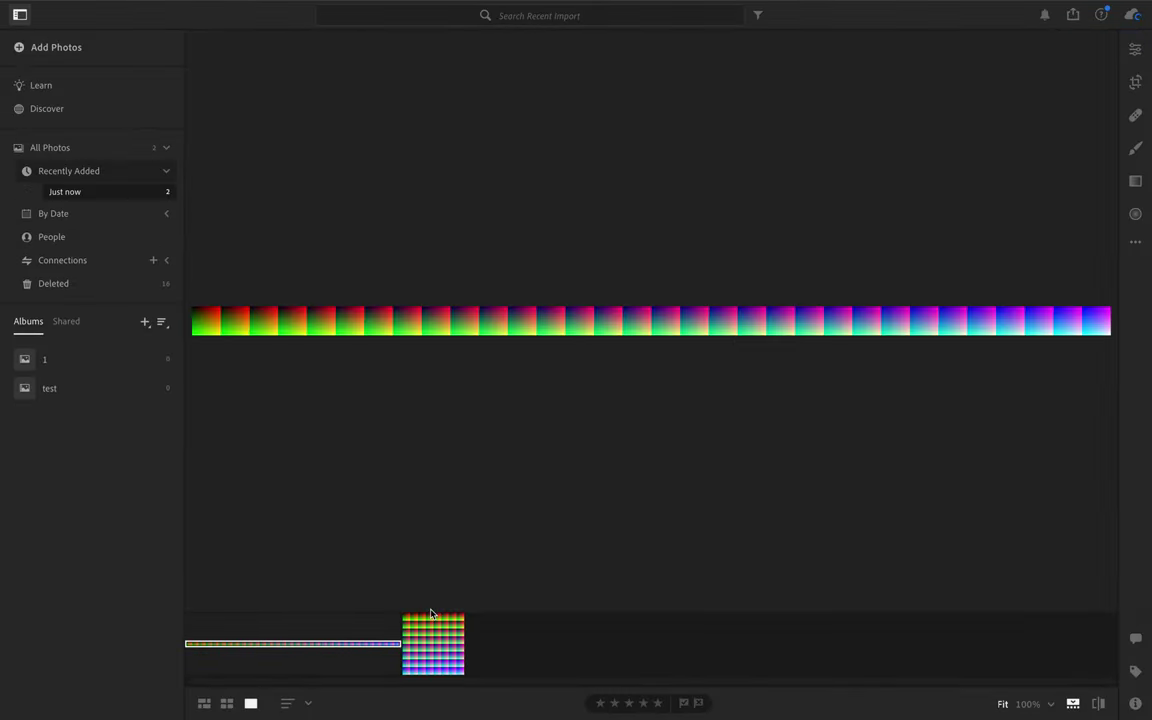
pyautogui.click(425, 643)
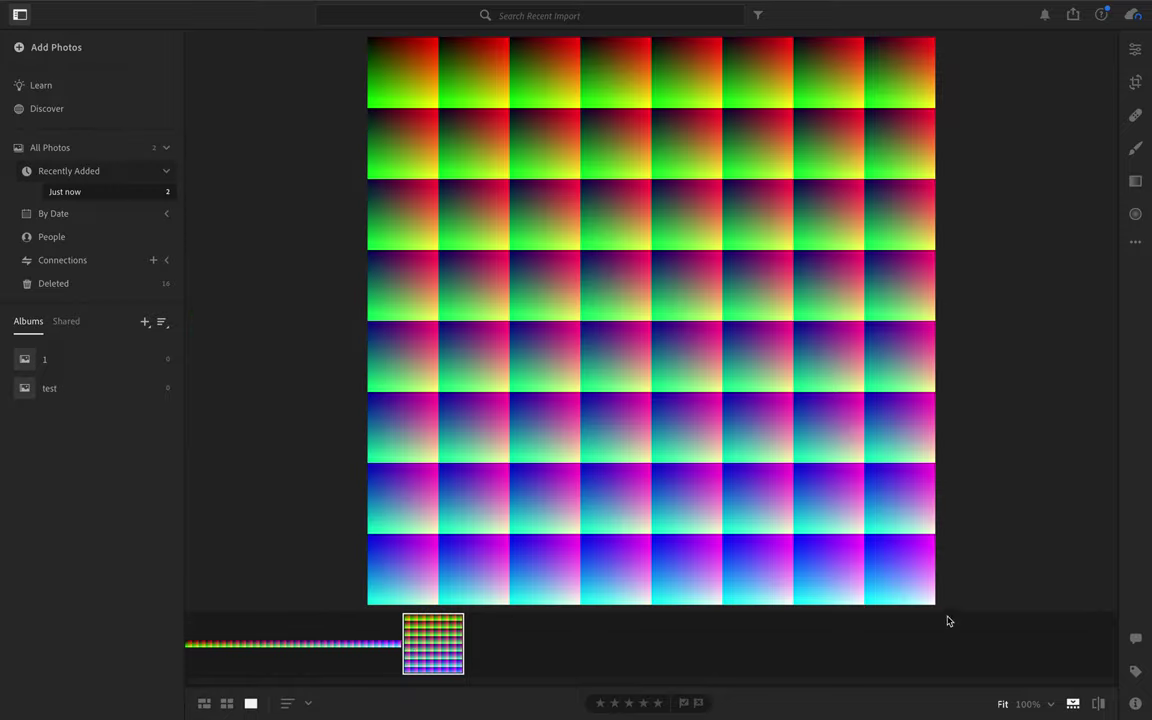
pyautogui.click(352, 644)
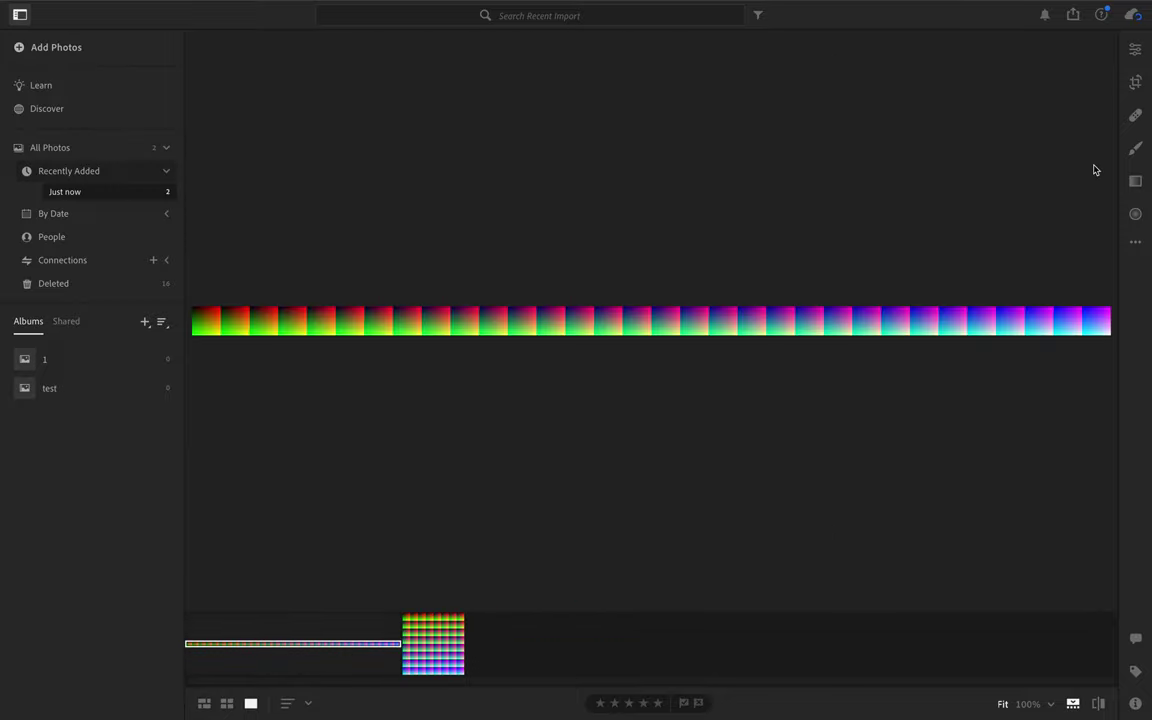
pyautogui.click(1135, 50)
# Apply the Turquoise & Red preset to both the strip and the 8x8 grid LUT images.
pyautogui.click(977, 703)
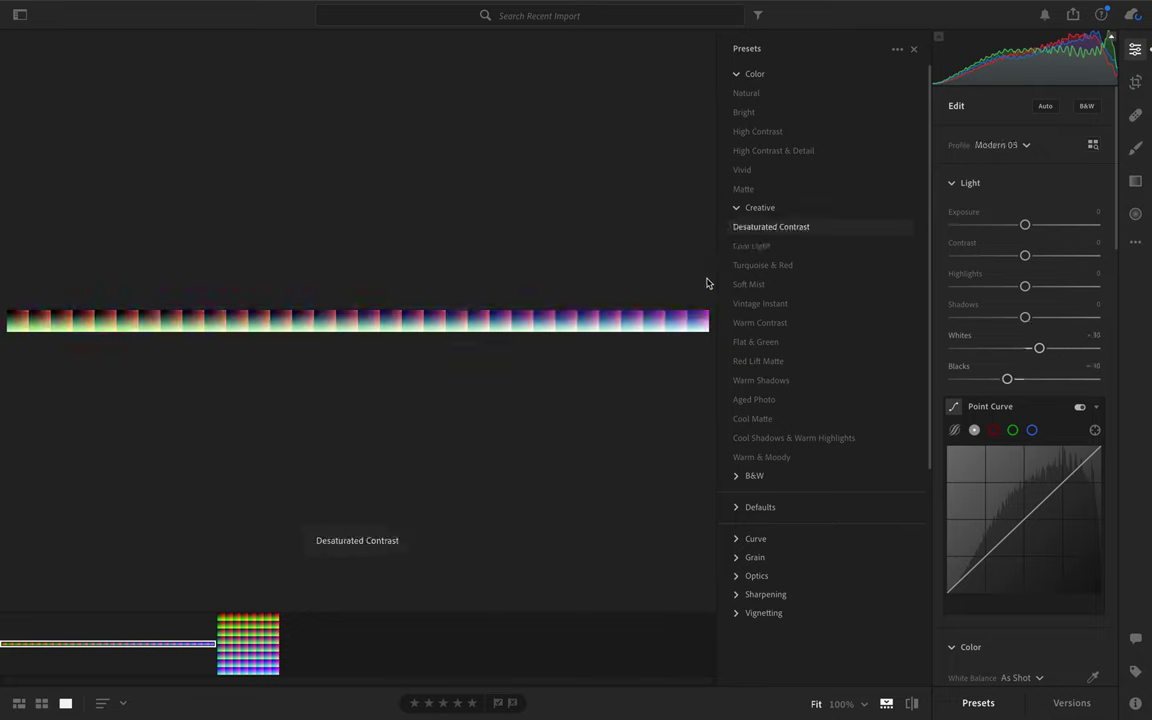
pyautogui.click(770, 272)
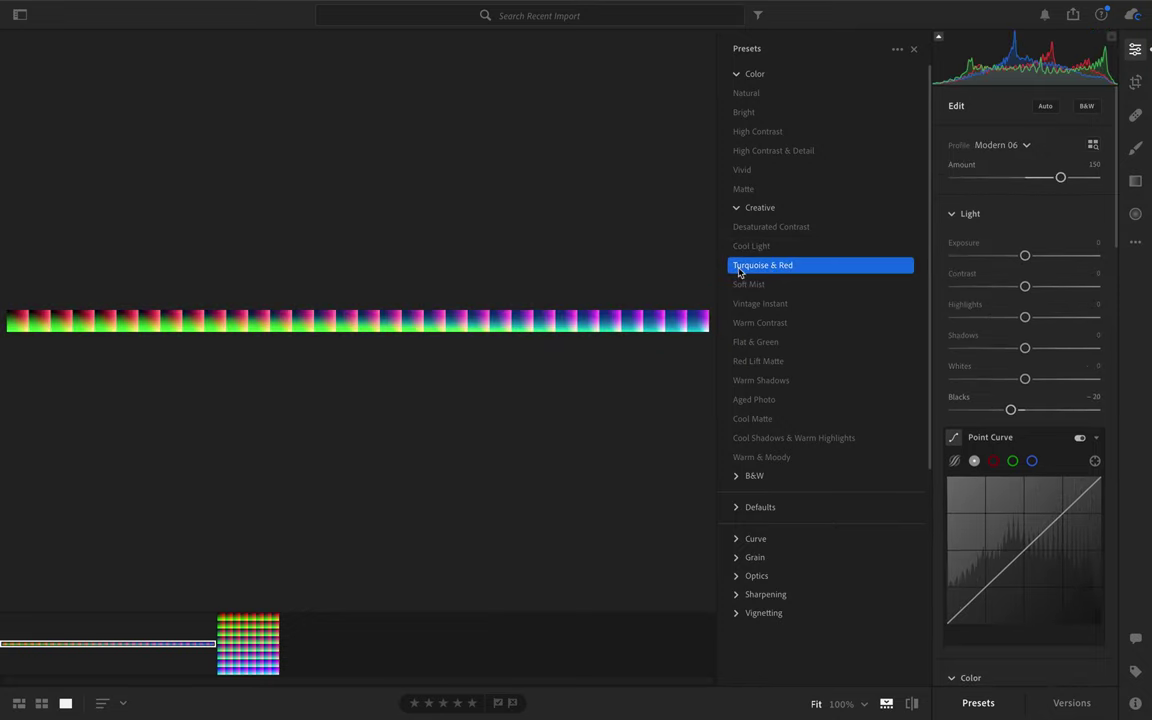
pyautogui.click(248, 644)
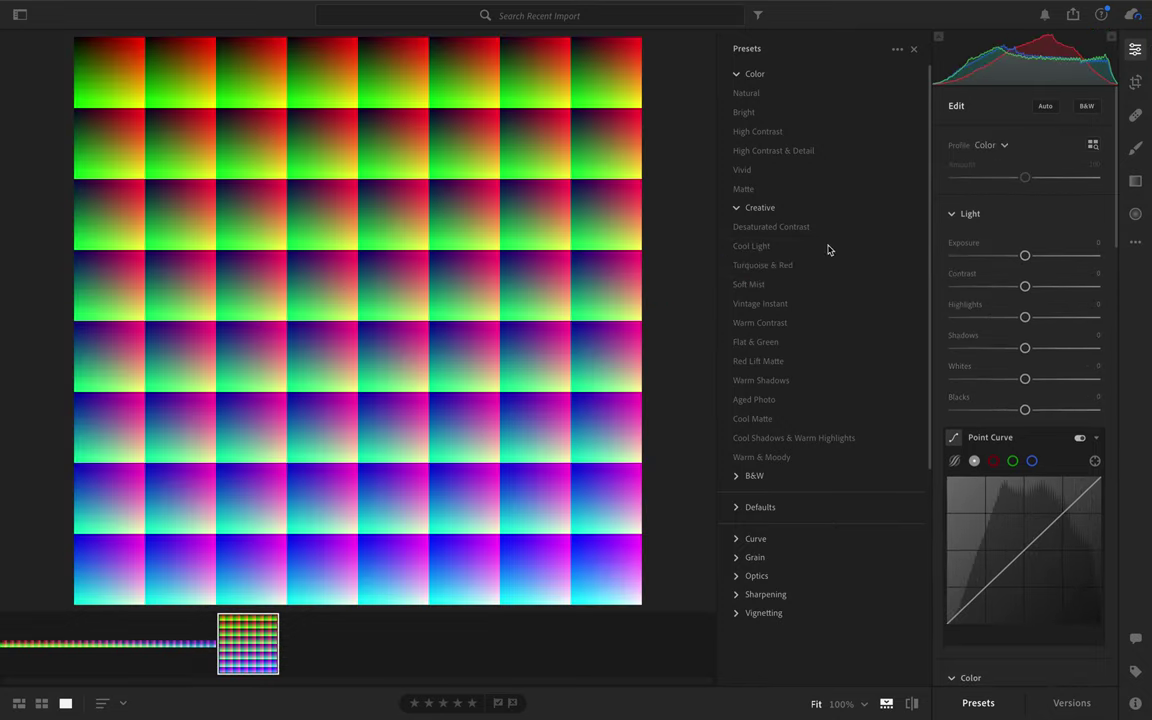
pyautogui.click(750, 268)
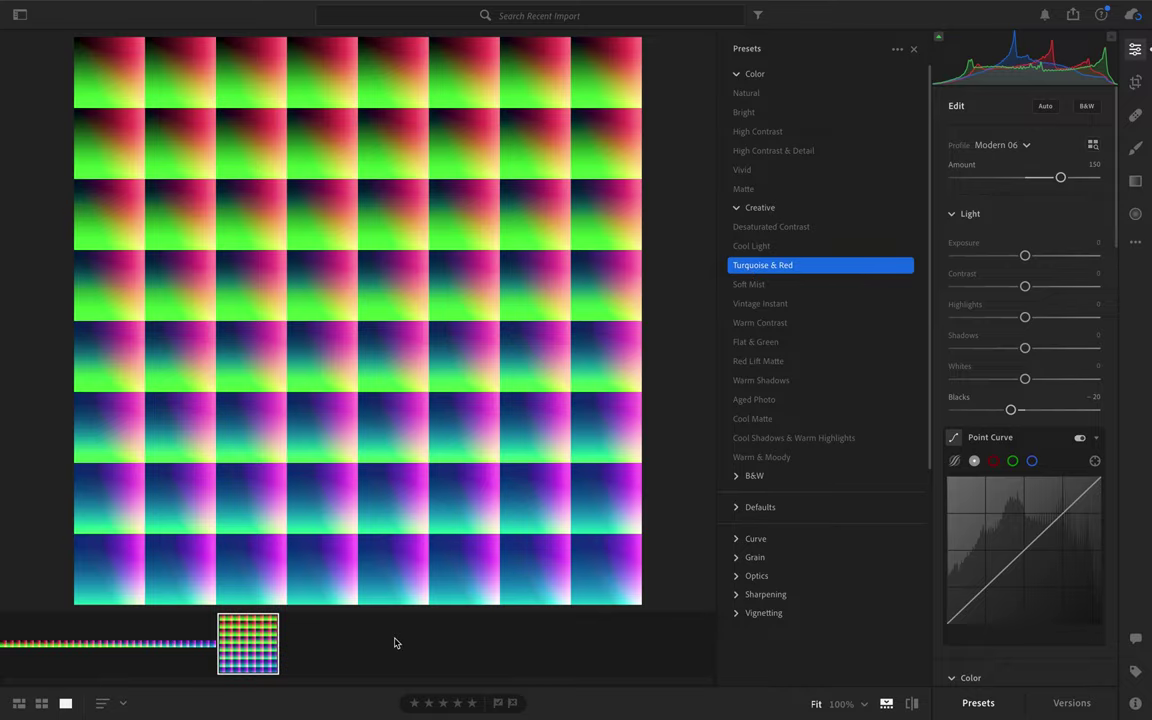
# Export both photos as JPGs named LUT_test into the material folder.
pyautogui.click(1072, 14)
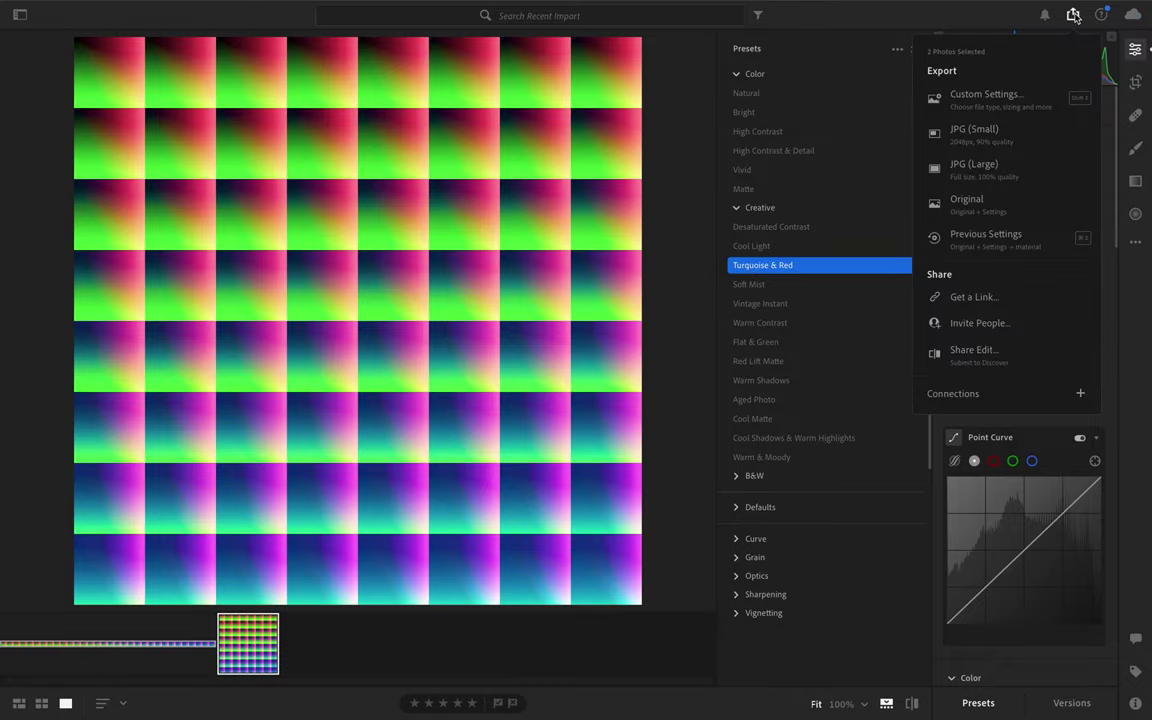
pyautogui.click(979, 97)
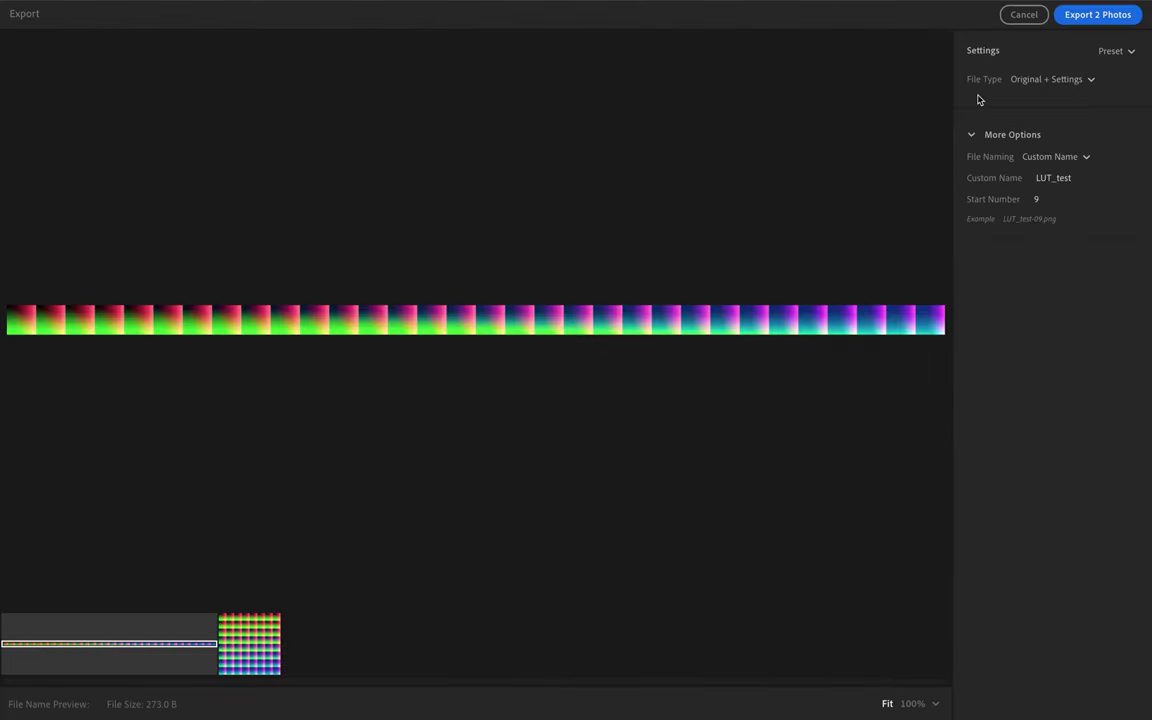
pyautogui.click(1090, 79)
pyautogui.click(1034, 105)
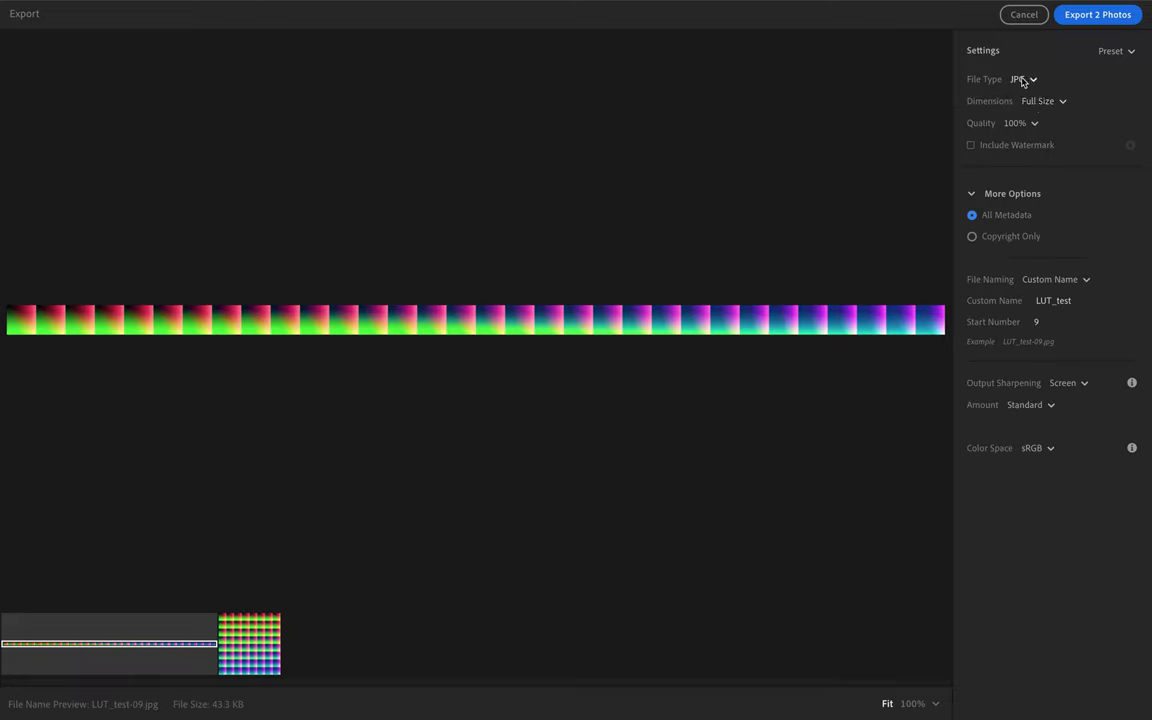
pyautogui.click(1034, 80)
pyautogui.doubleClick(1046, 302)
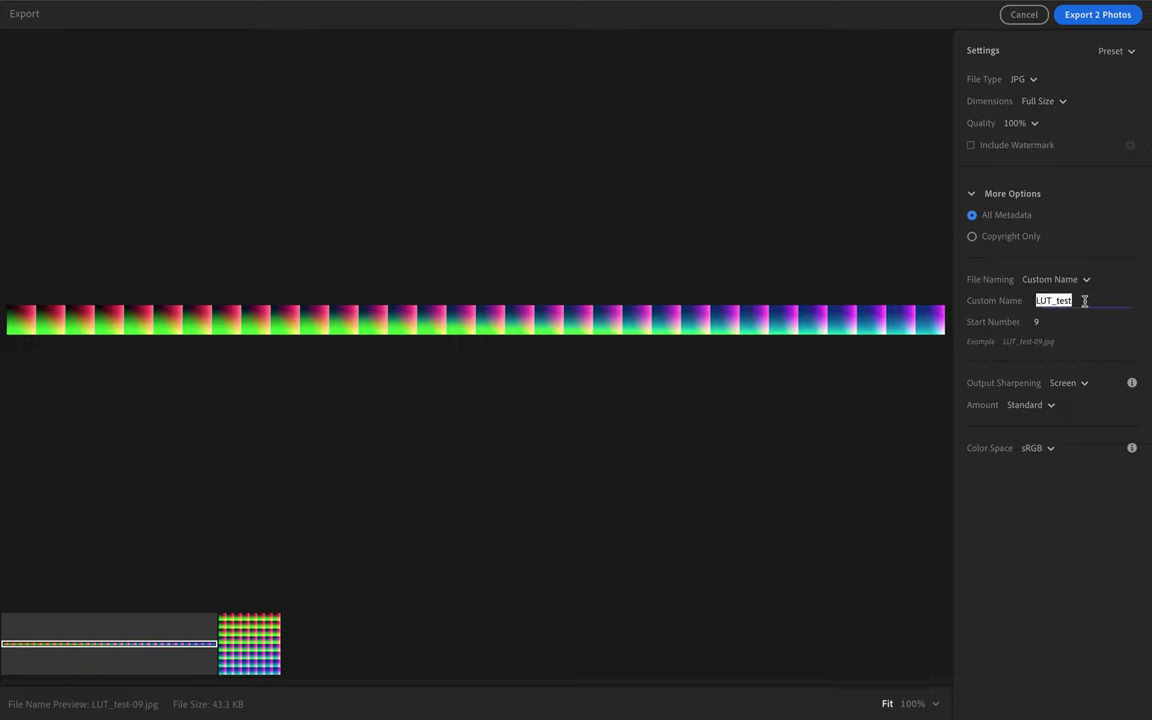
pyautogui.click(1114, 18)
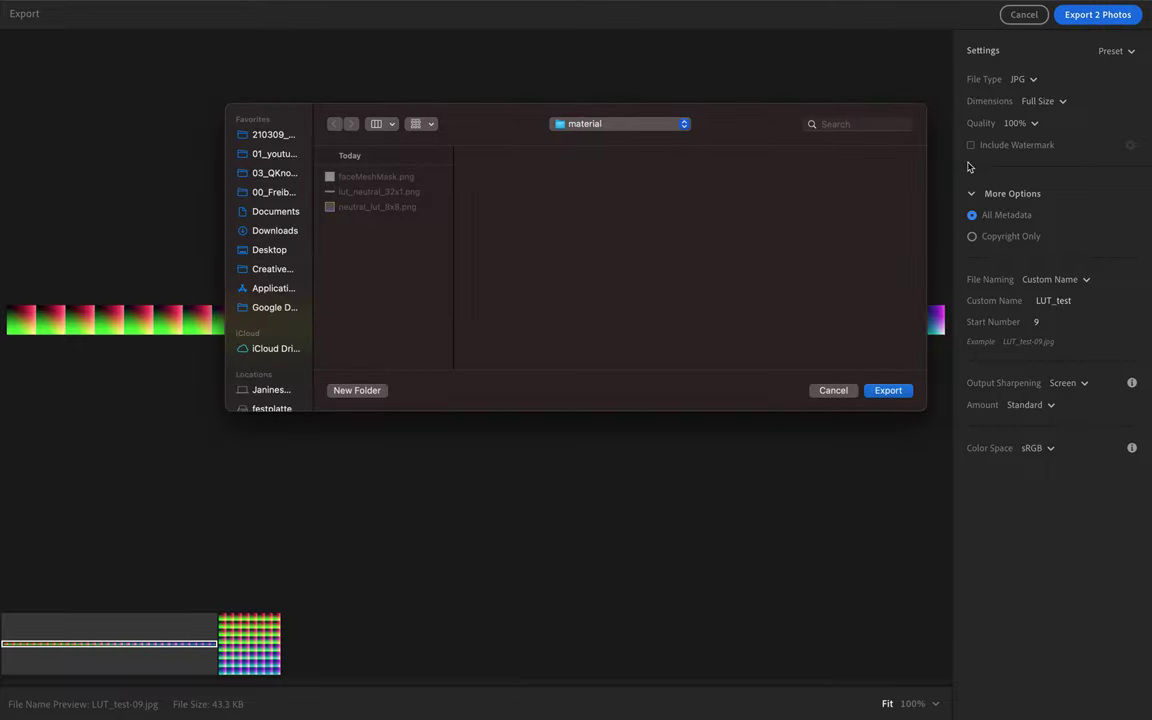
pyautogui.click(893, 389)
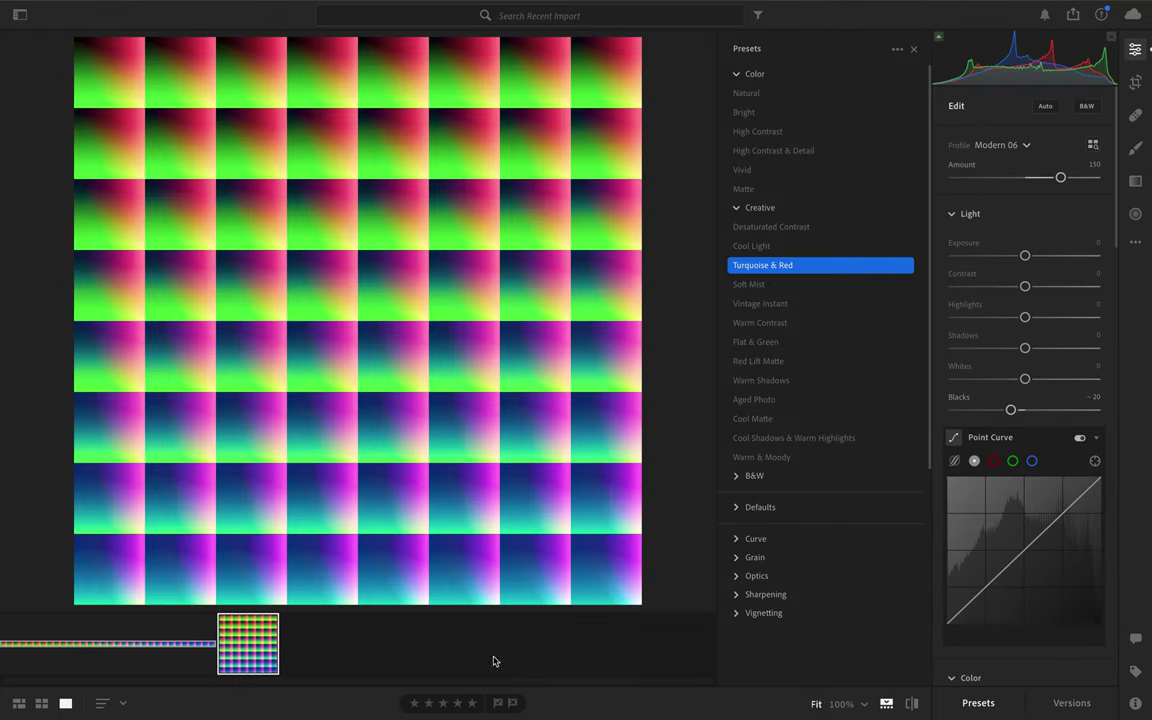
# In a new Spark AR project, add a rectangle filling full width with relative height.
pyautogui.click(607, 686)
pyautogui.click(132, 8)
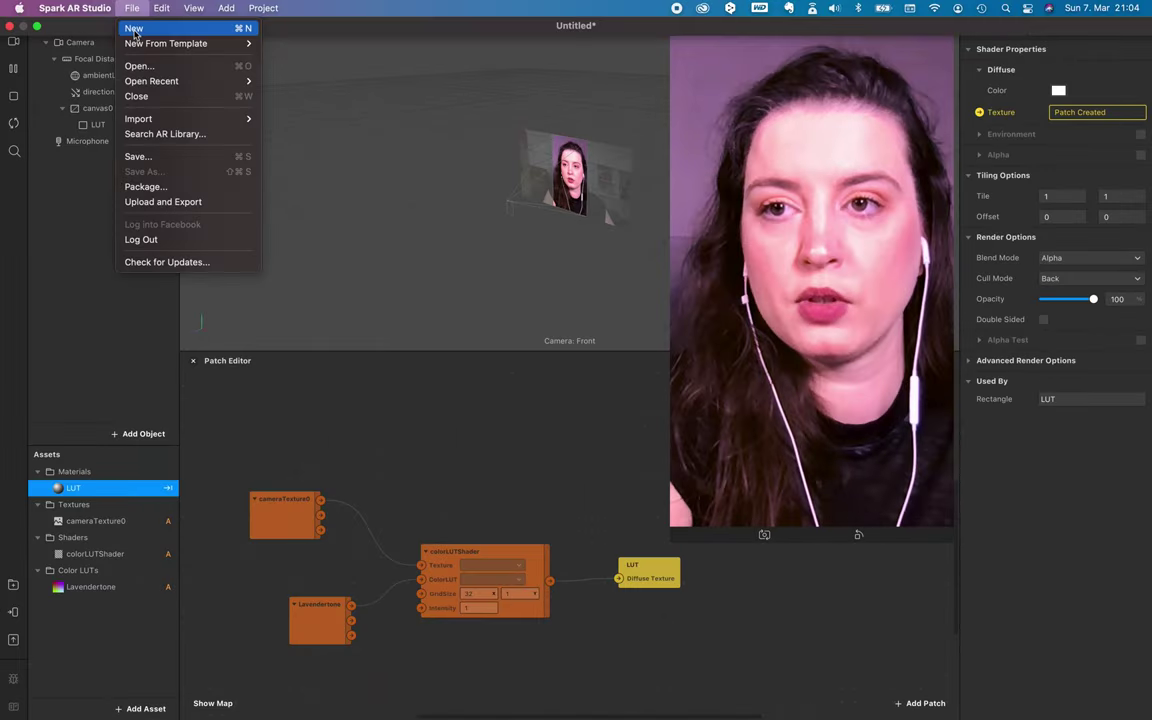
pyautogui.click(133, 30)
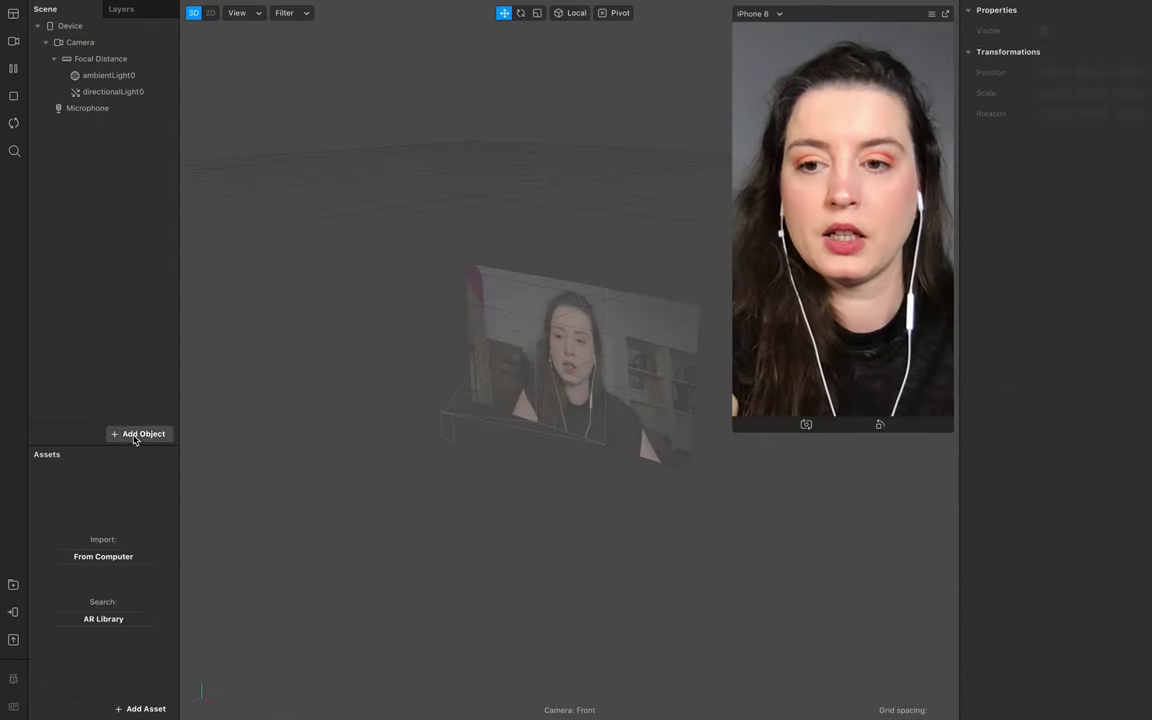
pyautogui.click(138, 434)
pyautogui.write('rec')
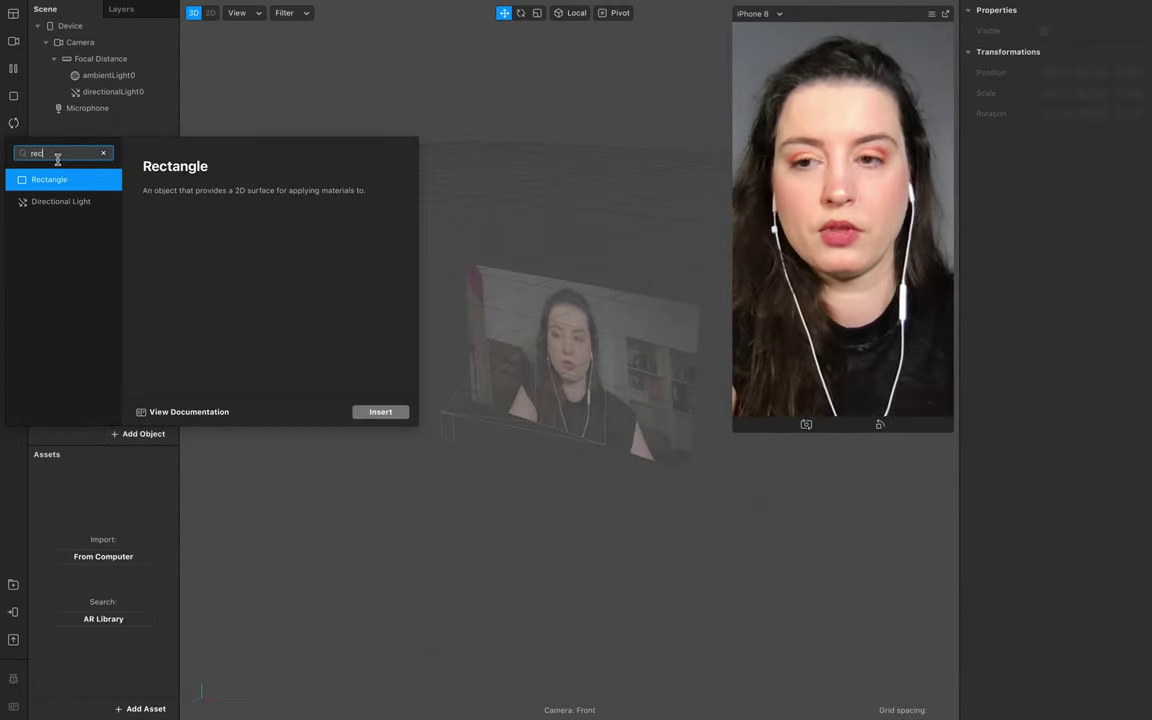
pyautogui.click(385, 412)
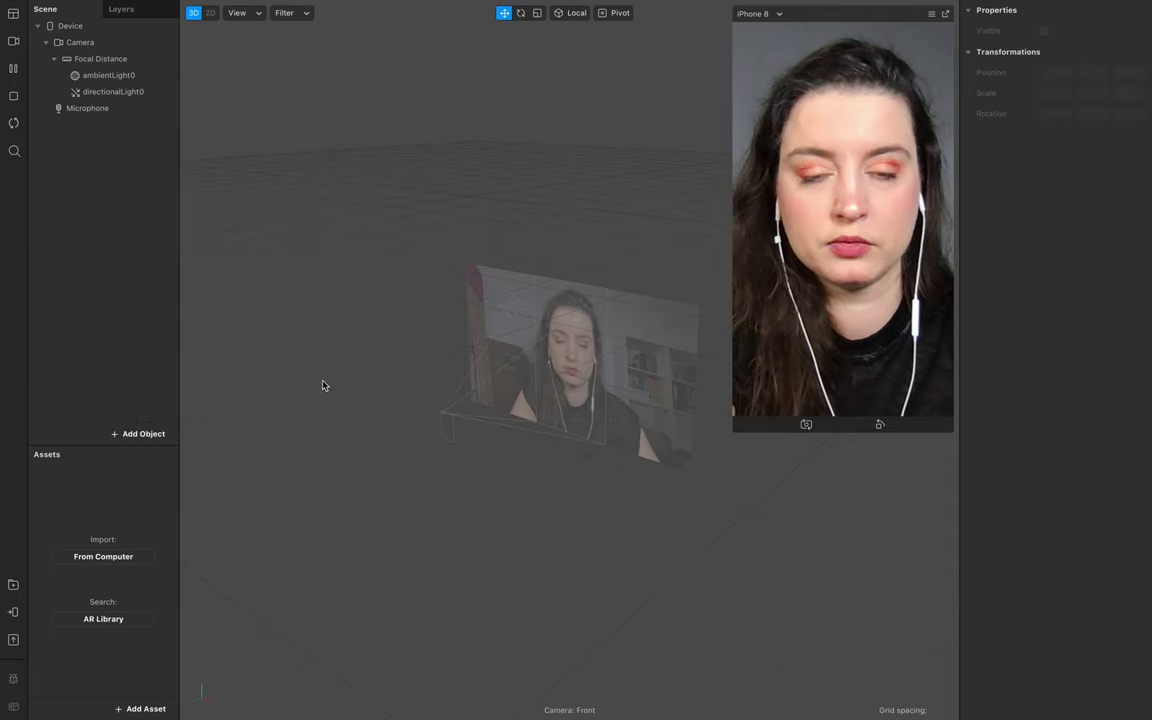
pyautogui.click(1084, 111)
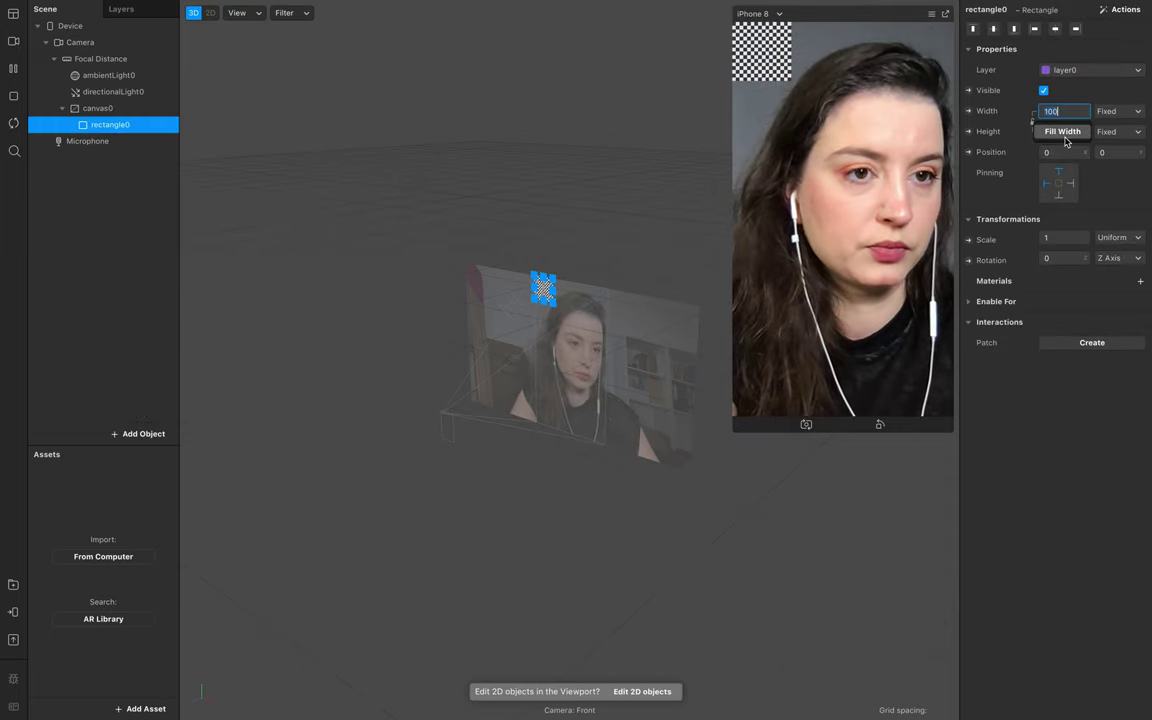
pyautogui.click(1062, 124)
pyautogui.click(1110, 131)
pyautogui.click(1062, 148)
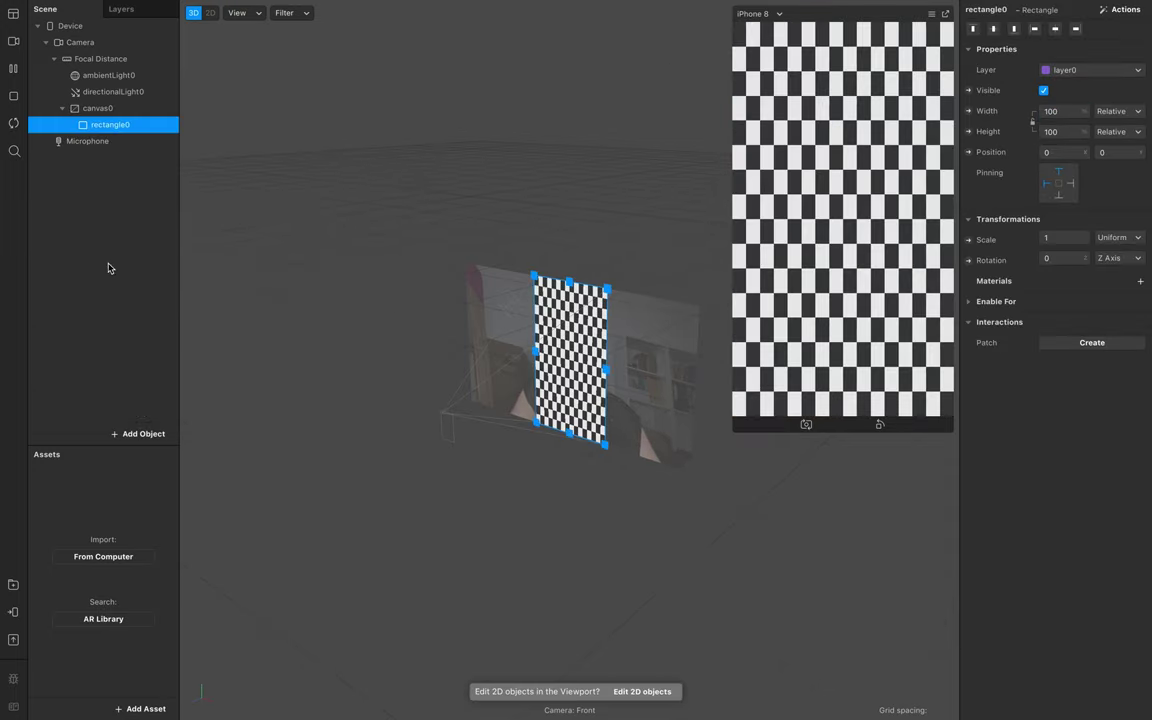
pyautogui.click(128, 128)
# Rename the rectangle to LUT.
pyautogui.doubleClick(128, 126)
pyautogui.write('LUT')
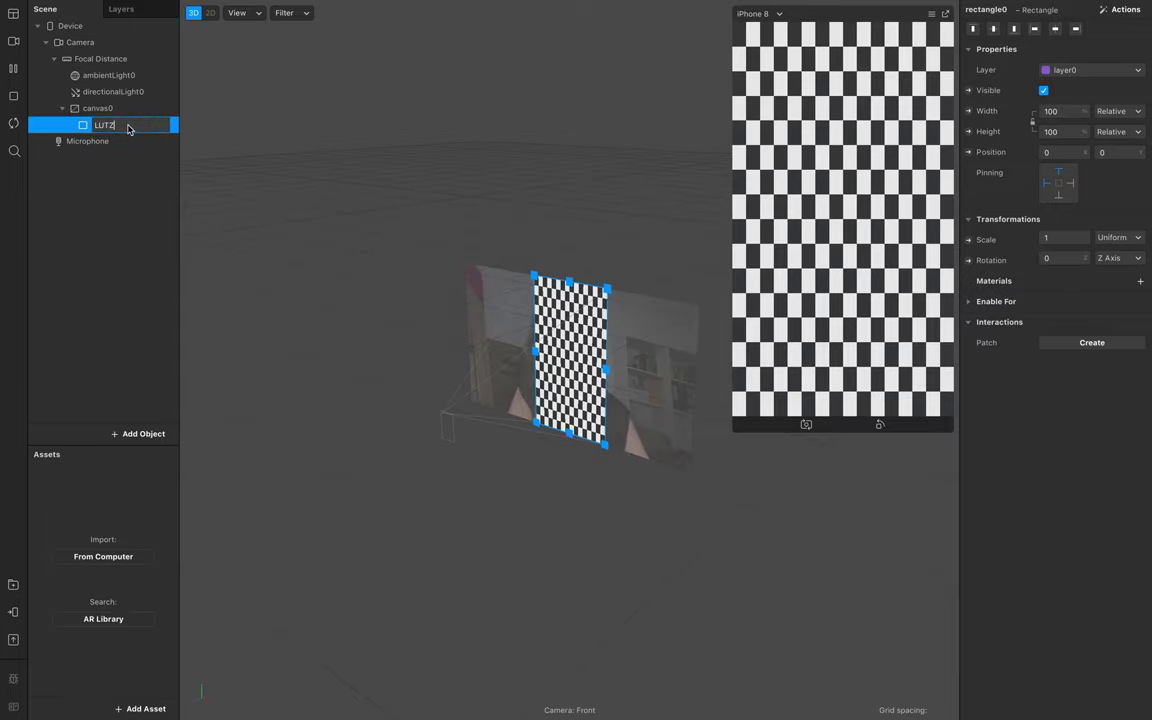
pyautogui.click(115, 261)
pyautogui.click(136, 126)
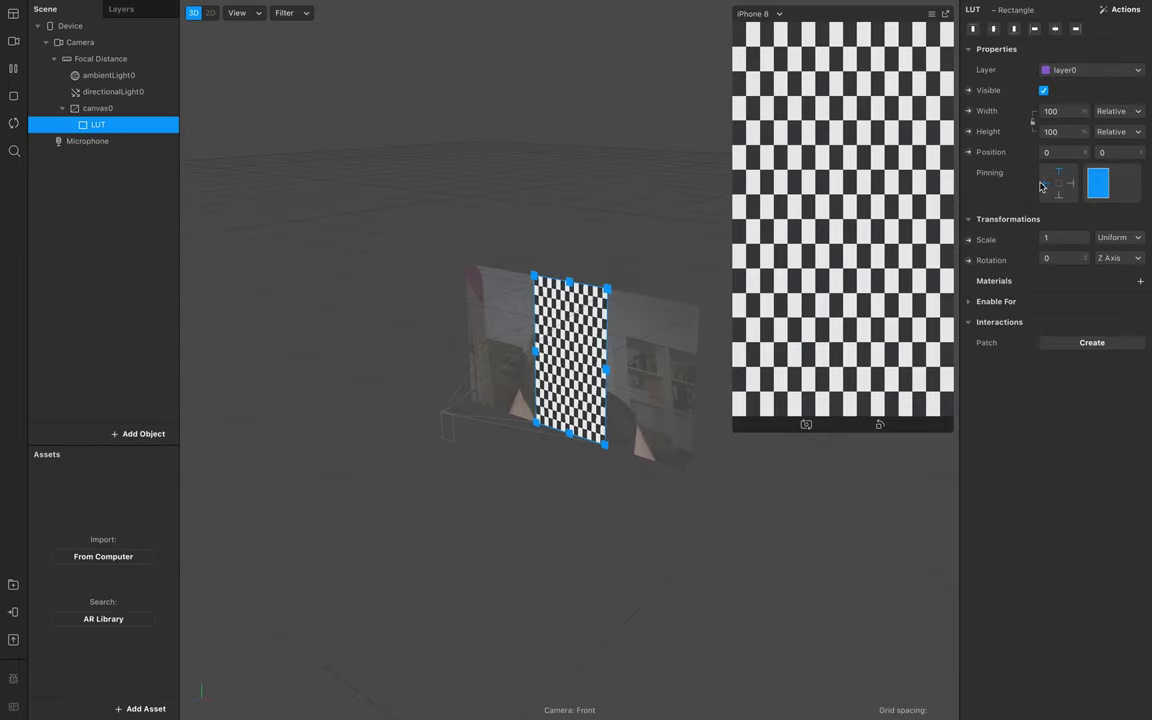
# Add a new material named LUT to the rectangle and set it to the Flat shader.
pyautogui.click(1140, 282)
pyautogui.doubleClick(85, 488)
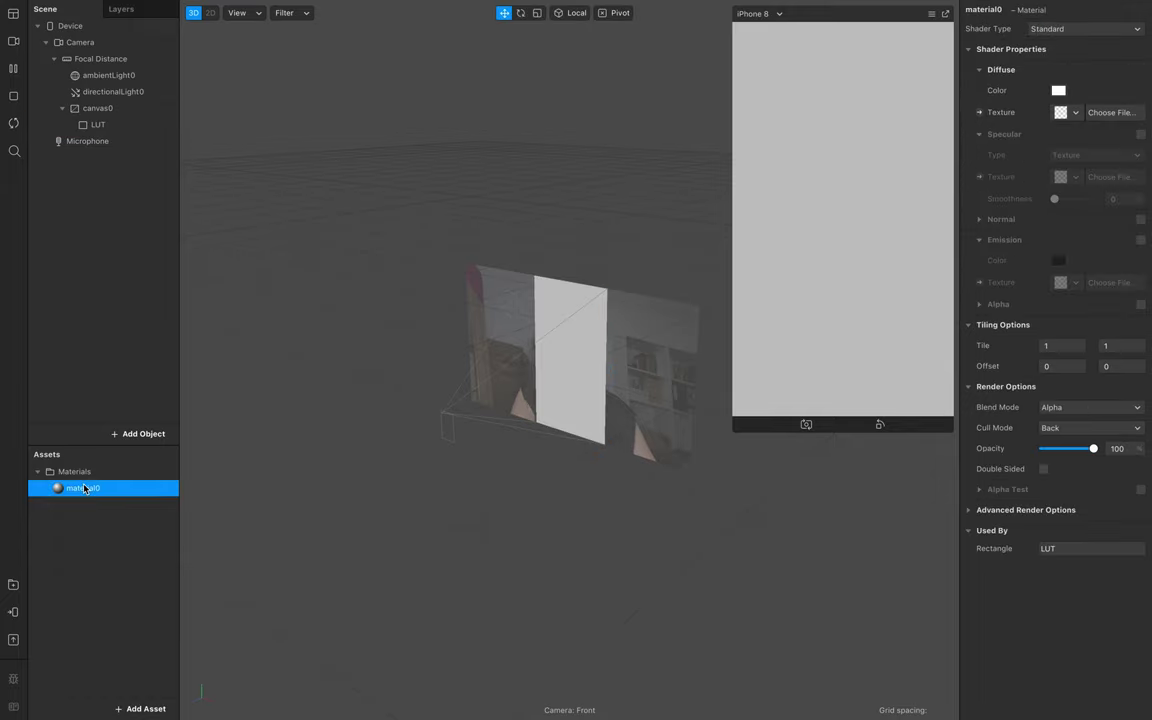
pyautogui.write('LUT')
pyautogui.press('Return')
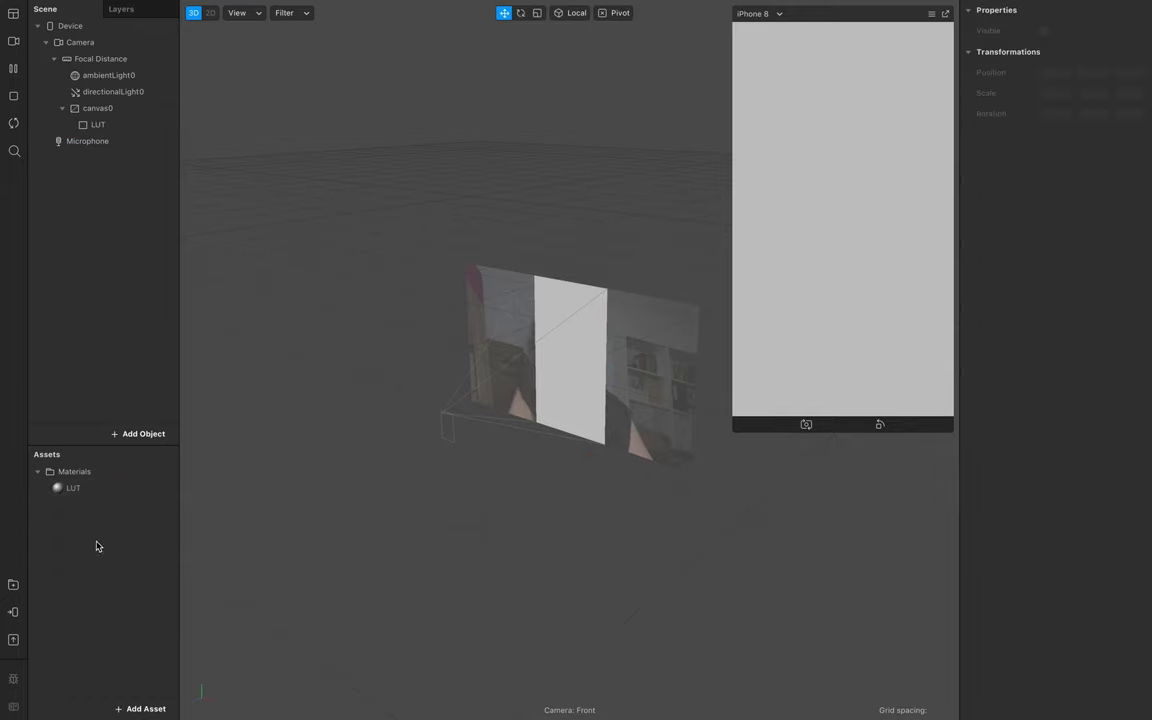
pyautogui.click(113, 492)
pyautogui.click(1075, 29)
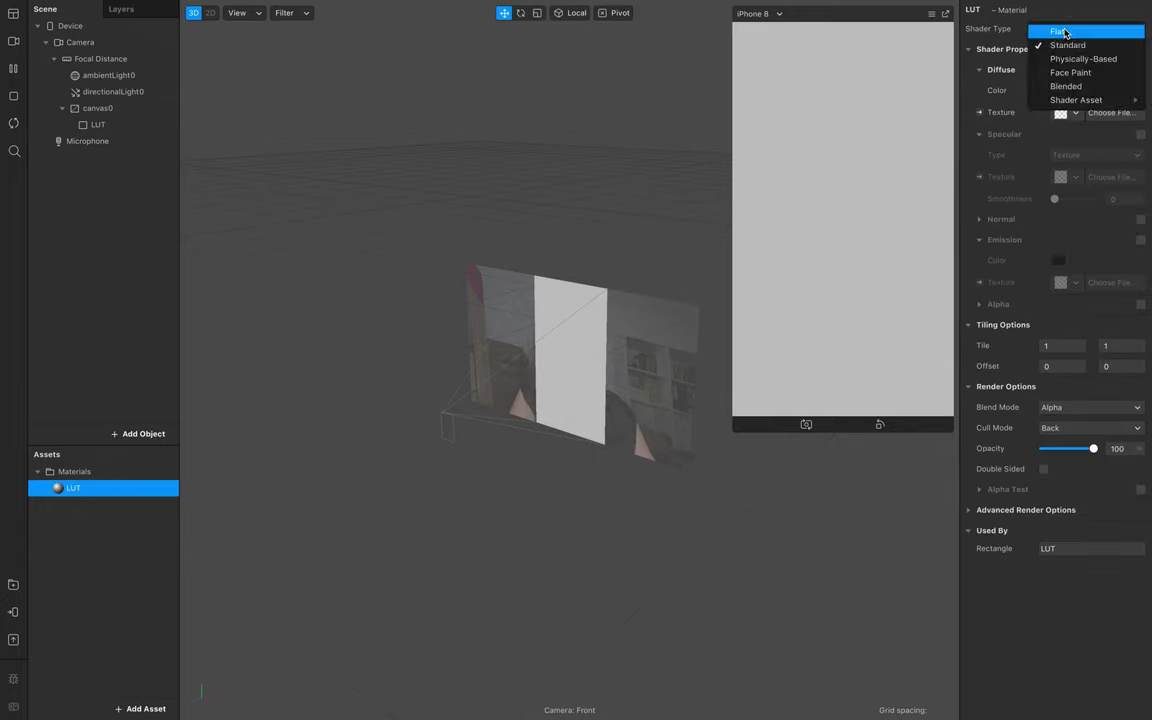
pyautogui.click(1060, 31)
# Extract the camera feed as cameraTexture0.
pyautogui.click(80, 42)
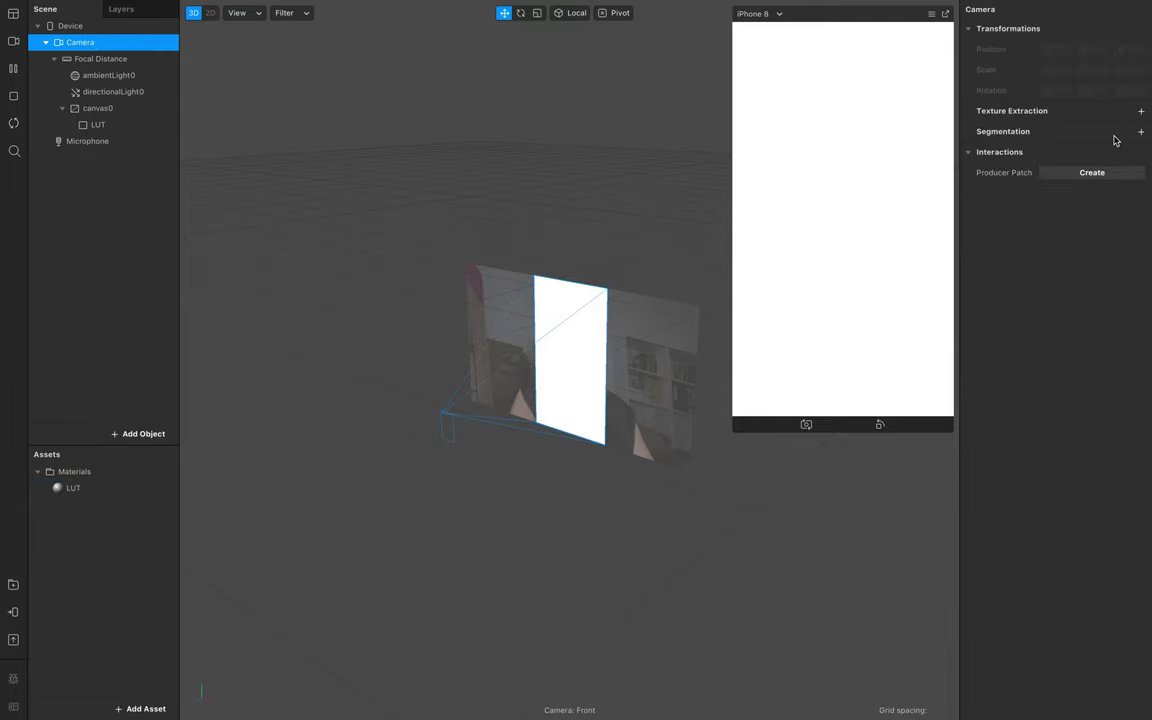
pyautogui.click(1141, 111)
pyautogui.doubleClick(75, 488)
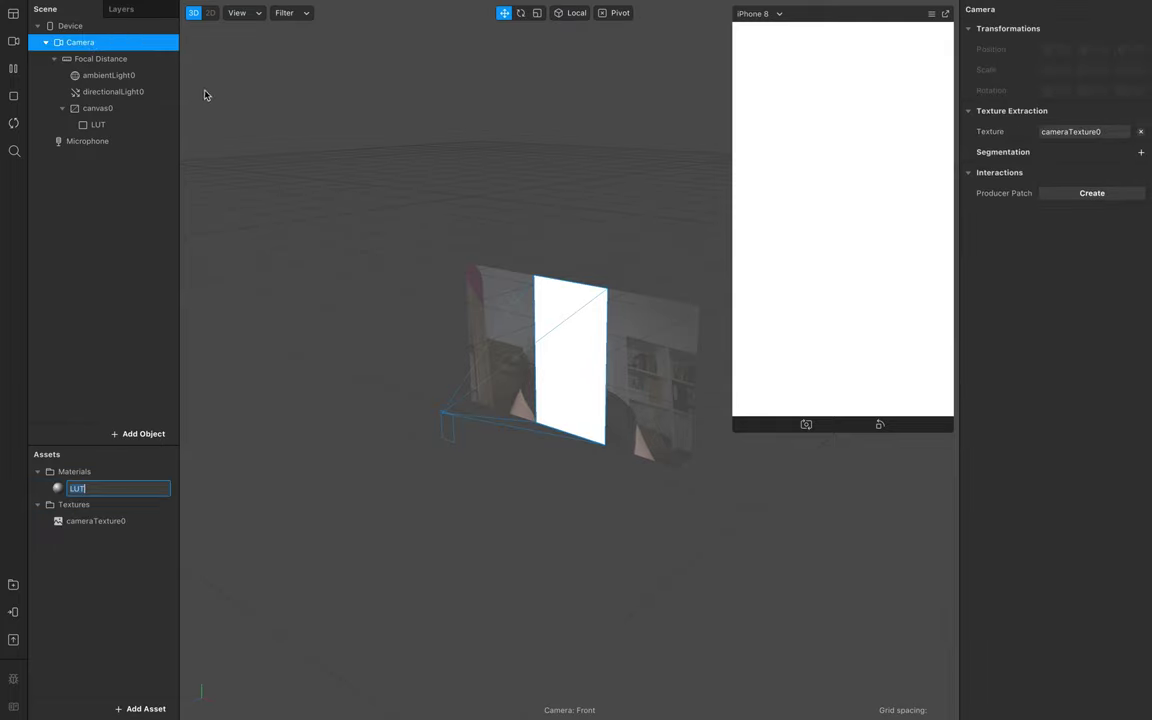
pyautogui.click(186, 9)
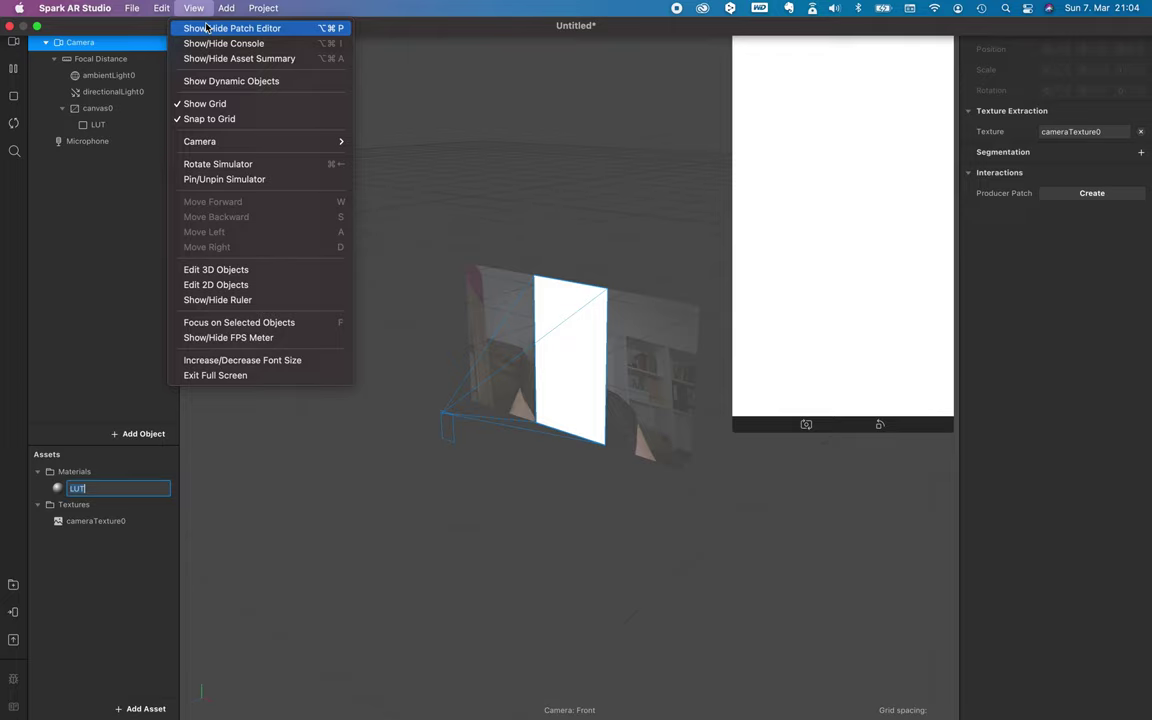
# Show and enlarge the Patch Editor, then cancel an attempted color LUT import.
pyautogui.click(230, 24)
pyautogui.moveTo(418, 514); pyautogui.dragTo(434, 352)
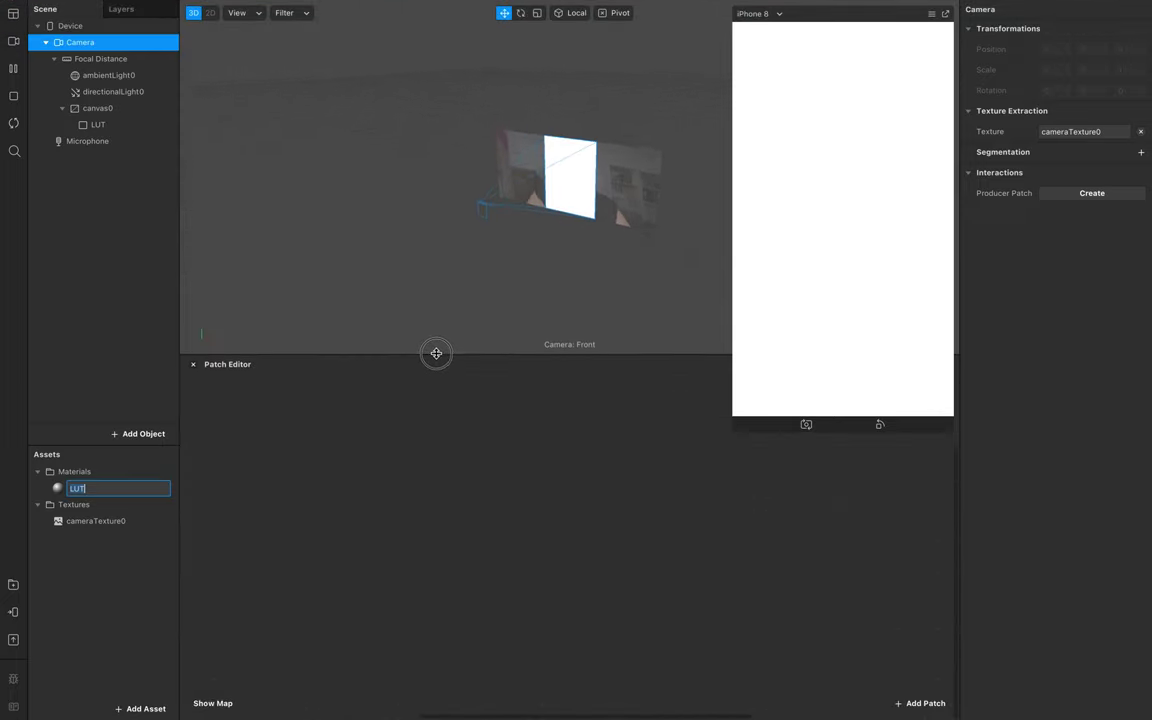
pyautogui.click(146, 709)
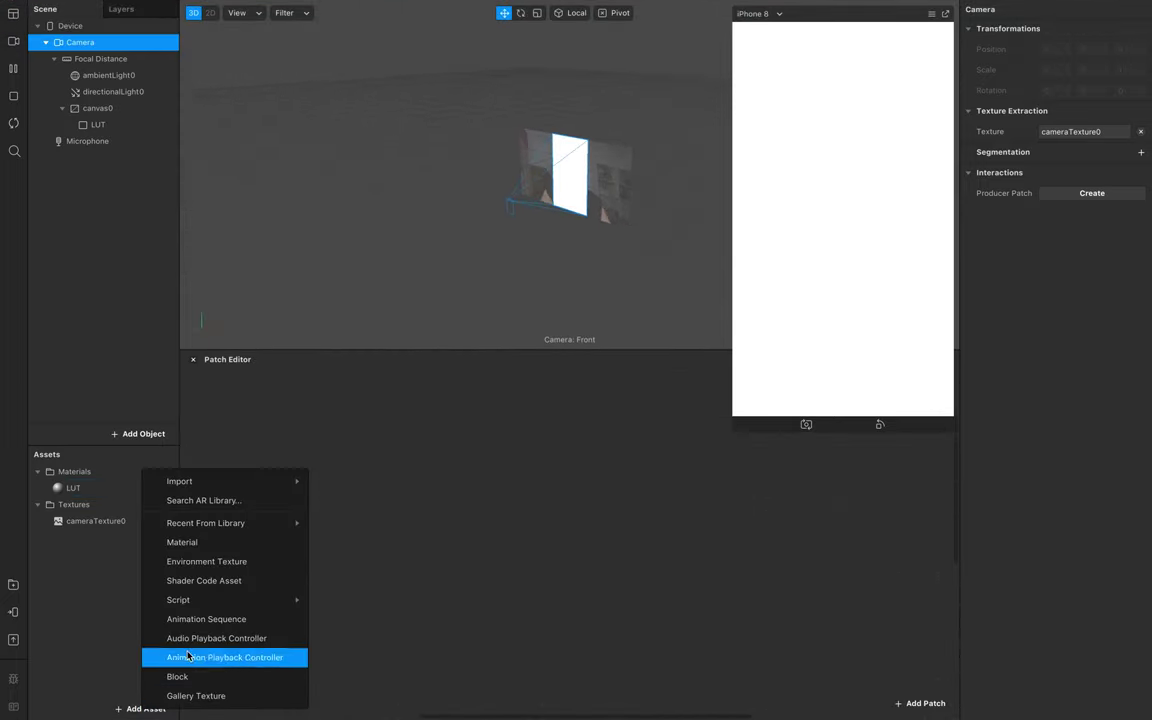
pyautogui.moveTo(215, 485)
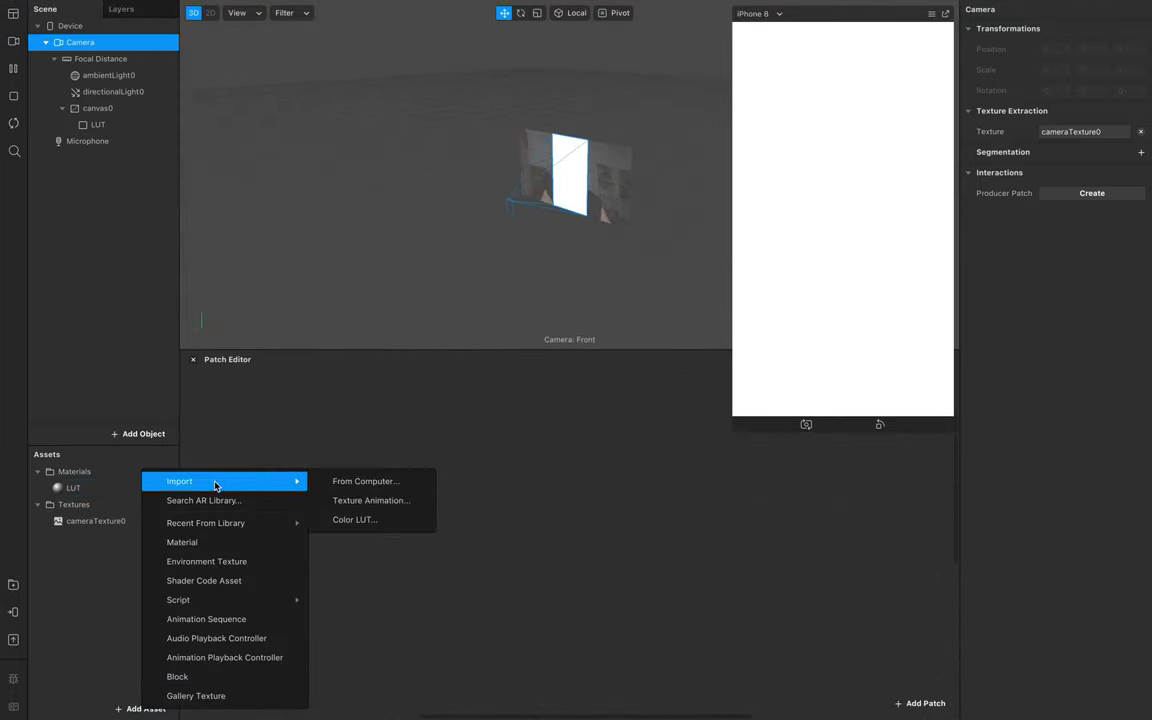
pyautogui.click(354, 525)
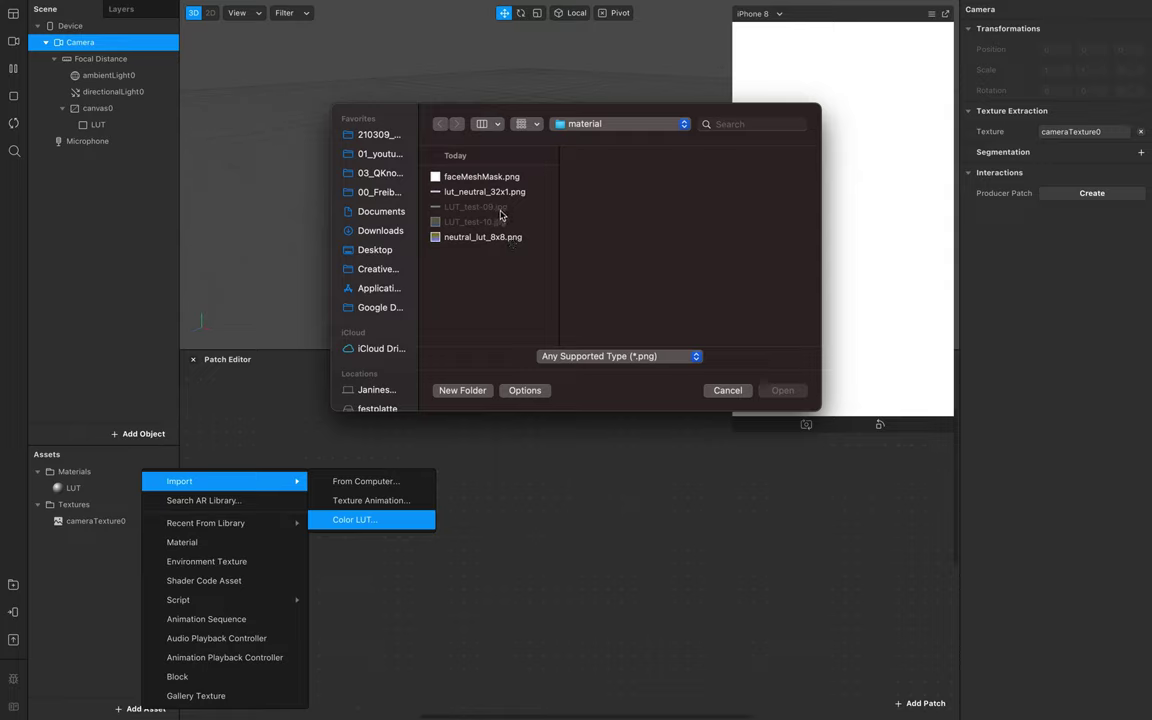
pyautogui.click(740, 390)
# Import LUT_test-09.jpg and LUT_test-10.jpg from the material folder as textures.
pyautogui.click(140, 708)
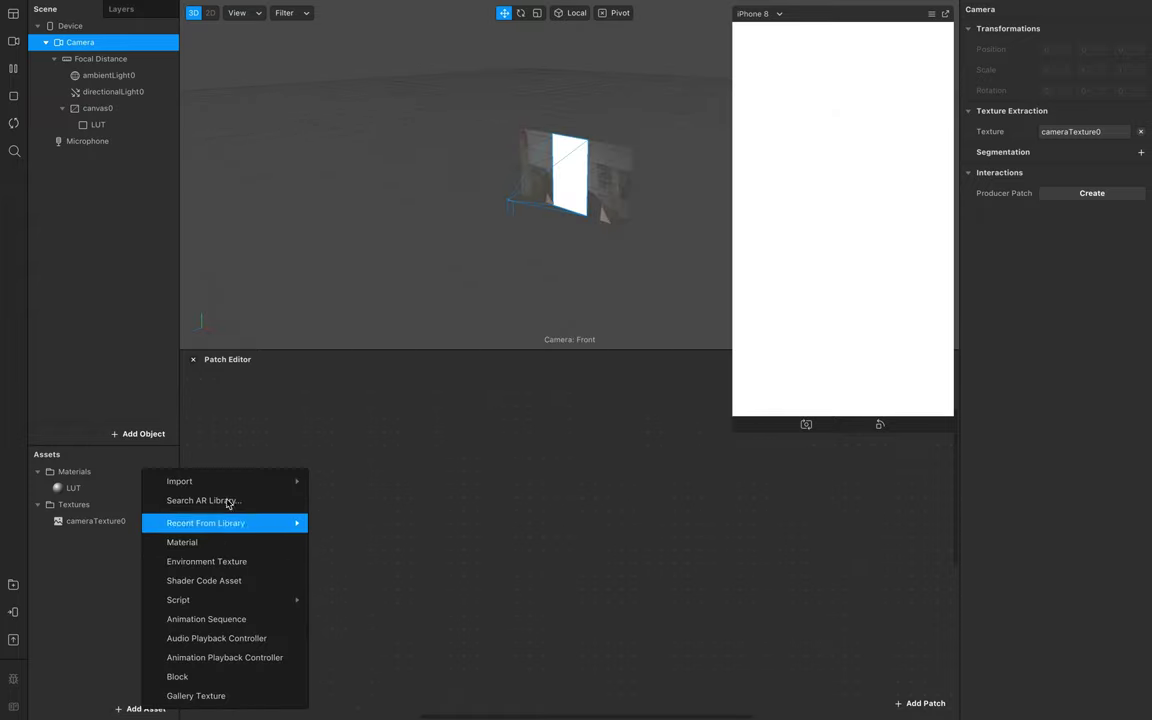
pyautogui.moveTo(231, 481)
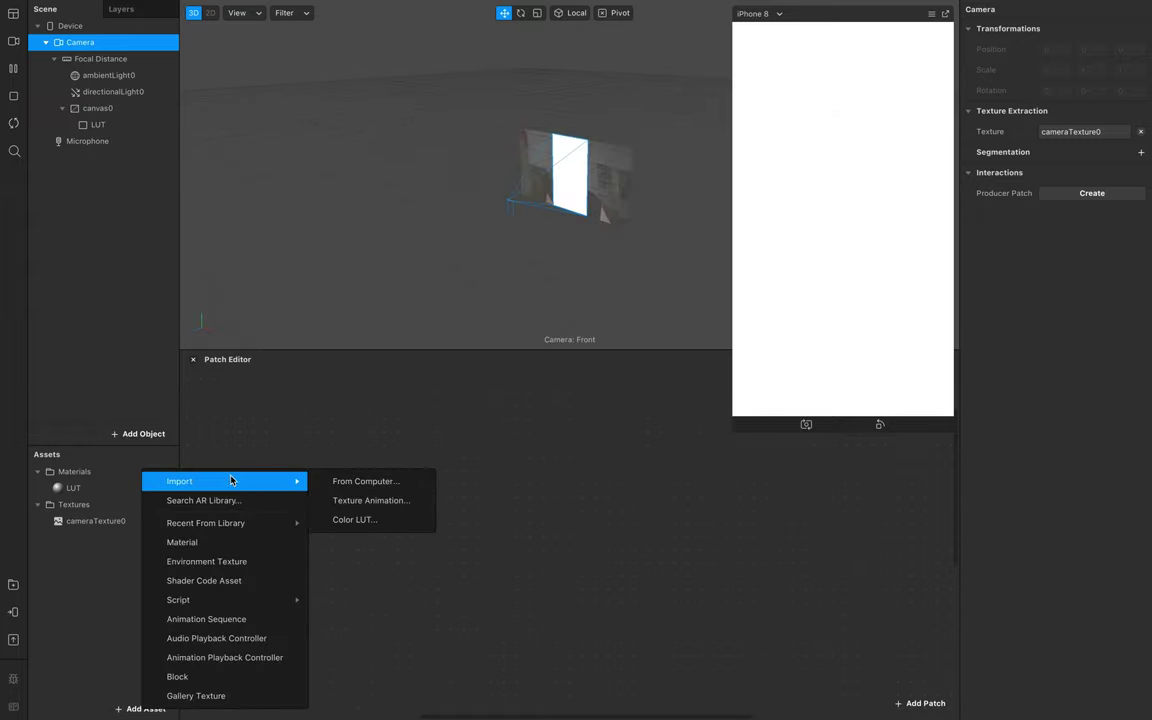
pyautogui.click(382, 485)
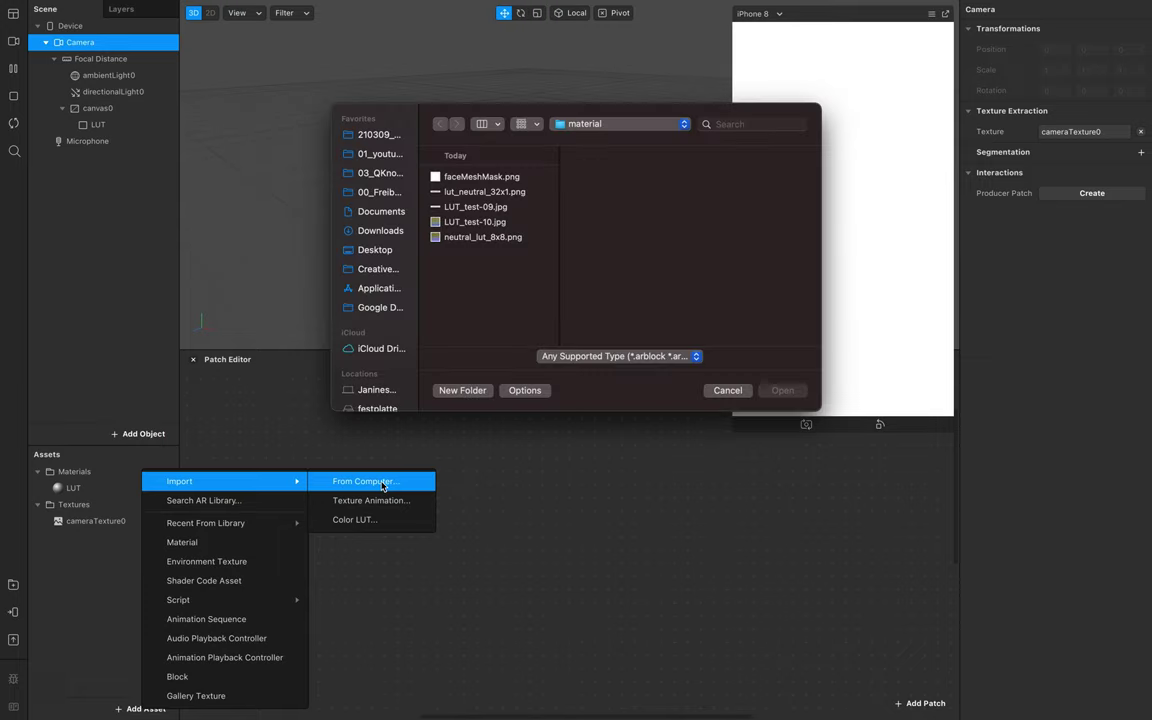
pyautogui.click(494, 194)
pyautogui.press('Down')
pyautogui.hotkey('shift', 'Down')
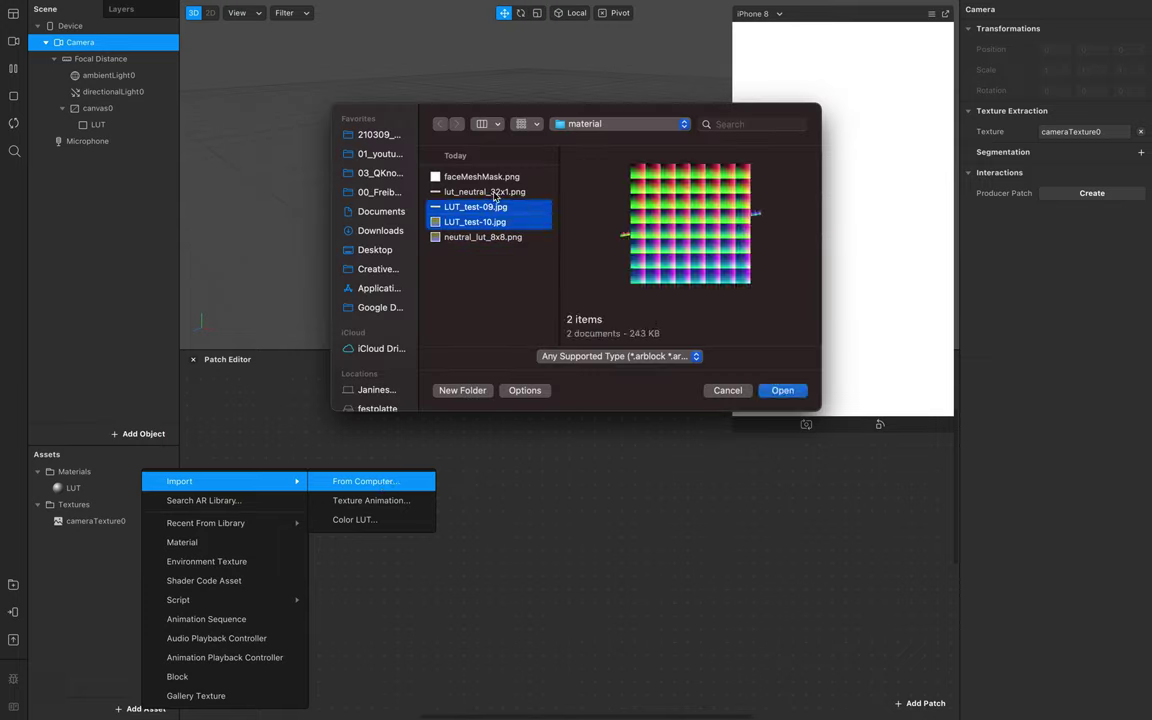
pyautogui.click(782, 390)
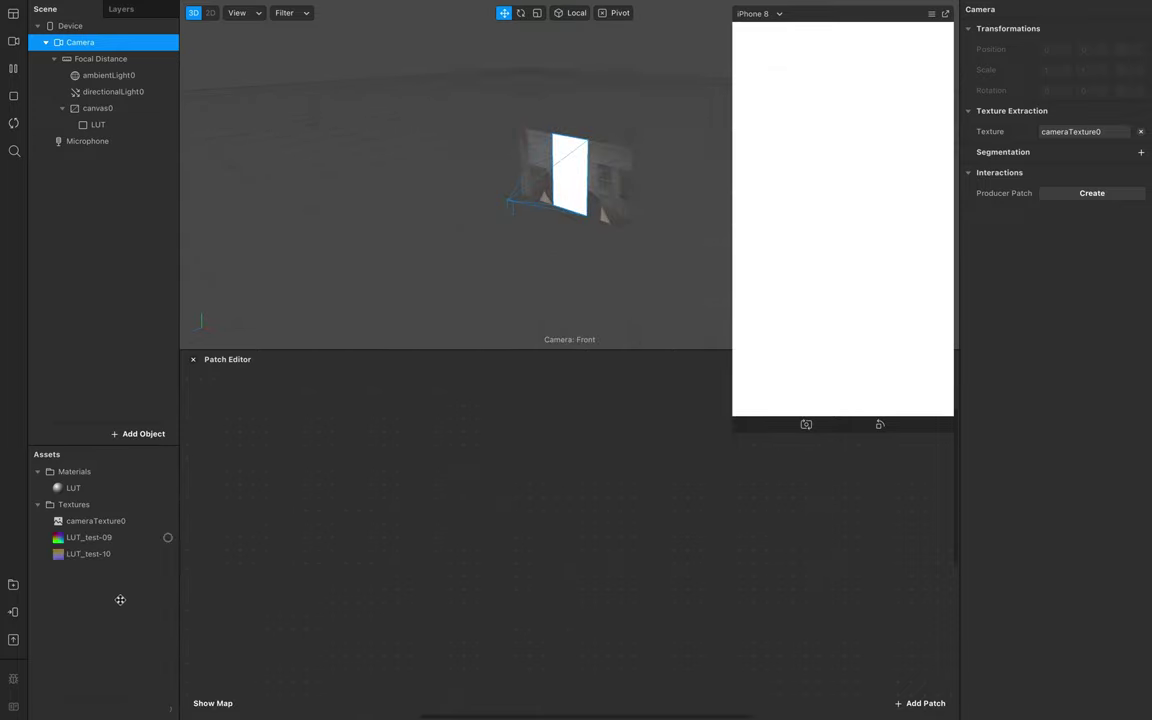
# Inspect LUT_test-09 and LUT_test-10, then add both as nodes in the patch graph.
pyautogui.click(88, 585)
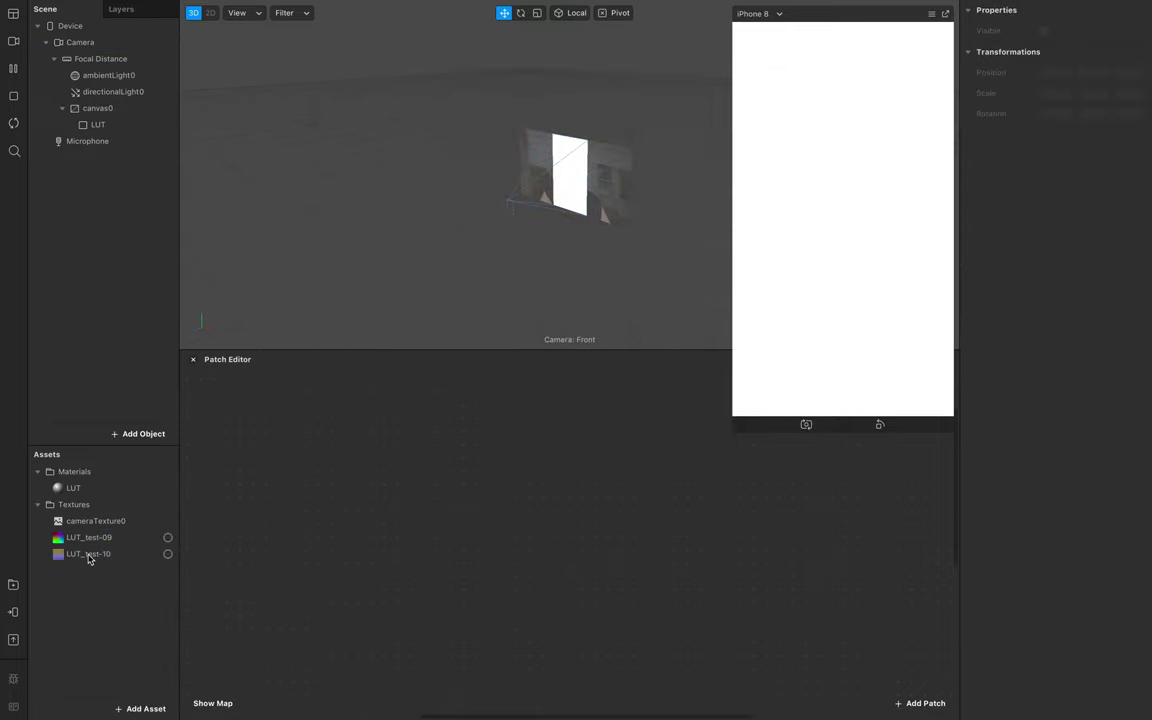
pyautogui.click(81, 558)
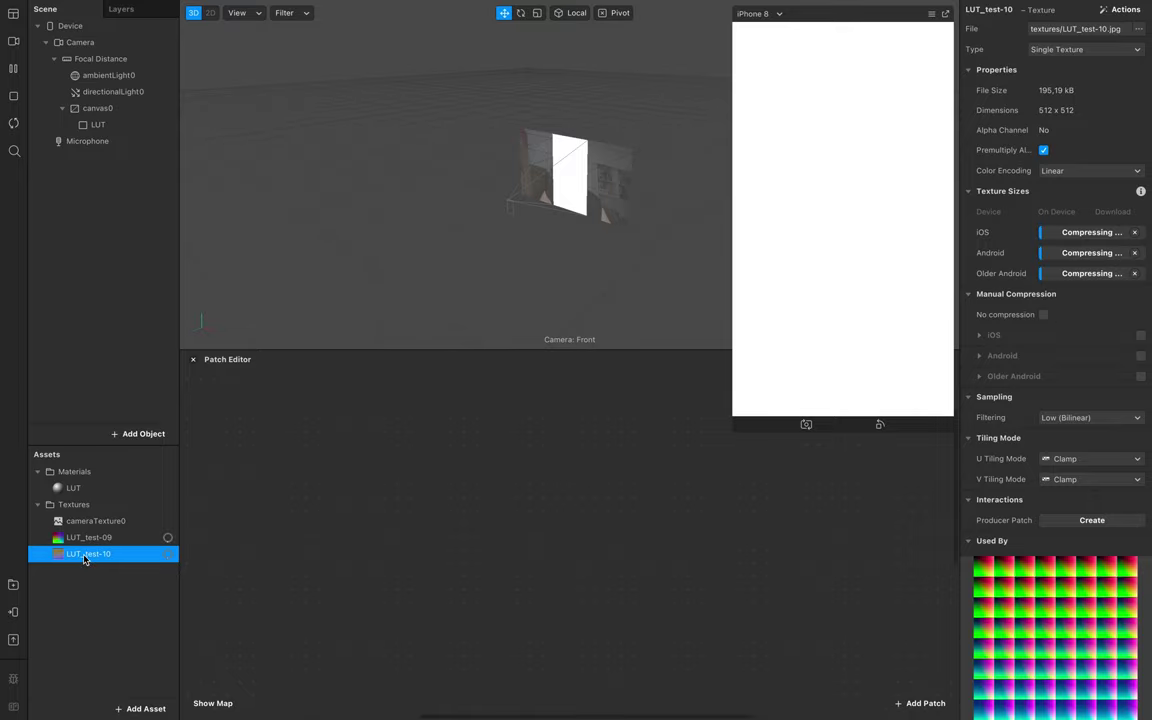
pyautogui.click(140, 538)
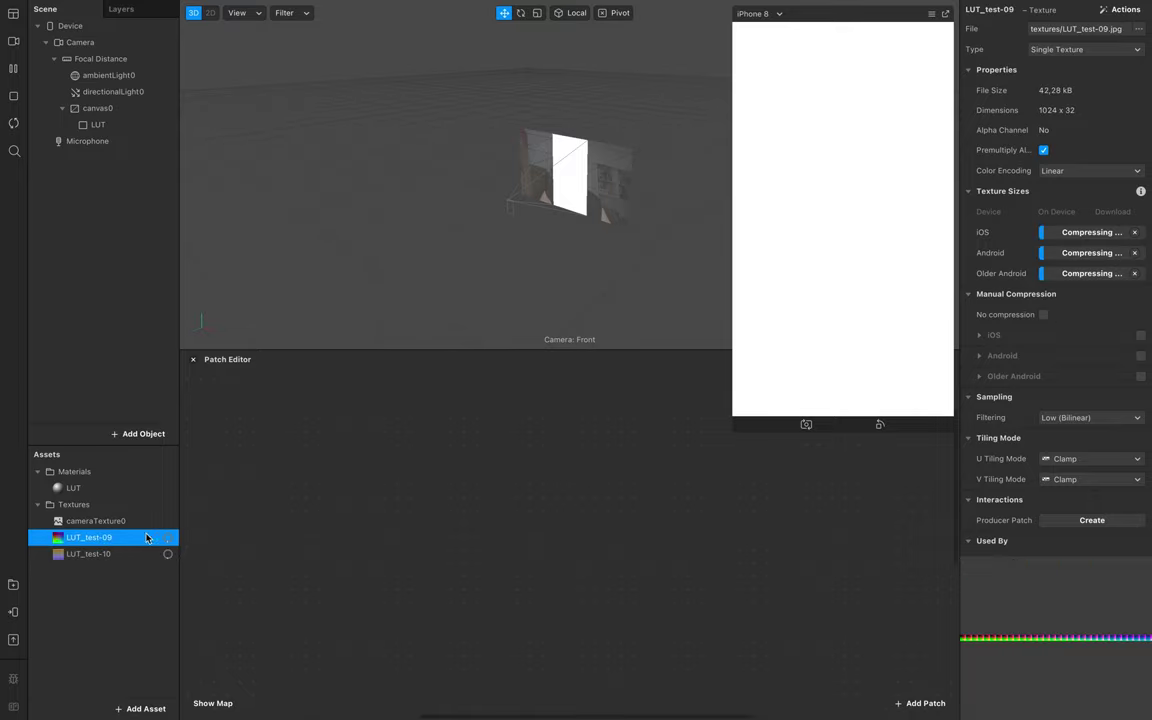
pyautogui.moveTo(100, 540); pyautogui.dragTo(440, 538)
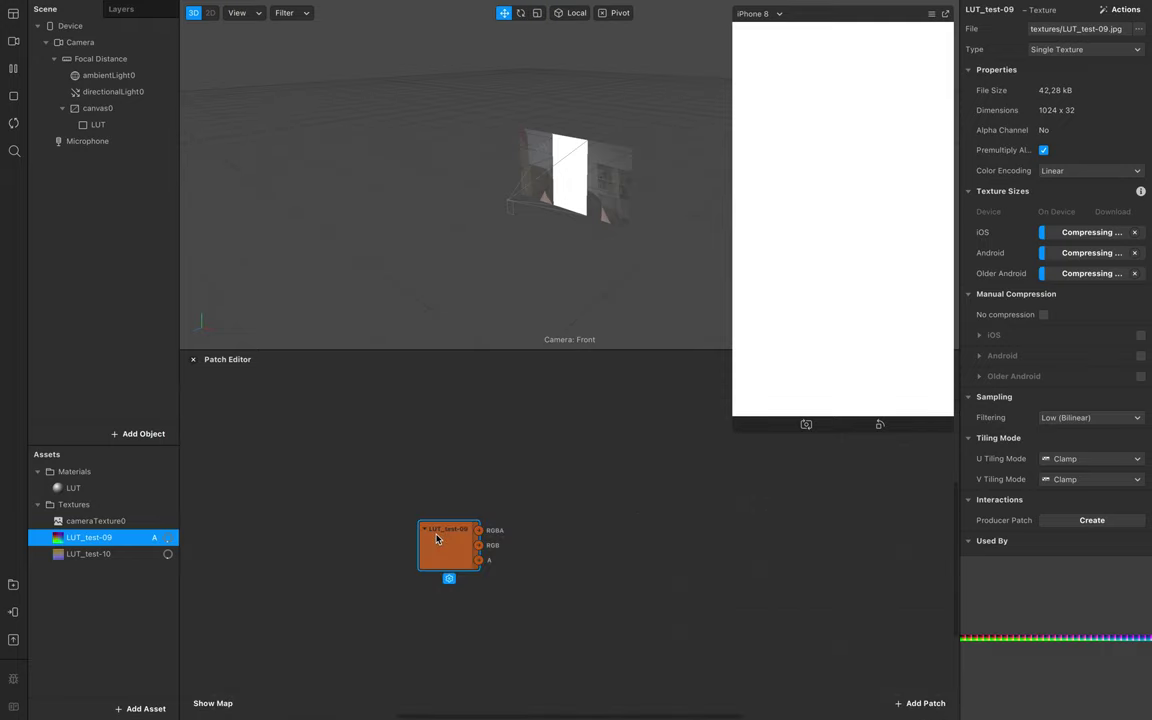
pyautogui.moveTo(83, 563); pyautogui.dragTo(465, 605)
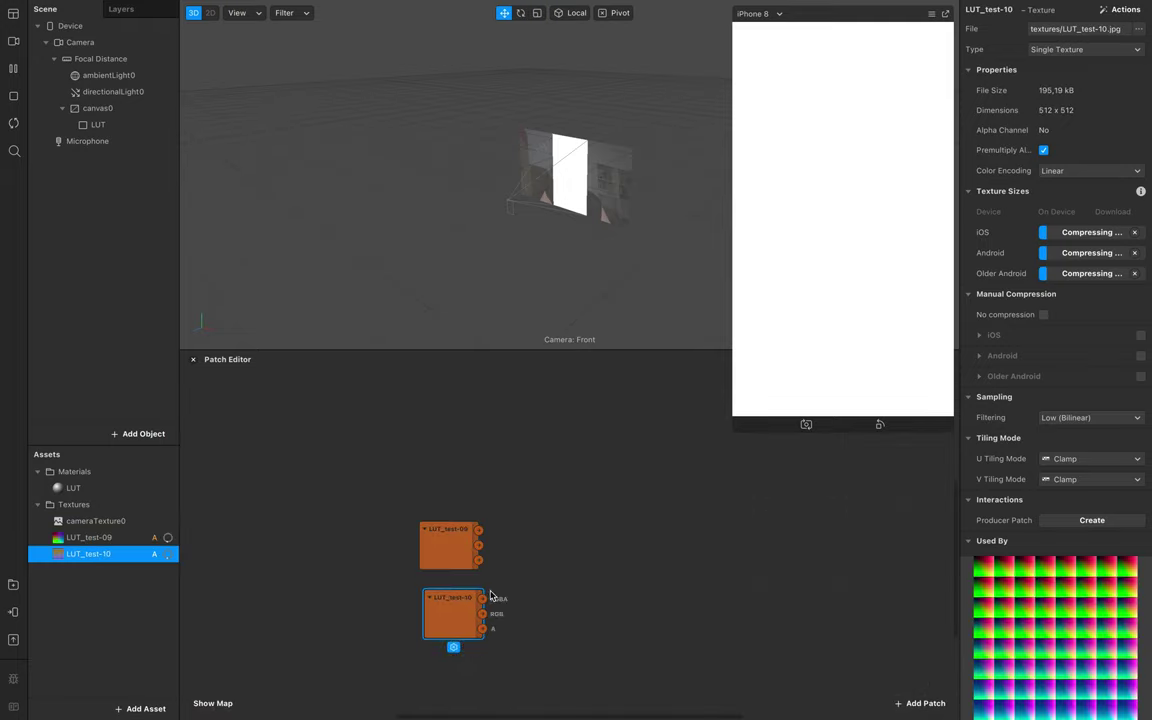
pyautogui.click(141, 708)
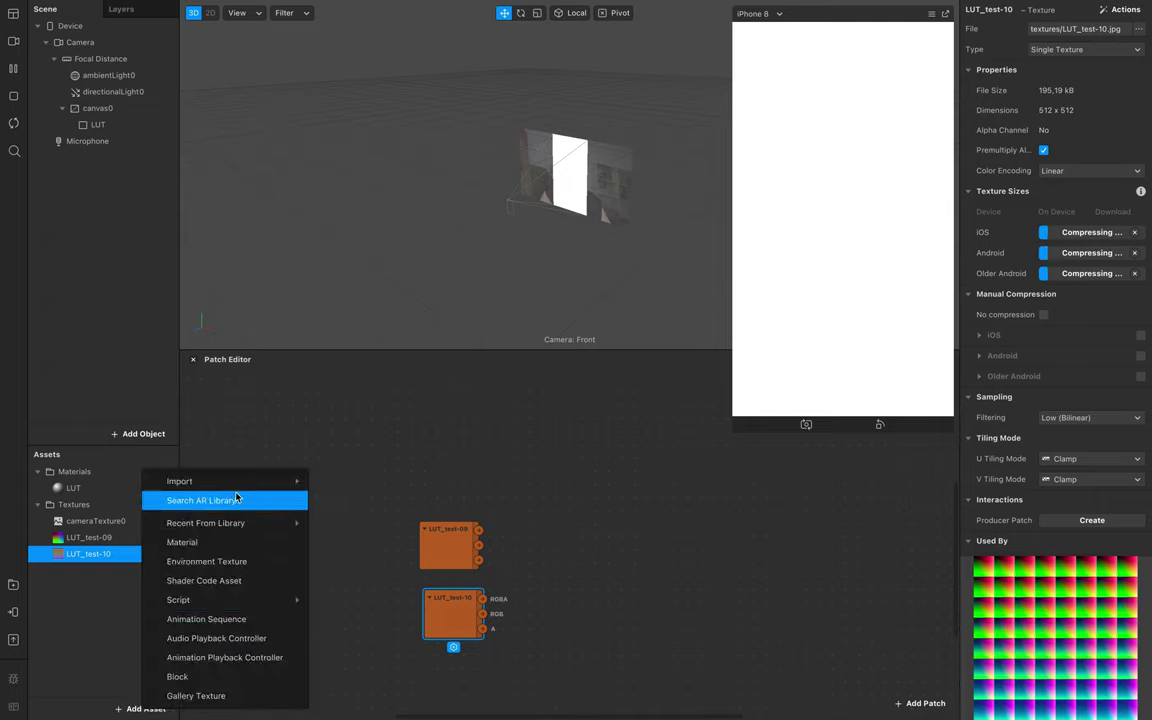
# Import lut_neutral_32x1.png and neutral_lut_8x8.png as Color LUTs.
pyautogui.moveTo(258, 481)
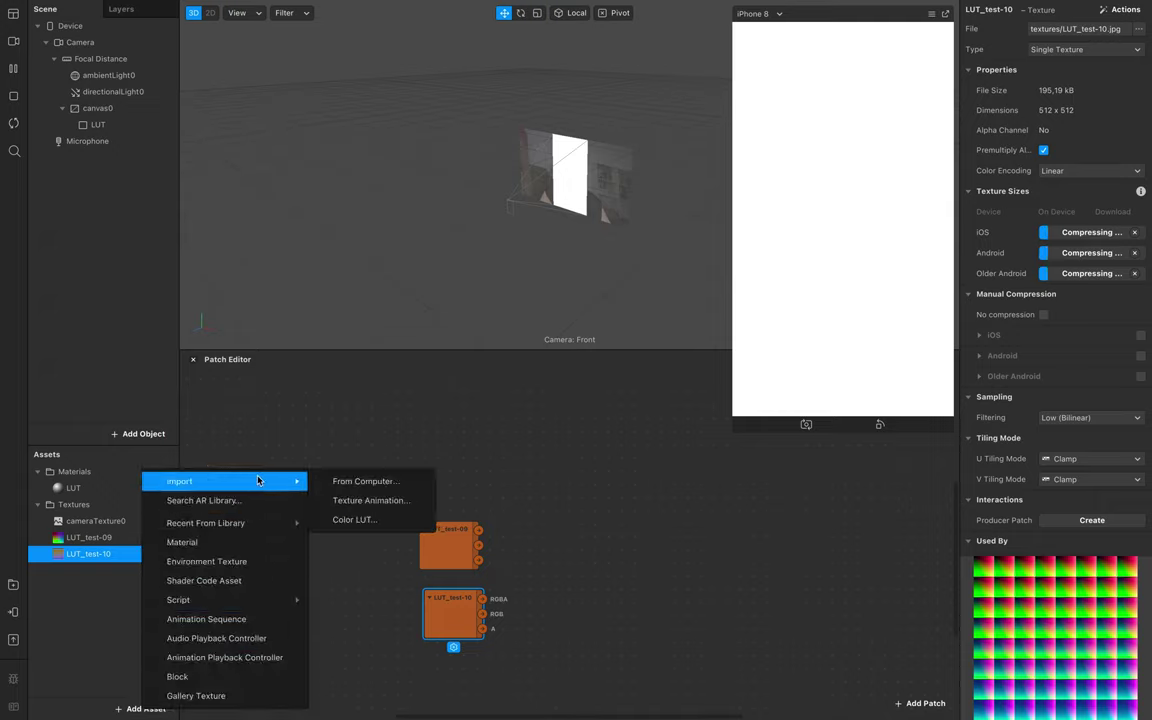
pyautogui.click(372, 521)
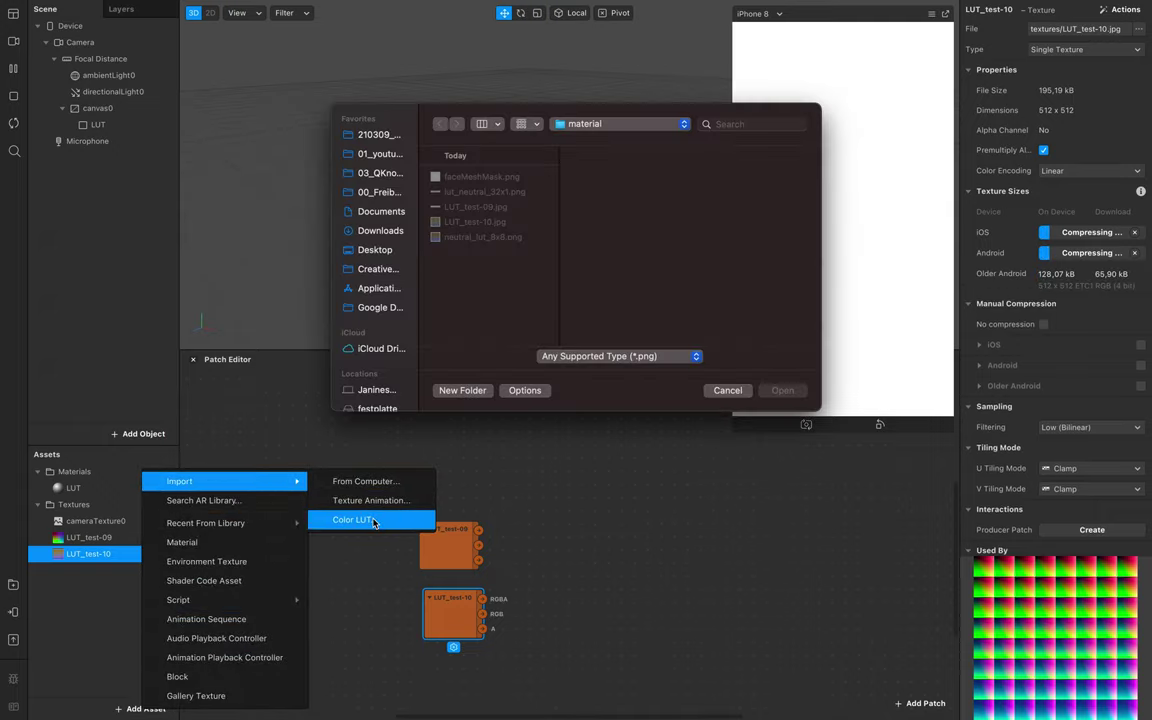
pyautogui.click(492, 191)
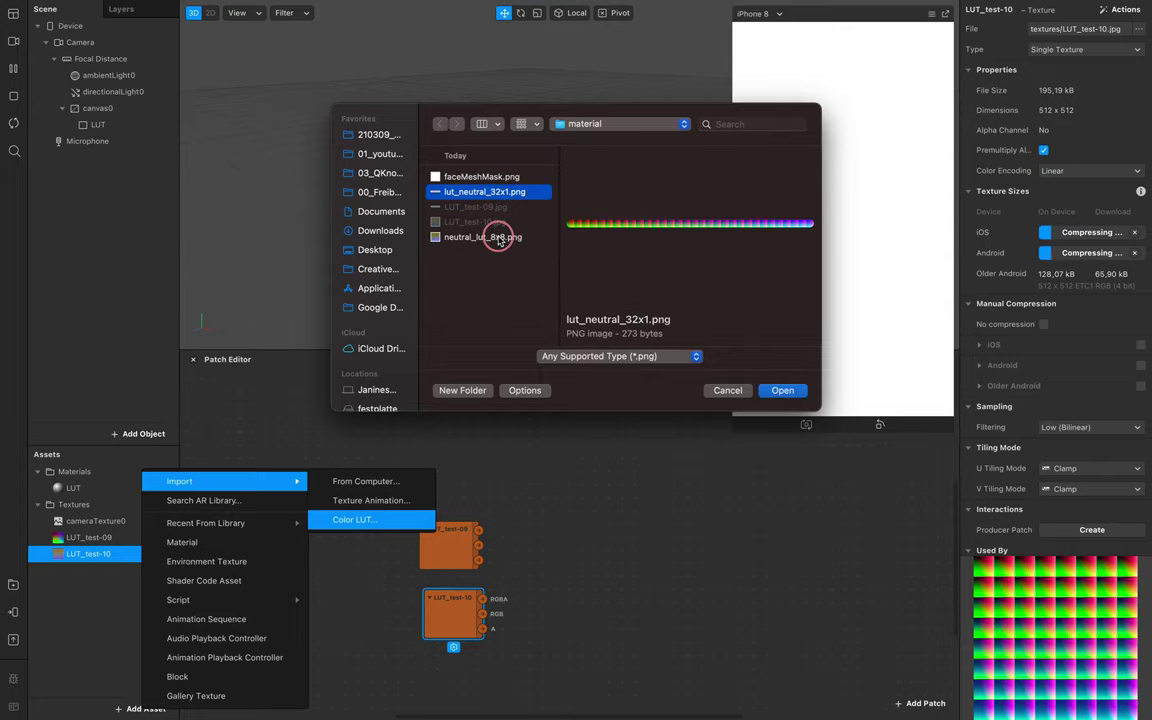
pyautogui.keyDown('super'); pyautogui.click(498, 237); pyautogui.keyUp('super')
pyautogui.click(783, 391)
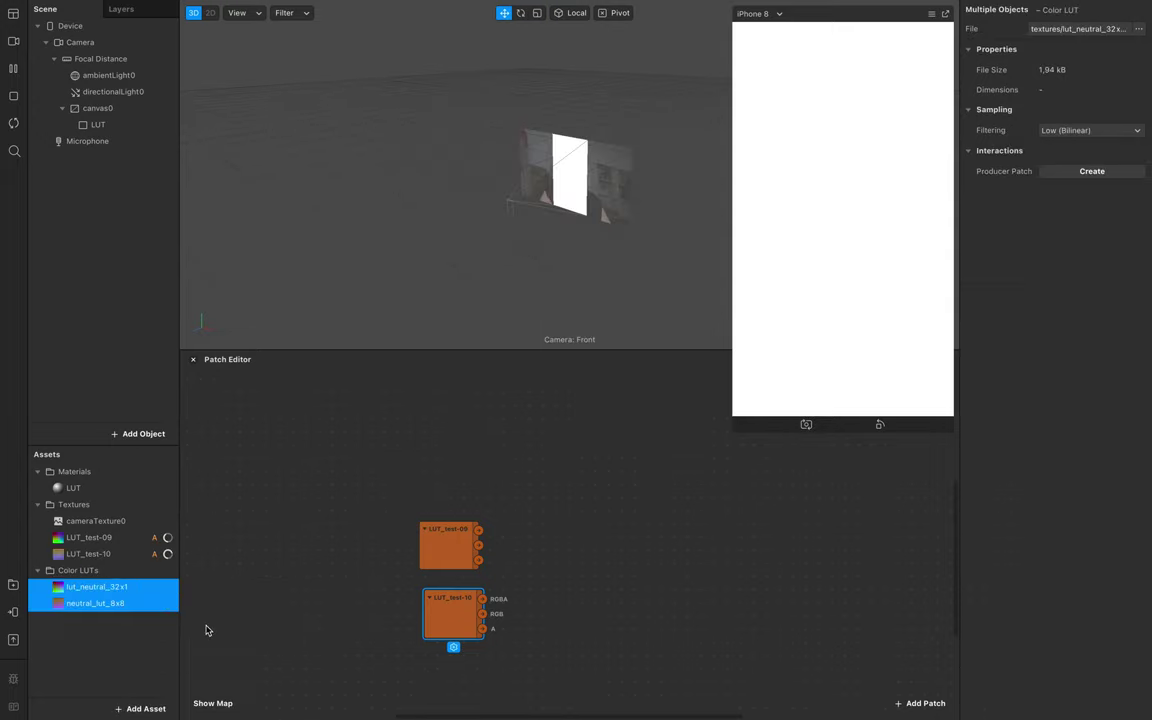
pyautogui.click(98, 656)
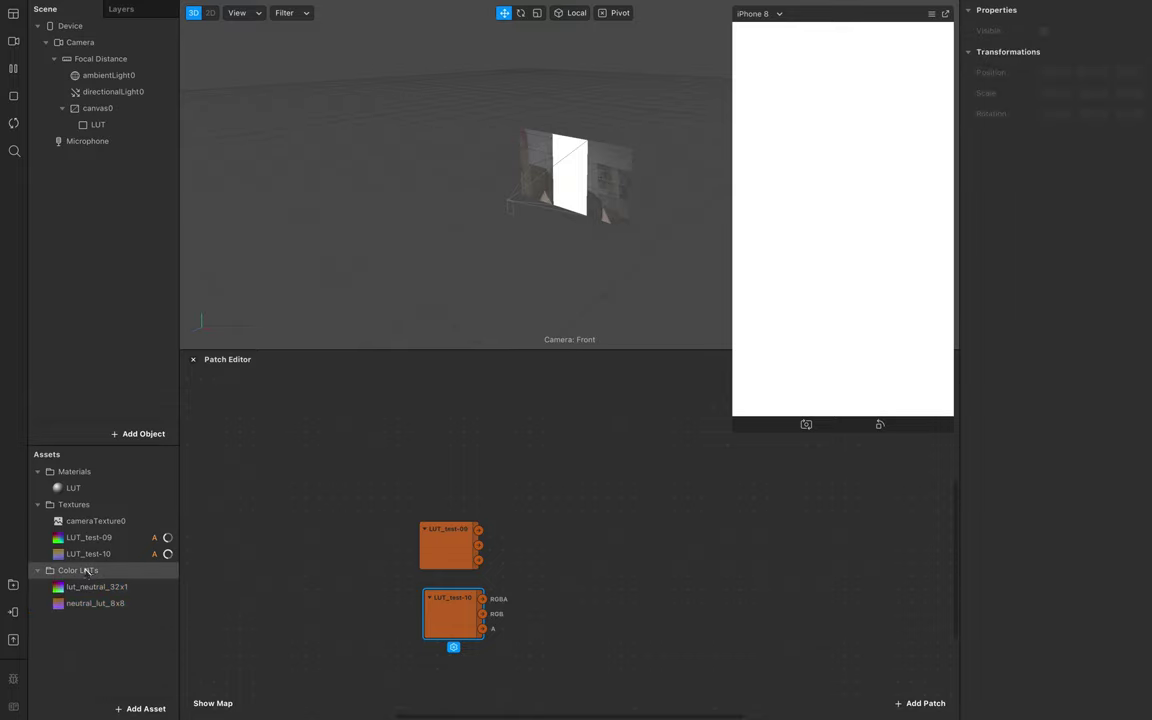
# Add lut_neutral_32x1 with a colorLUTShader patch and move them above the texture nodes.
pyautogui.moveTo(86, 587); pyautogui.dragTo(370, 492)
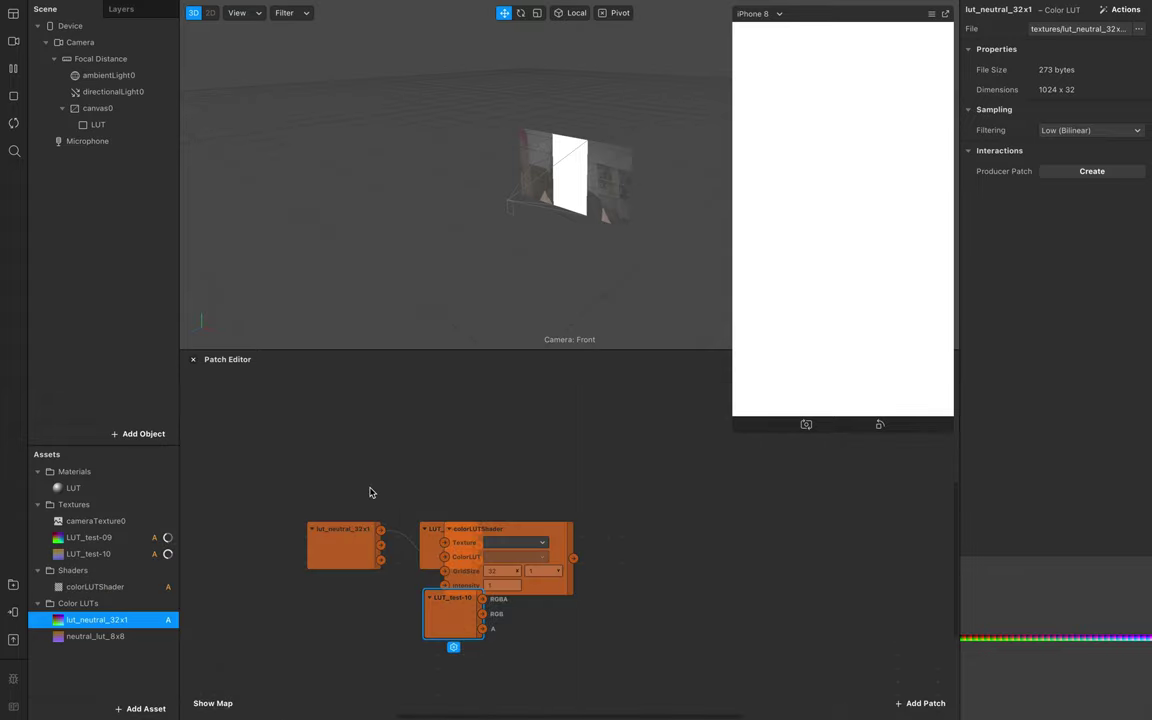
pyautogui.click(460, 541)
pyautogui.keyDown('shift'); pyautogui.click(334, 560); pyautogui.keyUp('shift')
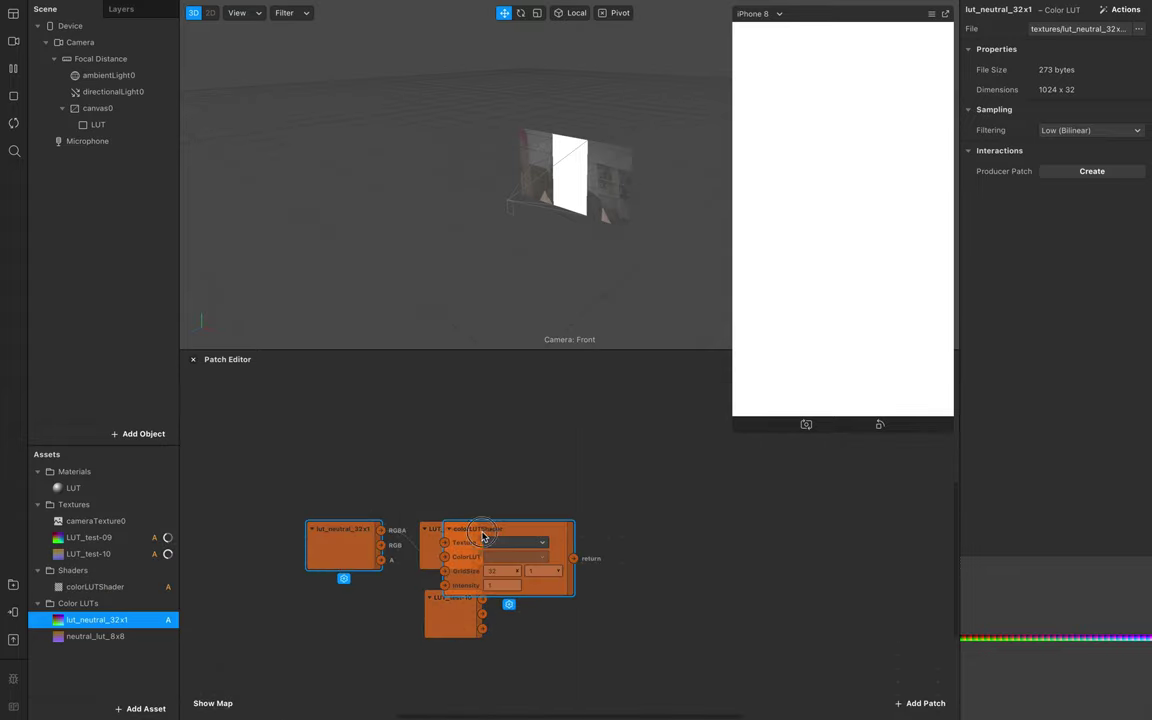
pyautogui.moveTo(474, 529); pyautogui.dragTo(480, 412)
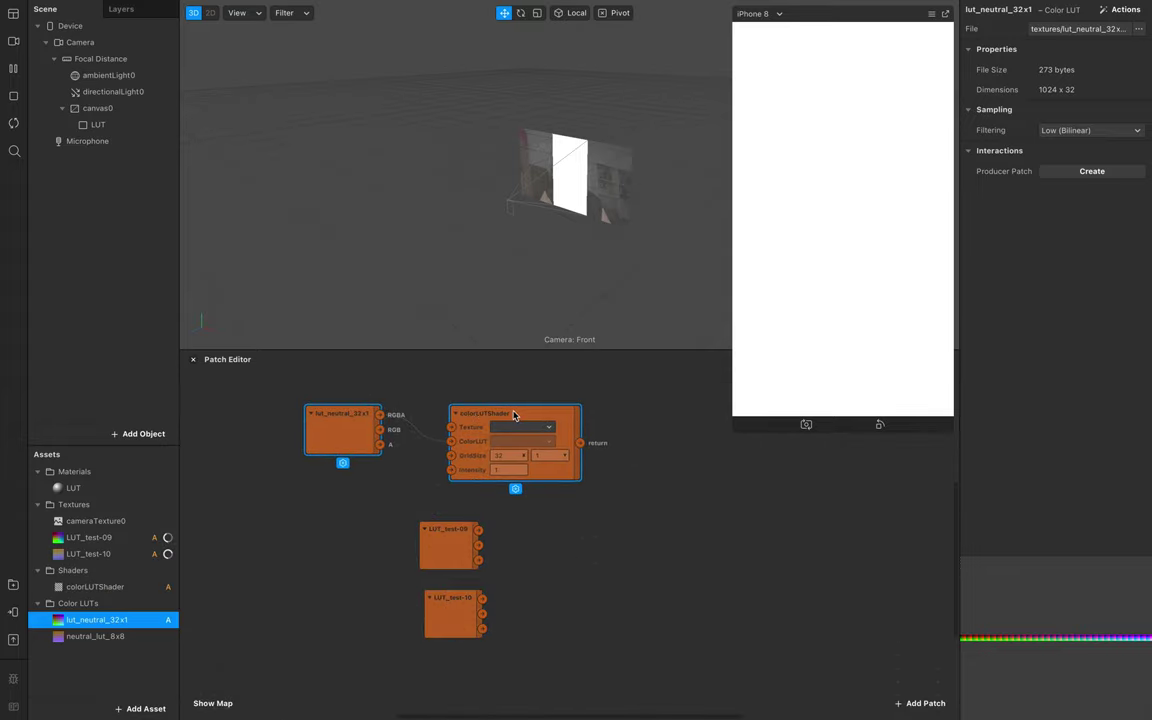
# Delete the lut_neutral_32x1 patch and connect LUT_test-09 to colorLUTShader's ColorLUT input.
pyautogui.click(360, 496)
pyautogui.click(352, 437)
pyautogui.press('Delete')
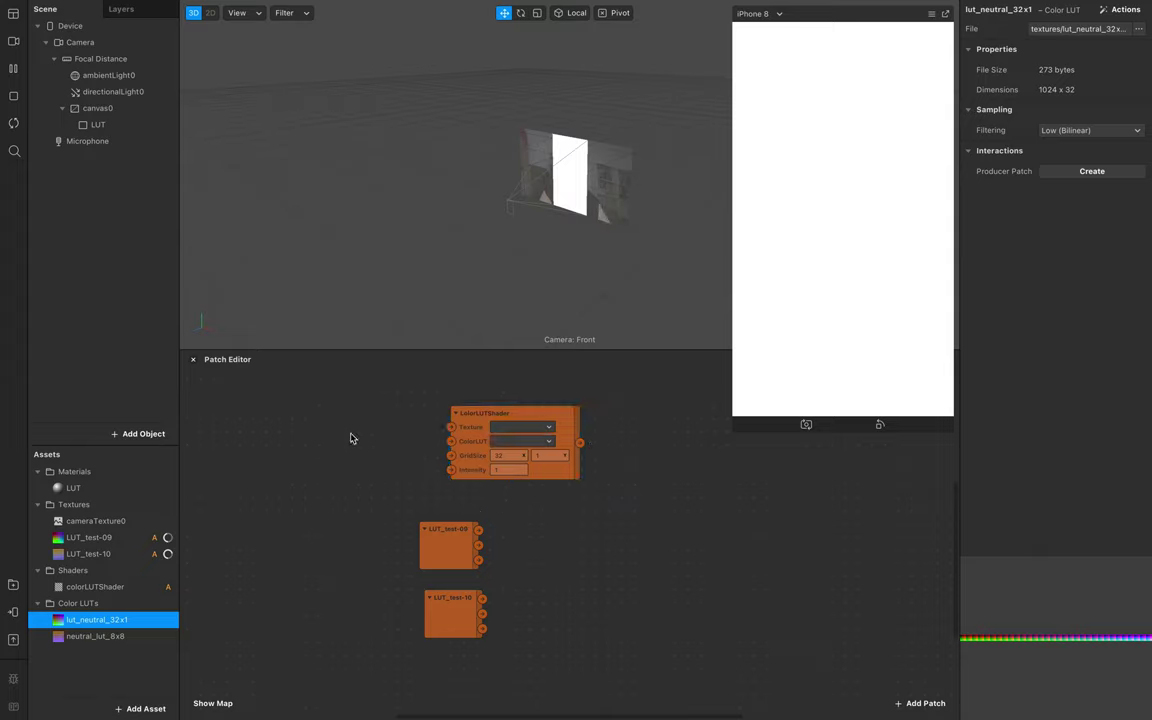
pyautogui.moveTo(483, 411); pyautogui.dragTo(575, 465)
pyautogui.moveTo(478, 530); pyautogui.dragTo(567, 519)
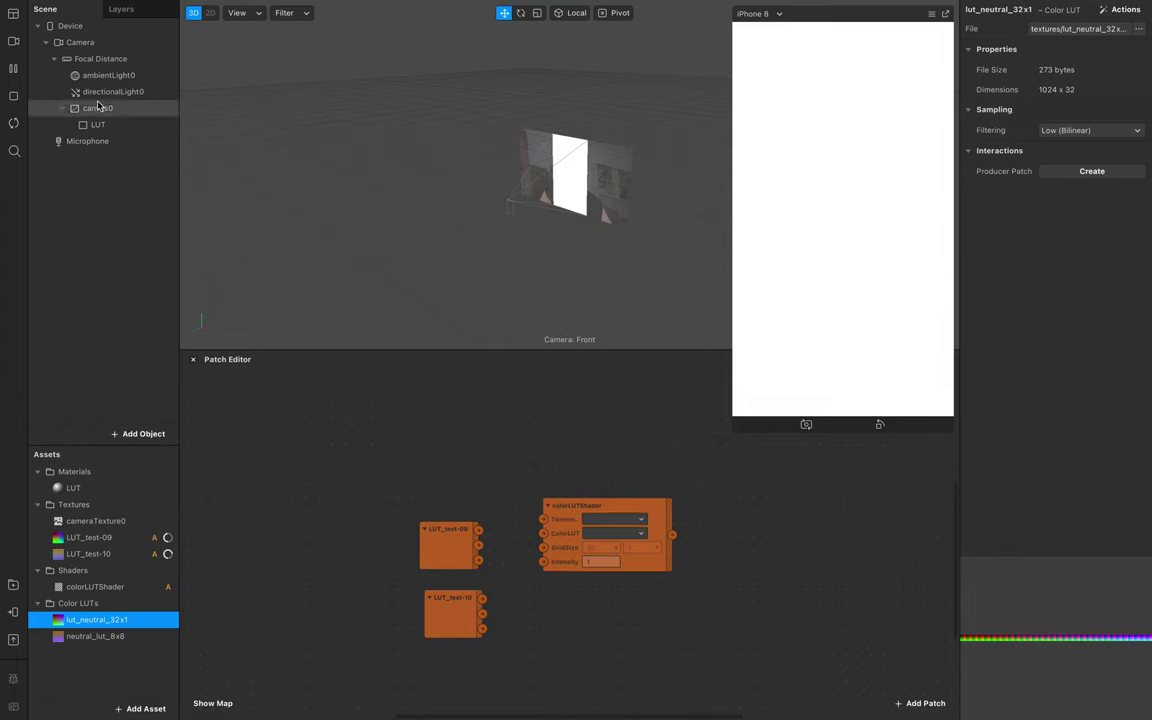
# Add cameraTexture0 as the shader's Texture and feed the shader output into a new LUT Diffuse Texture patch.
pyautogui.click(80, 42)
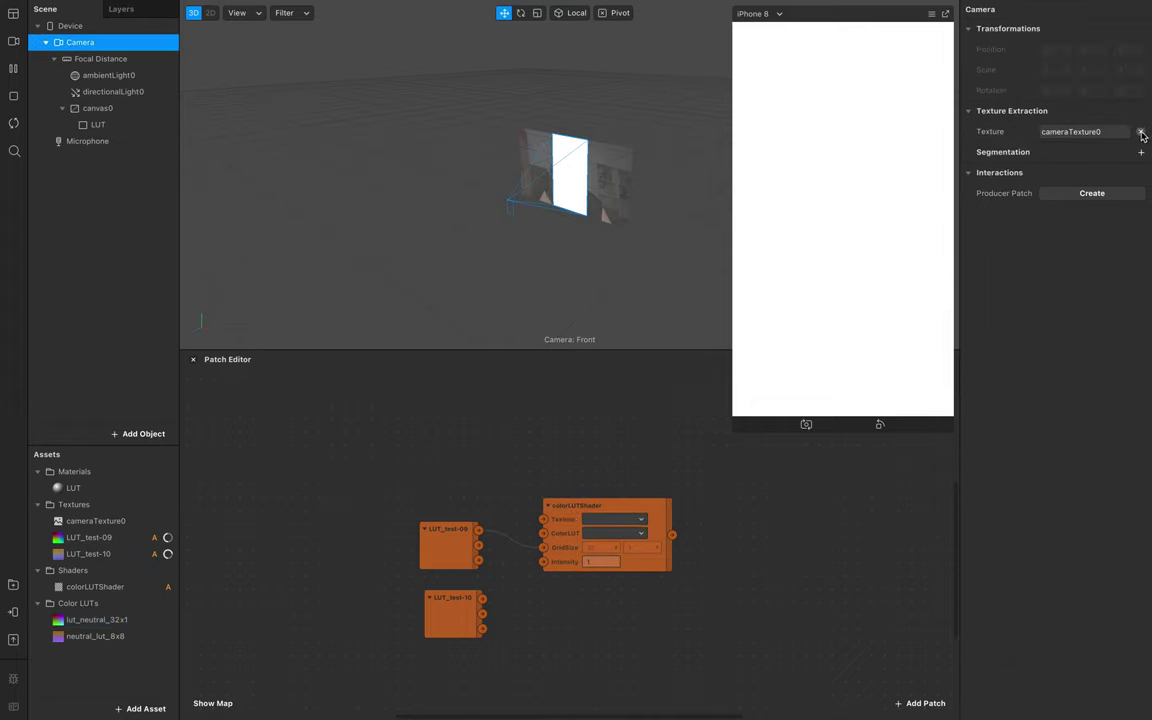
pyautogui.moveTo(95, 521); pyautogui.dragTo(543, 533)
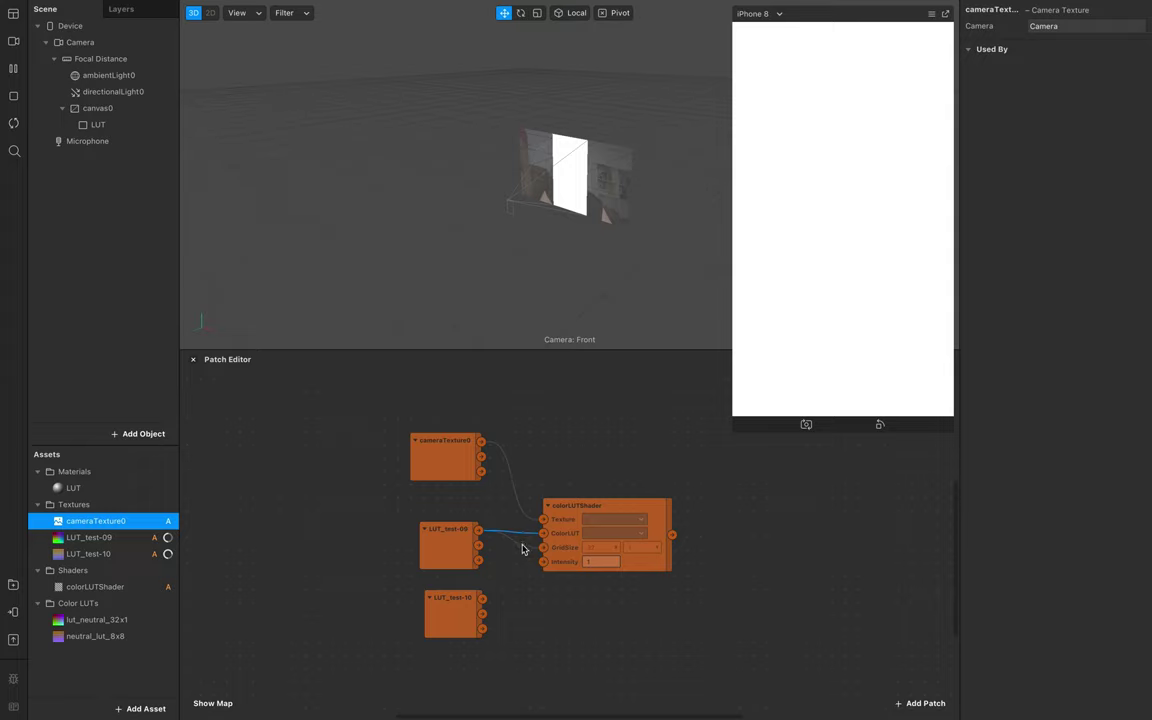
pyautogui.click(73, 487)
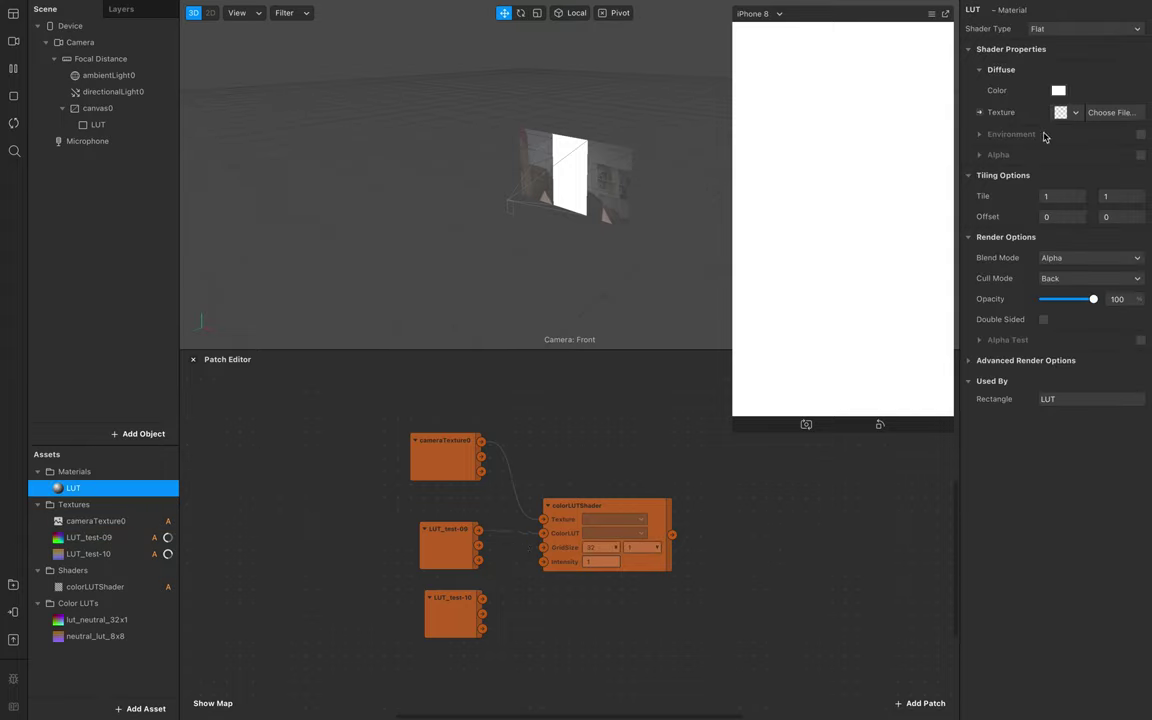
pyautogui.click(979, 112)
pyautogui.moveTo(590, 572); pyautogui.dragTo(714, 532)
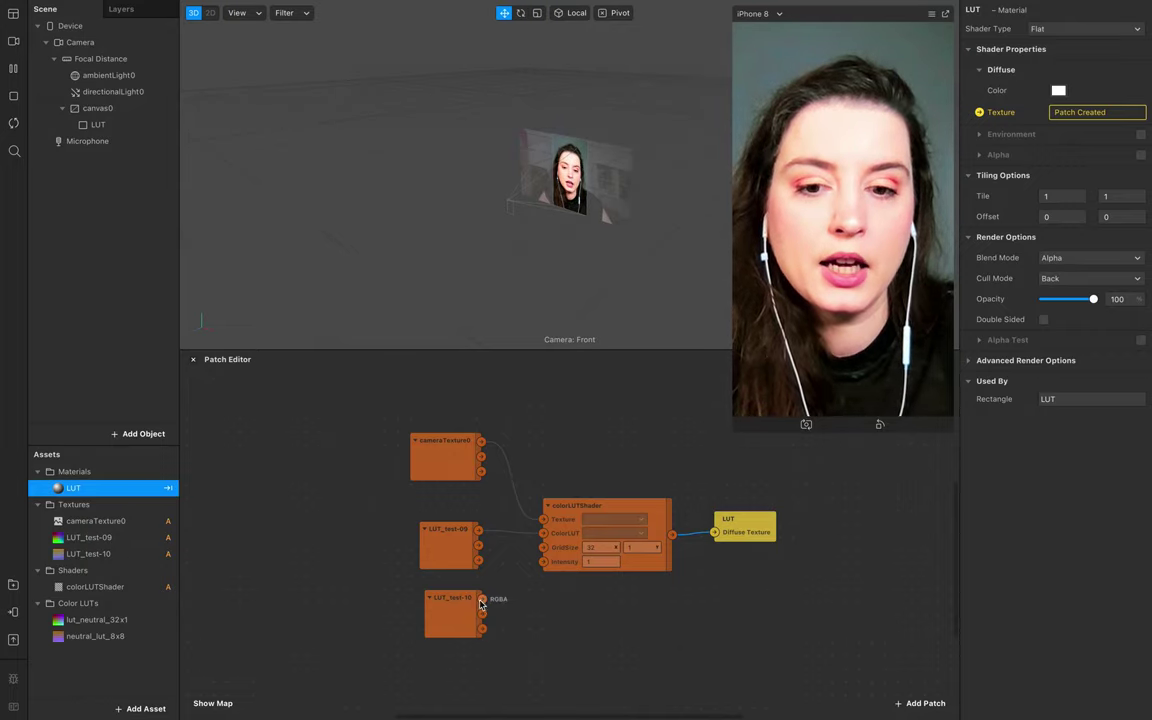
# Add a second colorLUTShader, wiring LUT_test-10 to its ColorLUT and cameraTexture0 to its Texture.
pyautogui.click(602, 506)
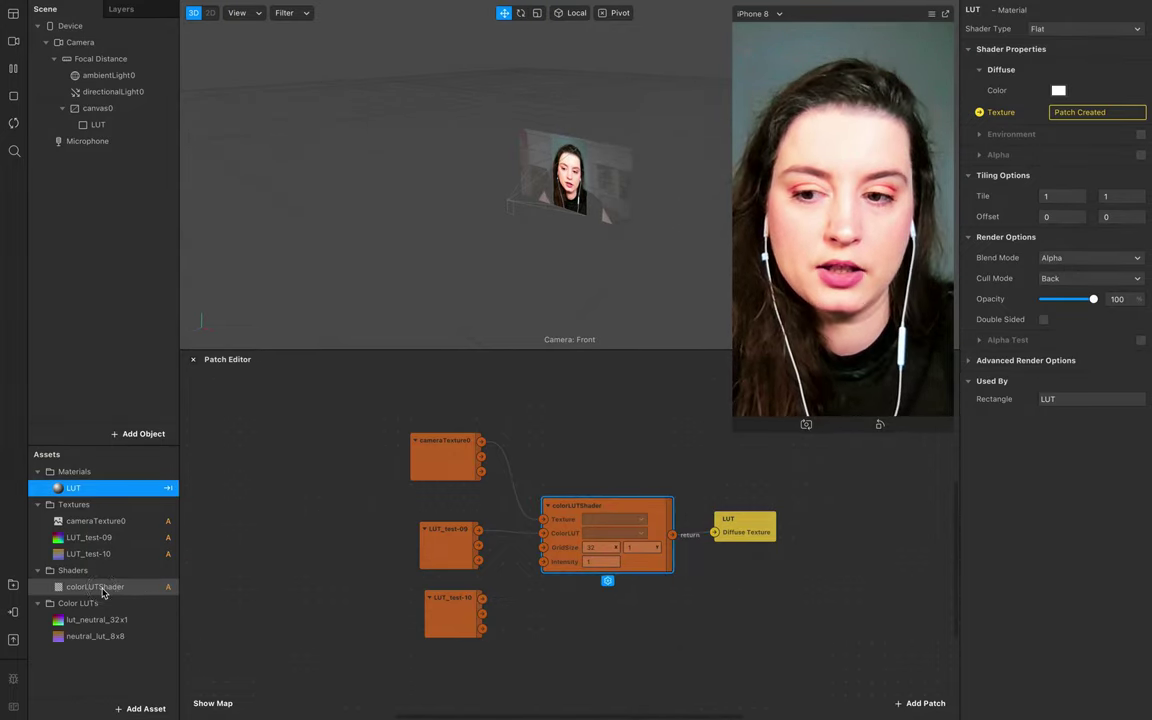
pyautogui.moveTo(103, 593); pyautogui.dragTo(589, 676)
pyautogui.scroll(-3, 589, 676)
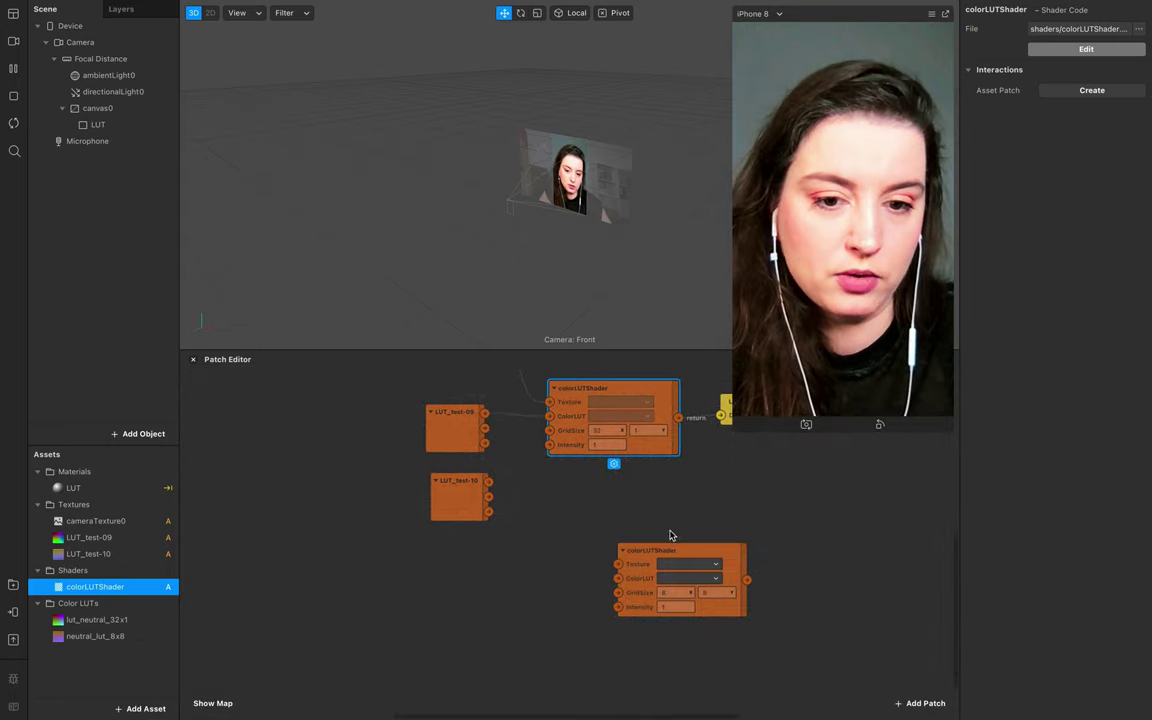
pyautogui.moveTo(668, 550); pyautogui.dragTo(586, 546)
pyautogui.moveTo(479, 513); pyautogui.dragTo(451, 589)
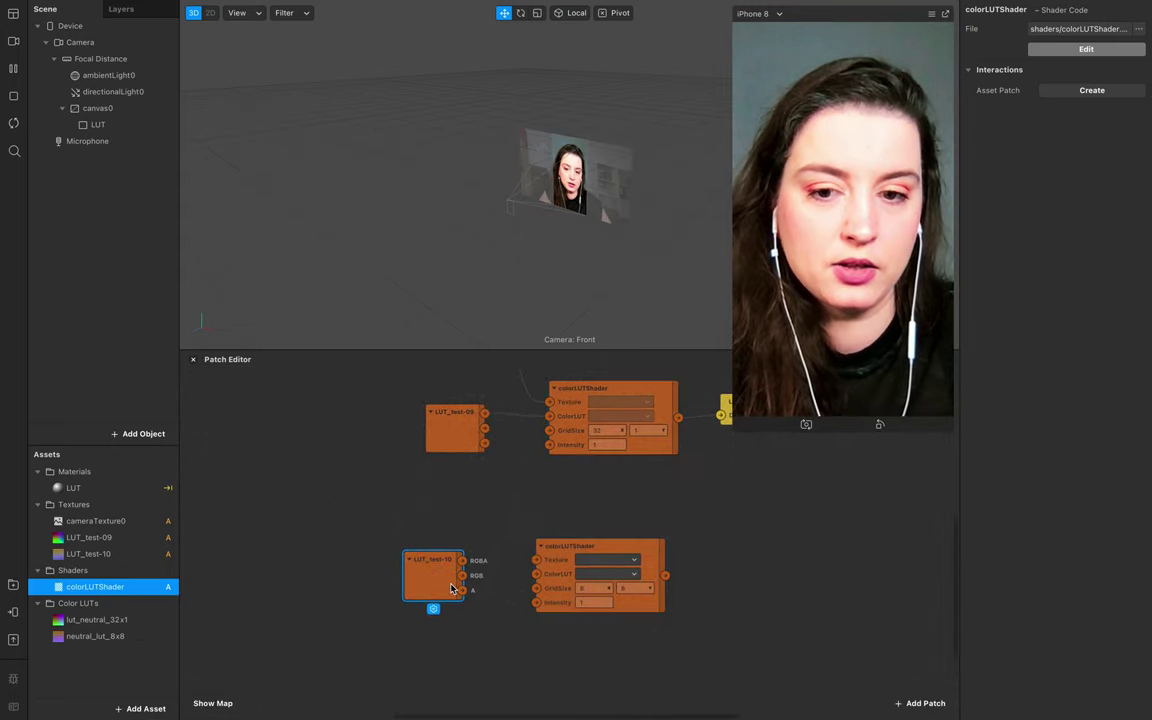
pyautogui.scroll(3, 451, 589)
pyautogui.moveTo(419, 637); pyautogui.dragTo(443, 400)
pyautogui.moveTo(508, 660); pyautogui.dragTo(492, 637)
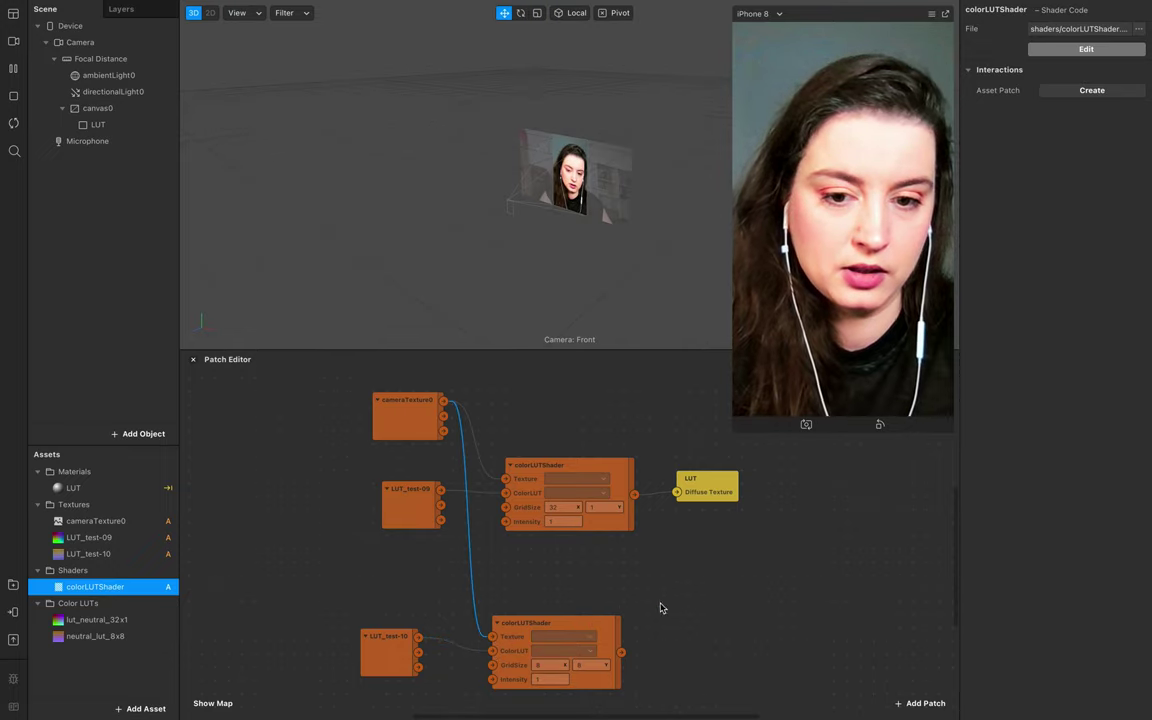
# Try each shader's output in the LUT material, leaving the upper LUT_test-09 shader connected.
pyautogui.moveTo(718, 492); pyautogui.dragTo(780, 552)
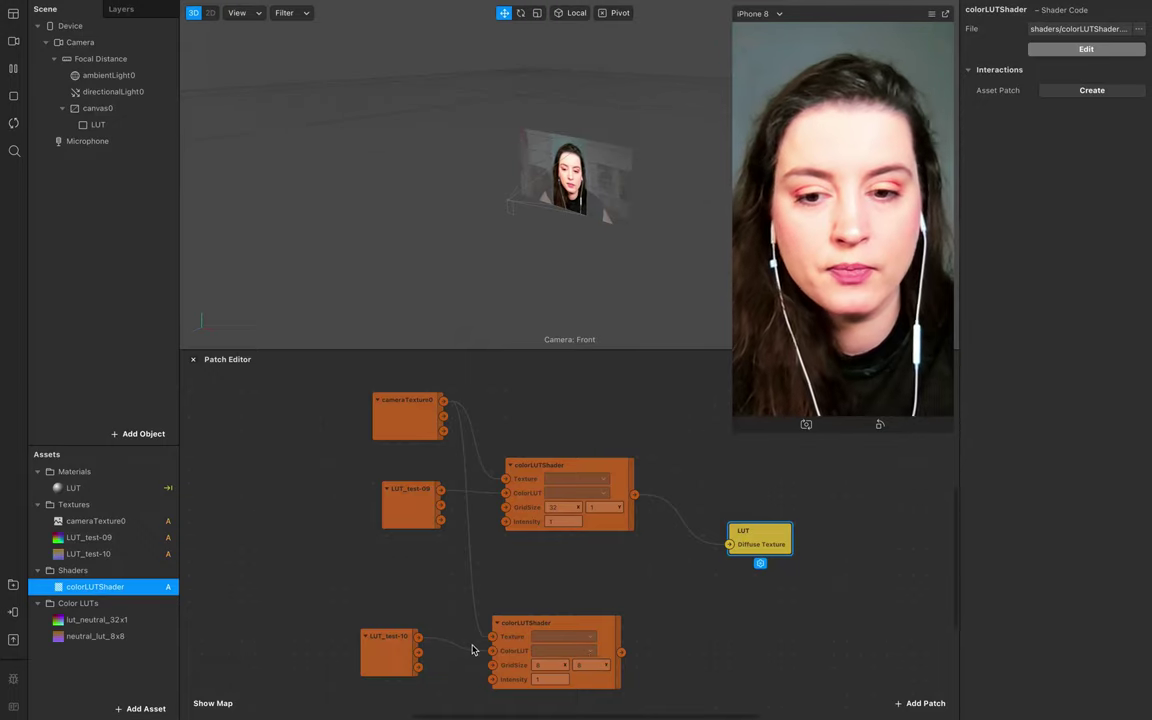
pyautogui.moveTo(621, 652); pyautogui.dragTo(748, 592)
pyautogui.moveTo(634, 494); pyautogui.dragTo(731, 600)
pyautogui.moveTo(621, 652); pyautogui.dragTo(730, 600)
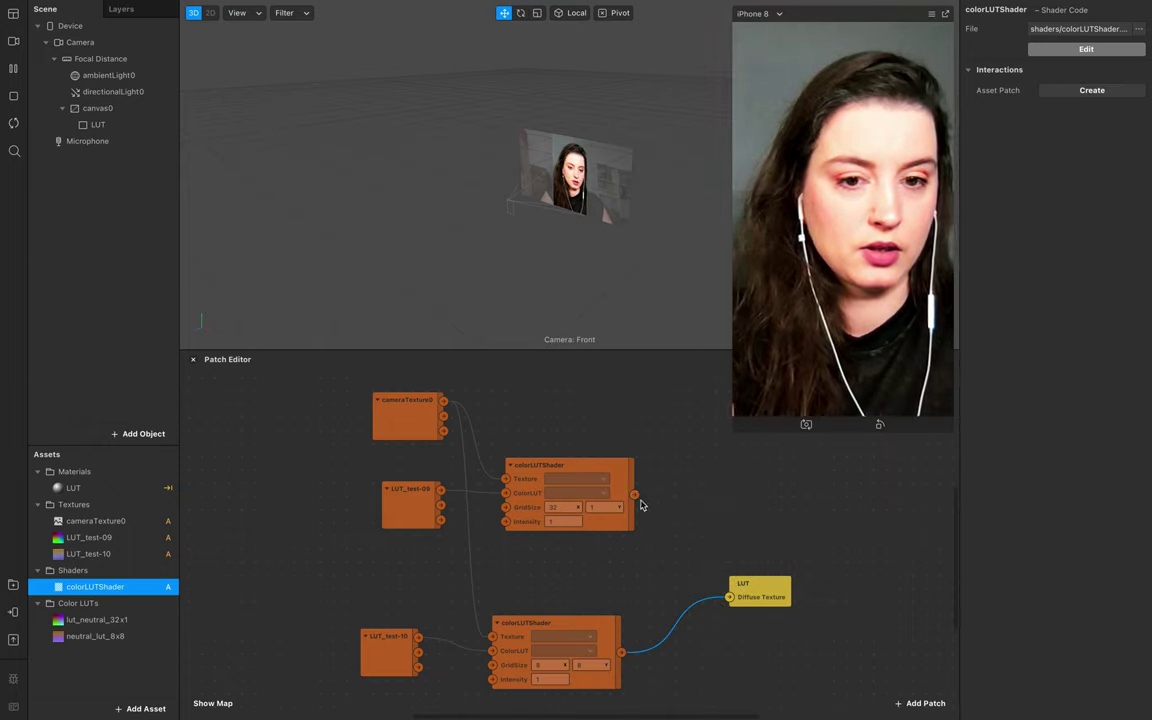
pyautogui.moveTo(634, 494); pyautogui.dragTo(728, 599)
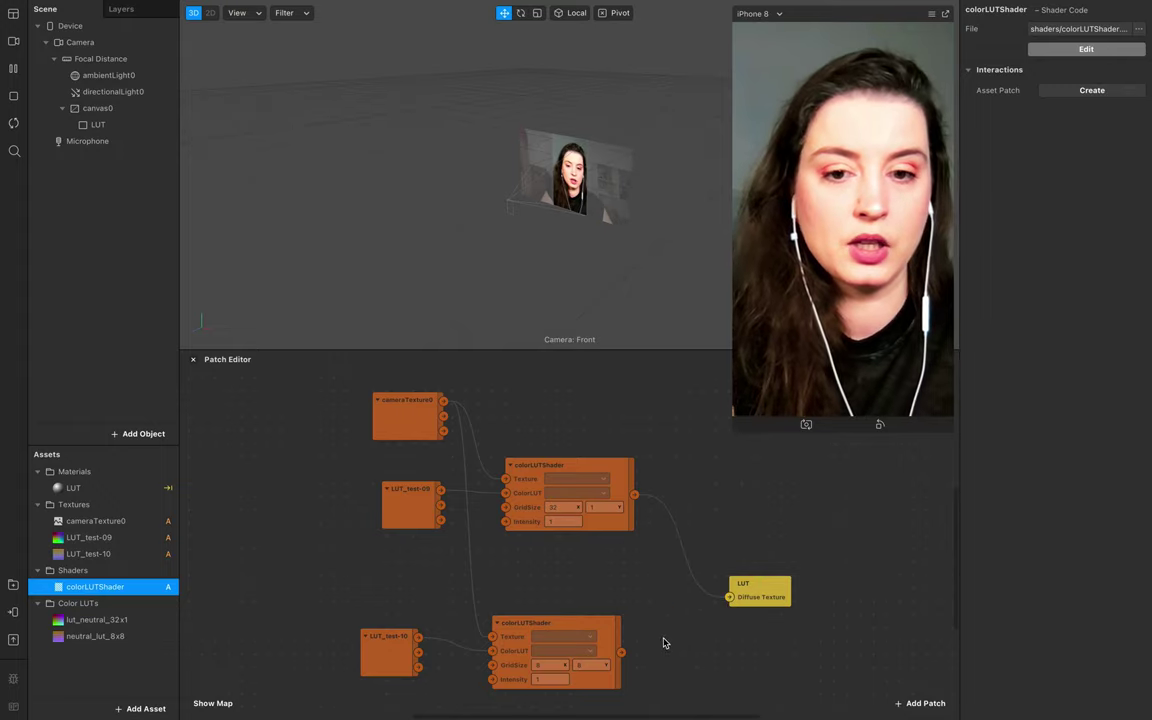
pyautogui.moveTo(545, 621); pyautogui.dragTo(553, 586)
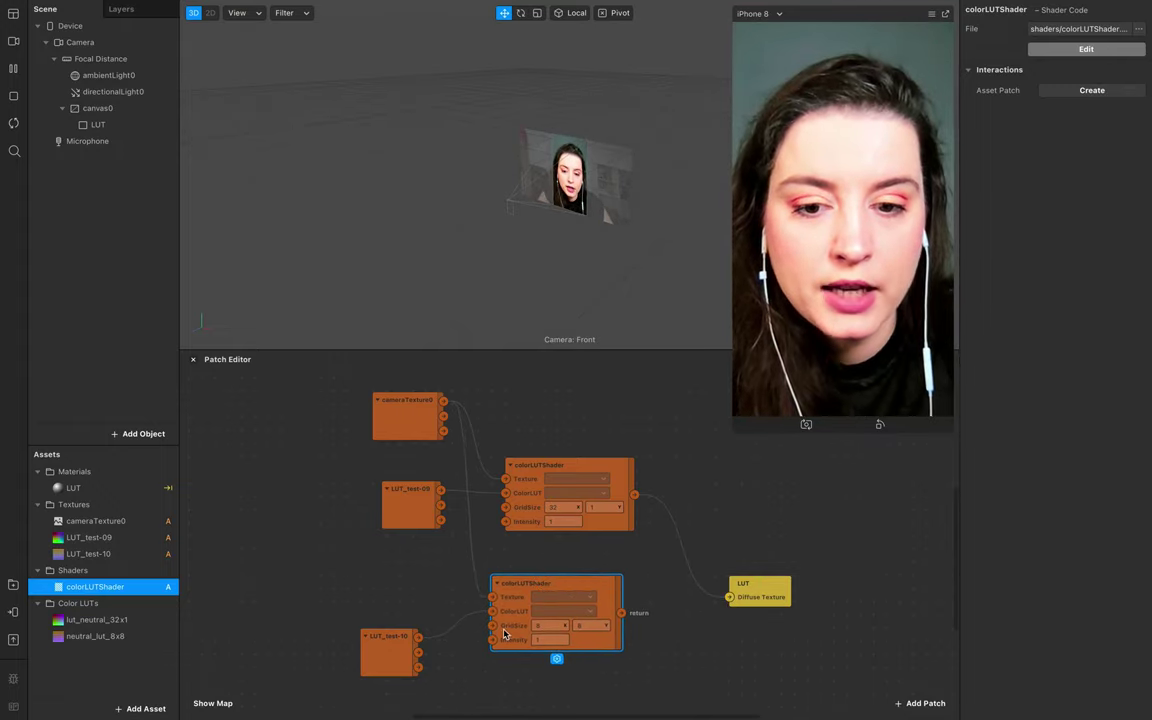
# Compare the LUT_test-10 and LUT_test-09 texture properties in the Inspector.
pyautogui.click(390, 655)
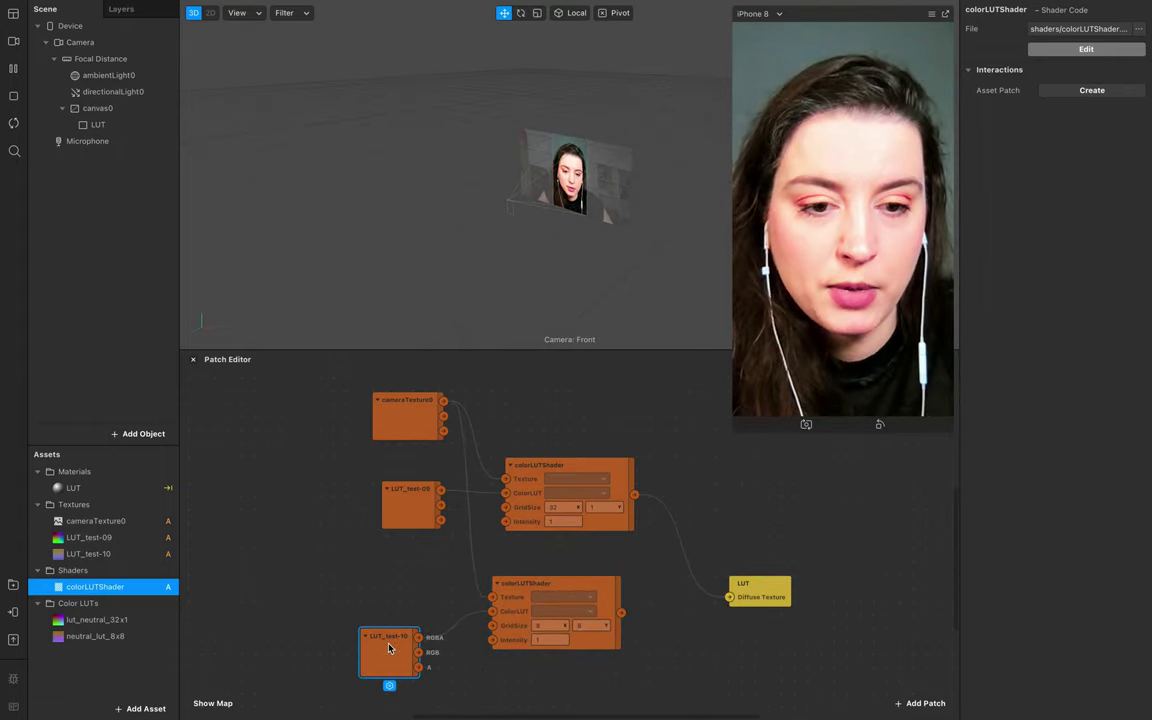
pyautogui.click(105, 554)
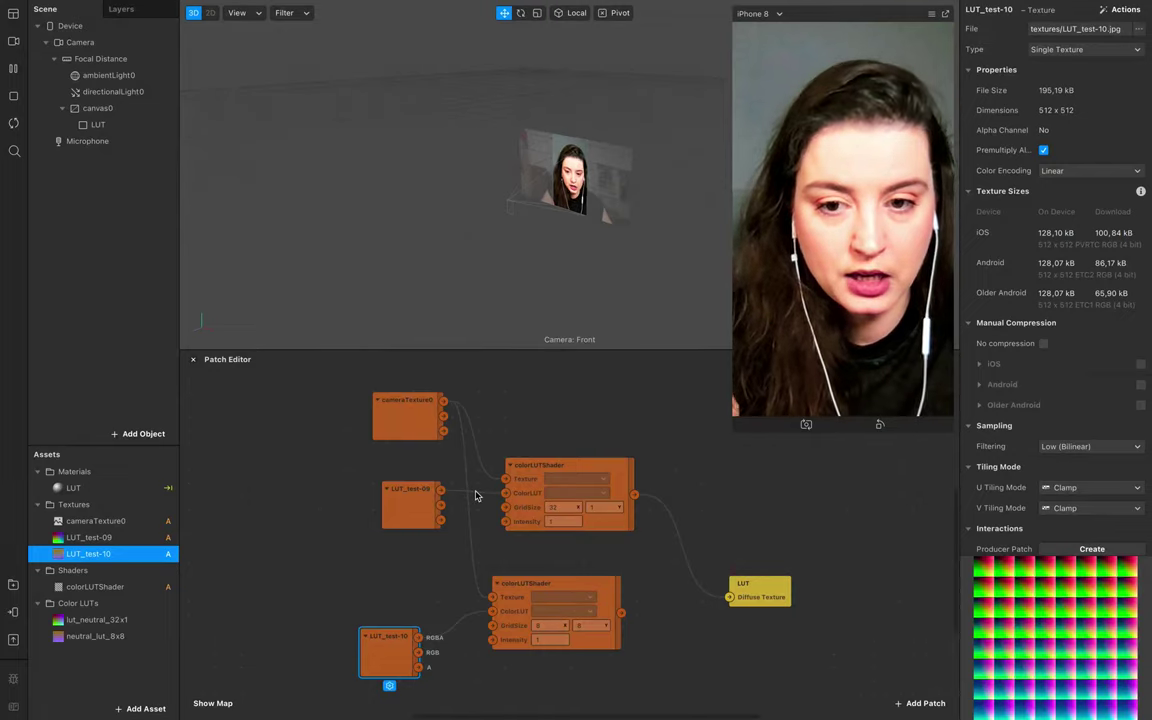
pyautogui.click(89, 537)
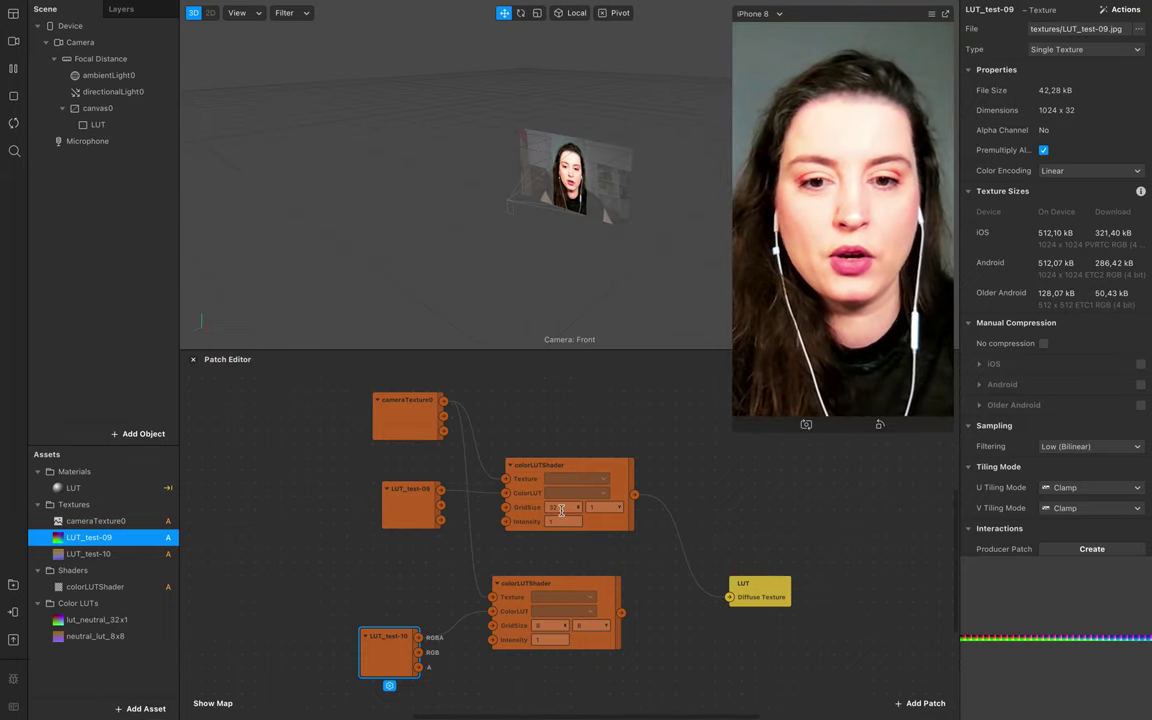
pyautogui.click(605, 505)
# Connect the LUT_test-10 shader's output to LUT Diffuse Texture, then browse the AR Library's Color LUTs.
pyautogui.click(689, 638)
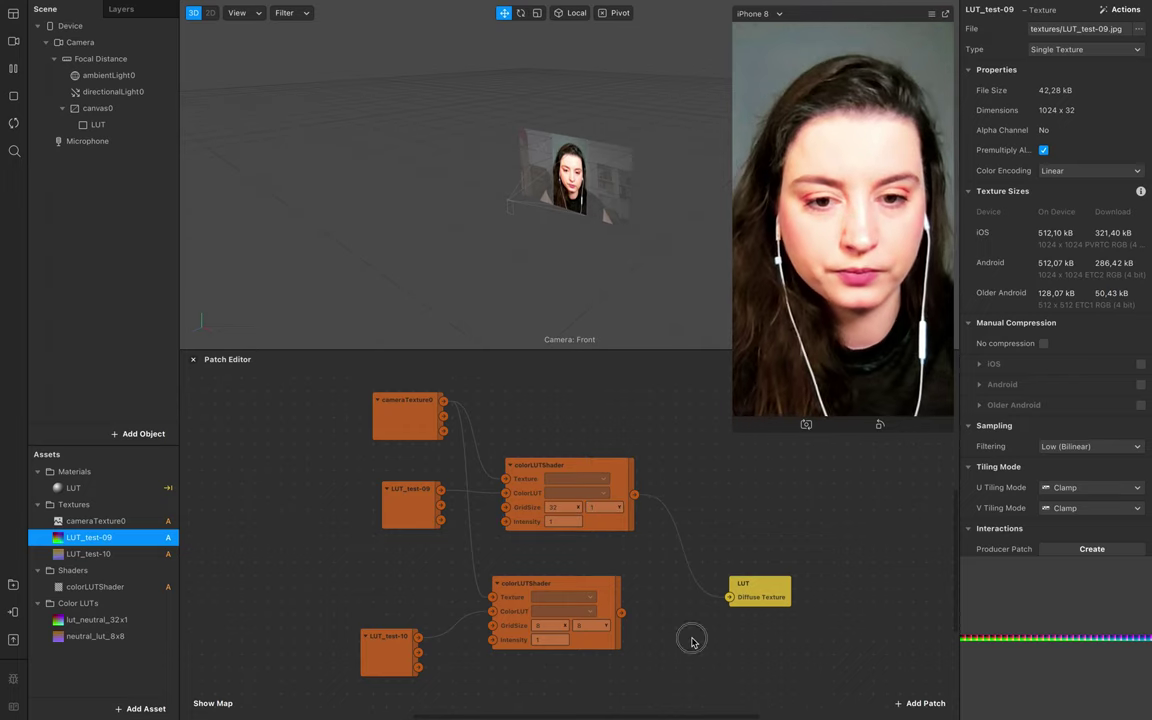
pyautogui.moveTo(621, 612); pyautogui.dragTo(729, 597)
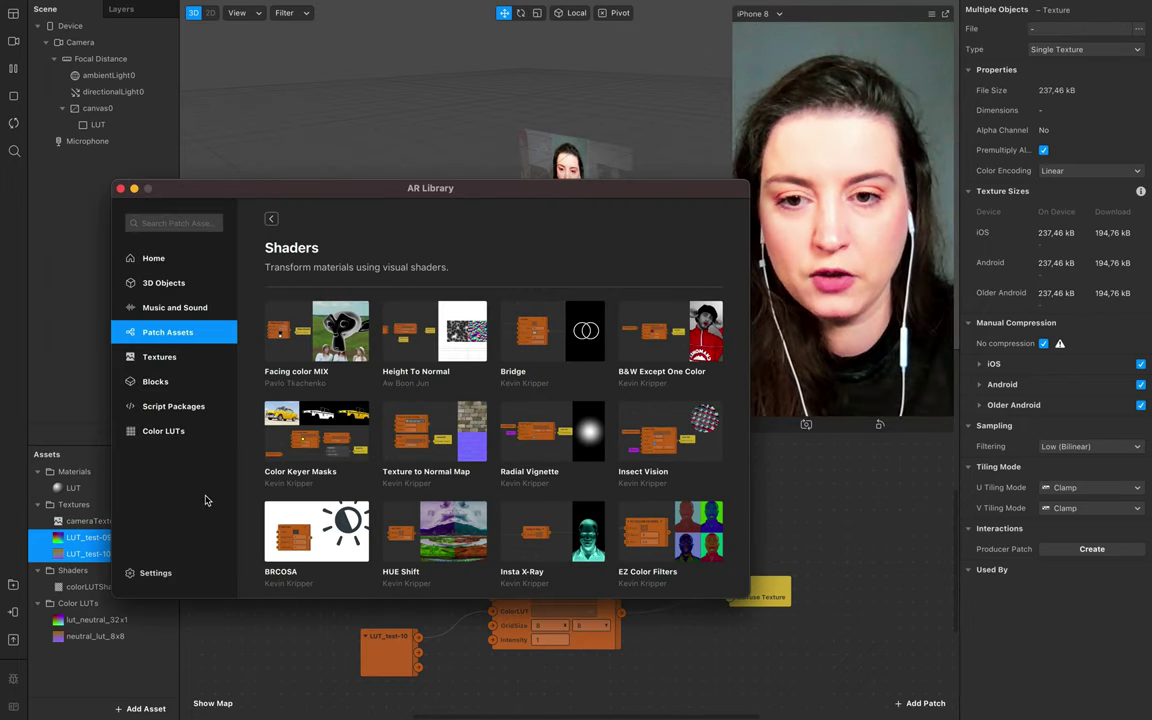
pyautogui.click(513, 637)
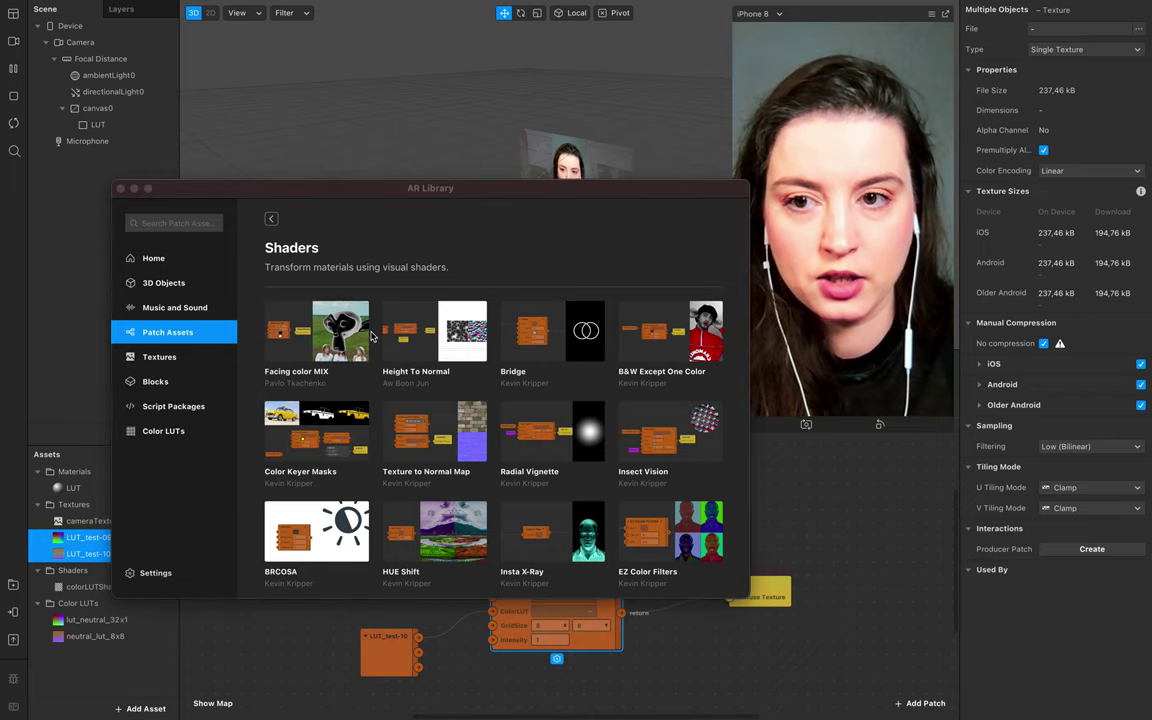
pyautogui.click(165, 431)
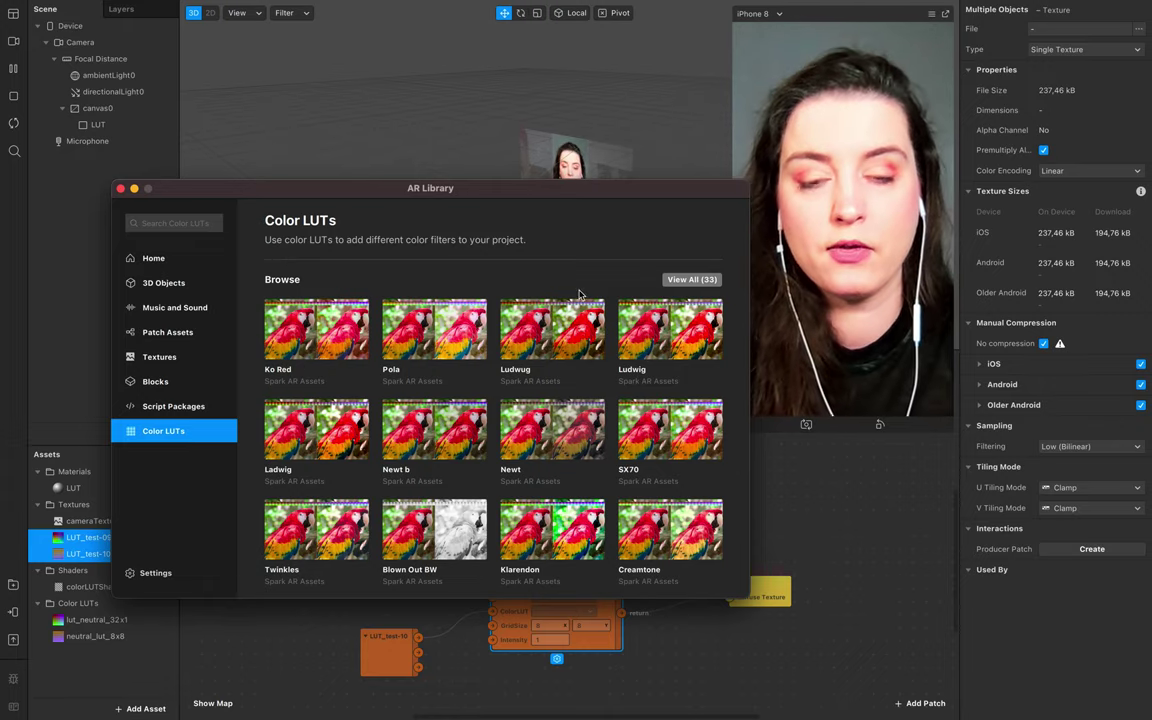
pyautogui.click(120, 189)
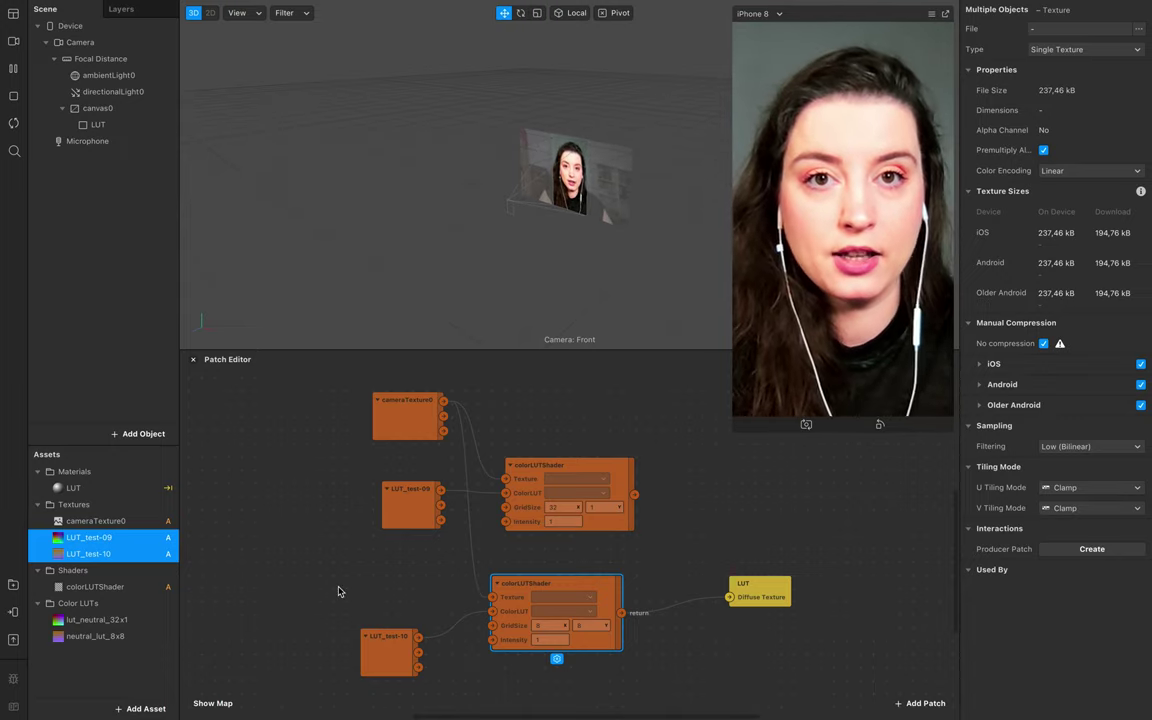
# Delete the LUT_test-10 and lower colorLUTShader patches, leaving the LUT_test-09 chain into the LUT material.
pyautogui.moveTo(335, 372); pyautogui.dragTo(550, 527)
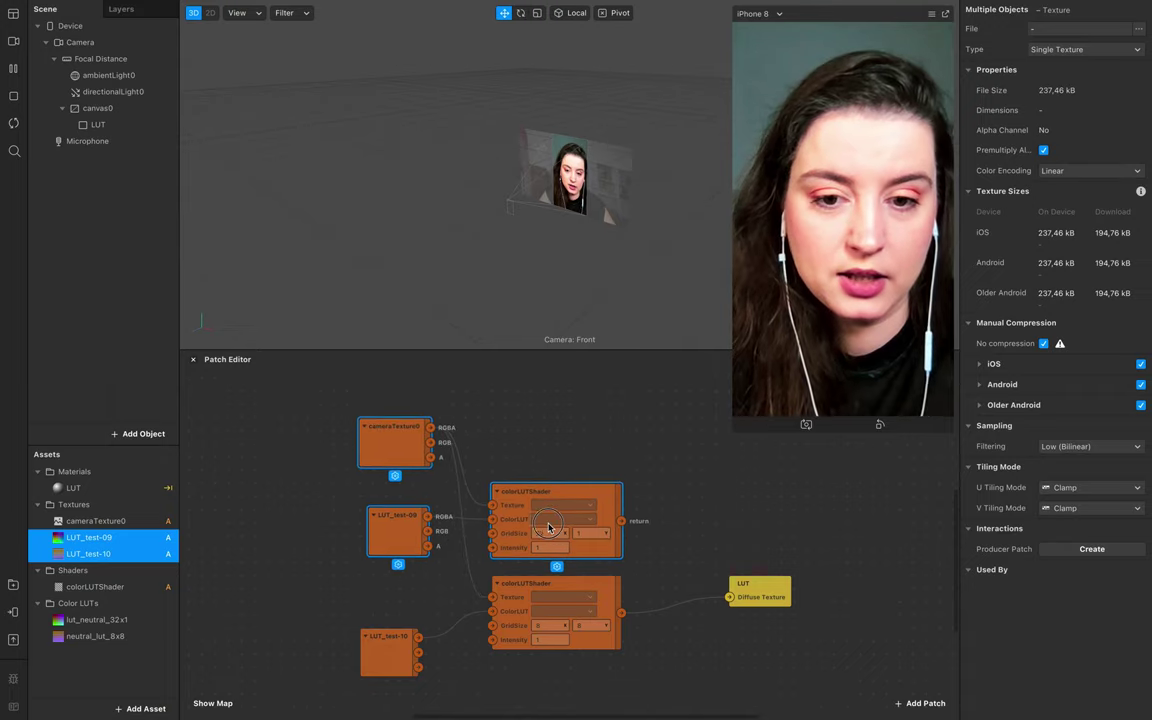
pyautogui.click(674, 510)
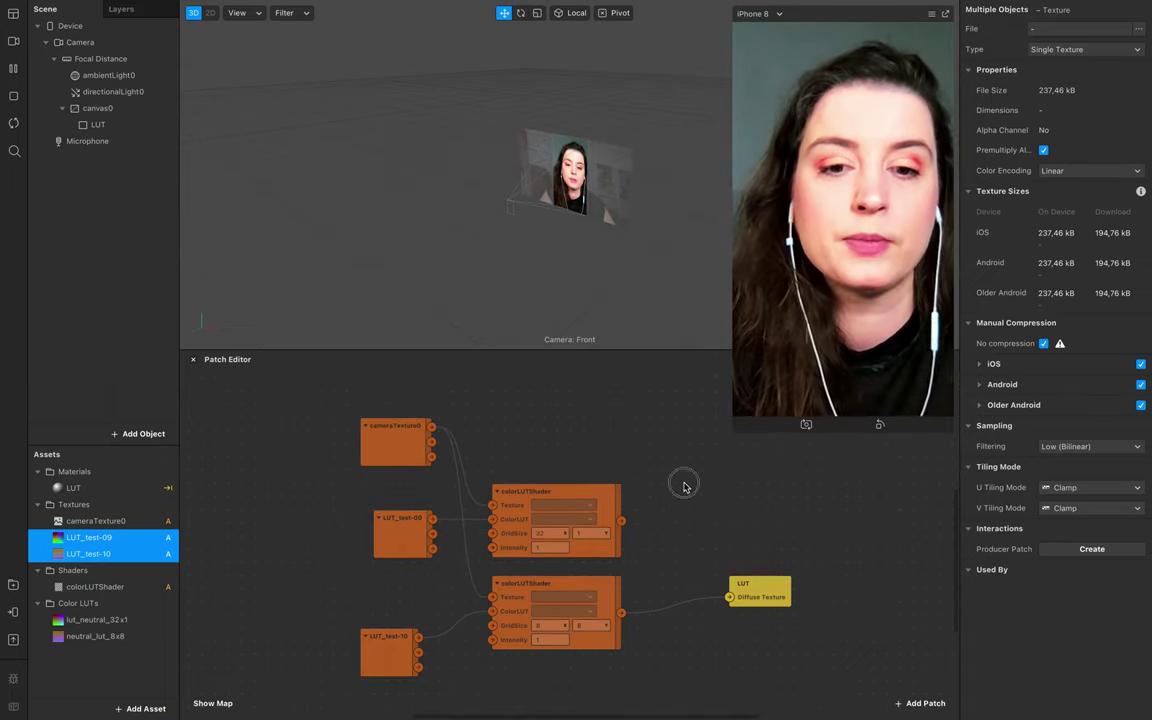
pyautogui.moveTo(590, 490); pyautogui.dragTo(589, 464)
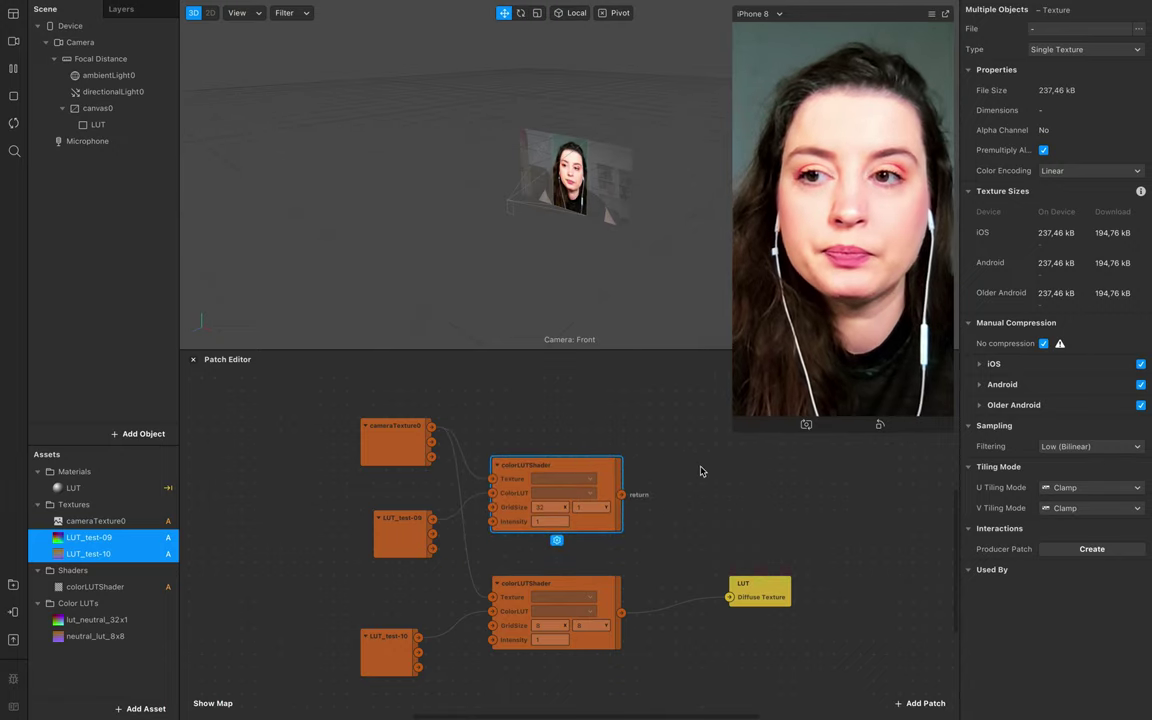
pyautogui.click(700, 471)
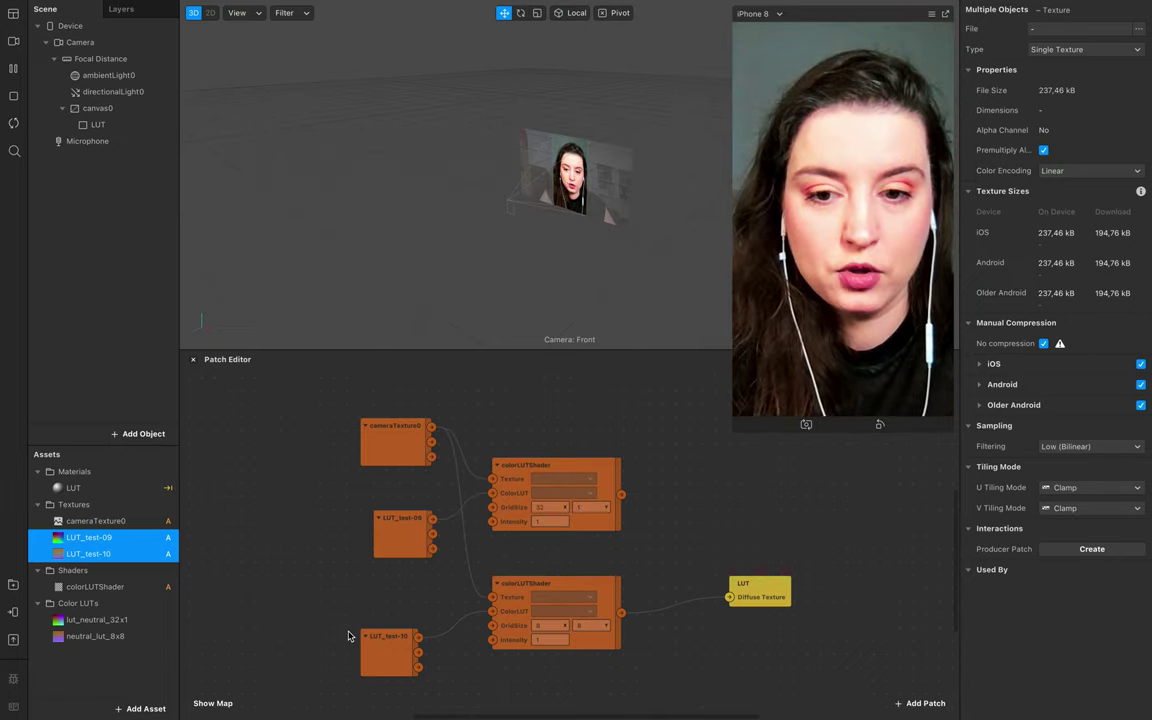
pyautogui.moveTo(348, 636); pyautogui.dragTo(771, 640)
pyautogui.press('Delete')
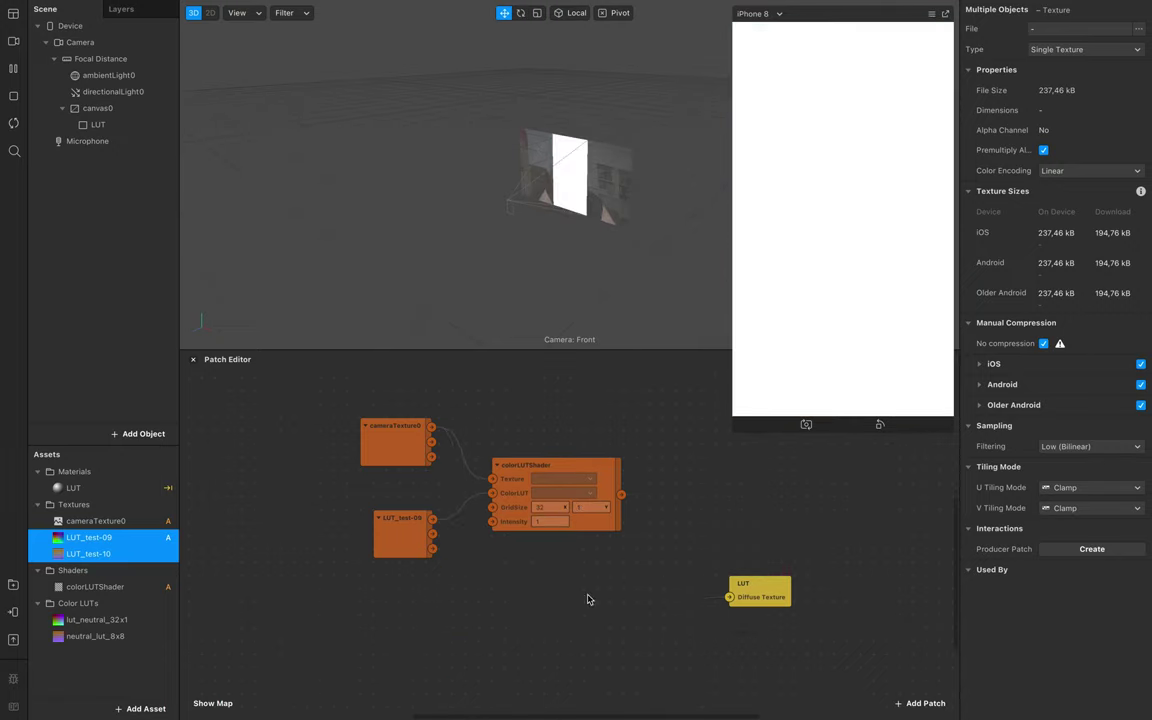
pyautogui.moveTo(733, 586); pyautogui.dragTo(711, 497)
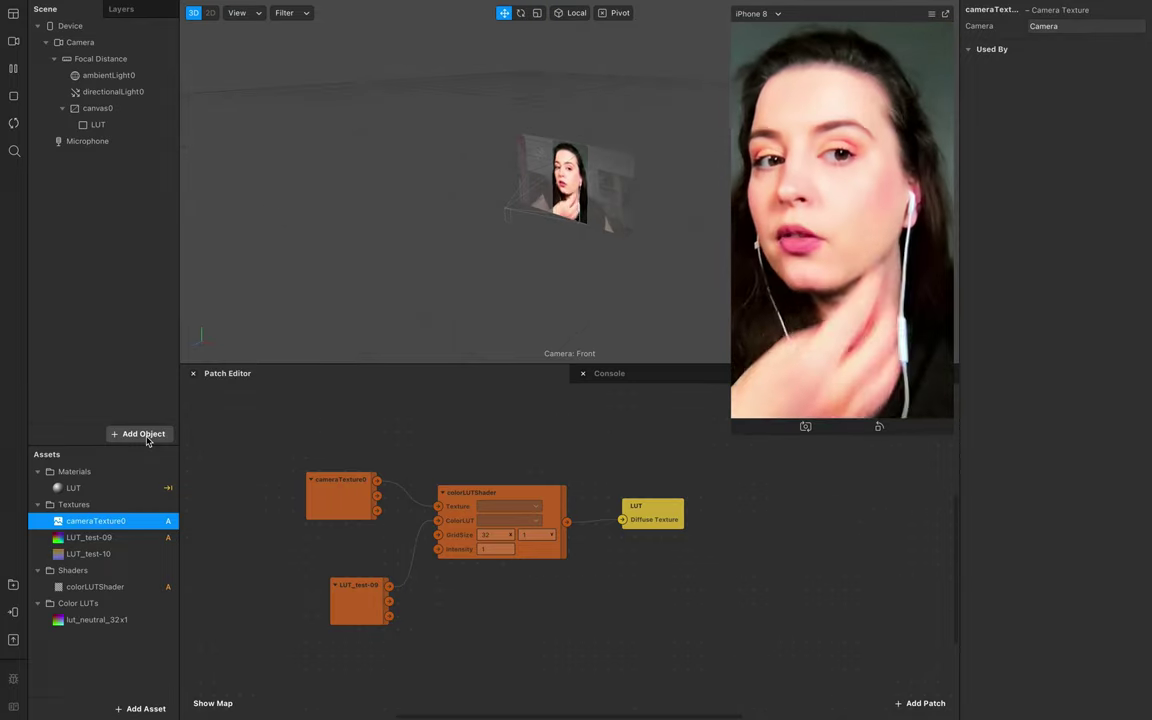
# Add a face tracker with a face mesh and rename the mesh Retouching.
pyautogui.click(143, 434)
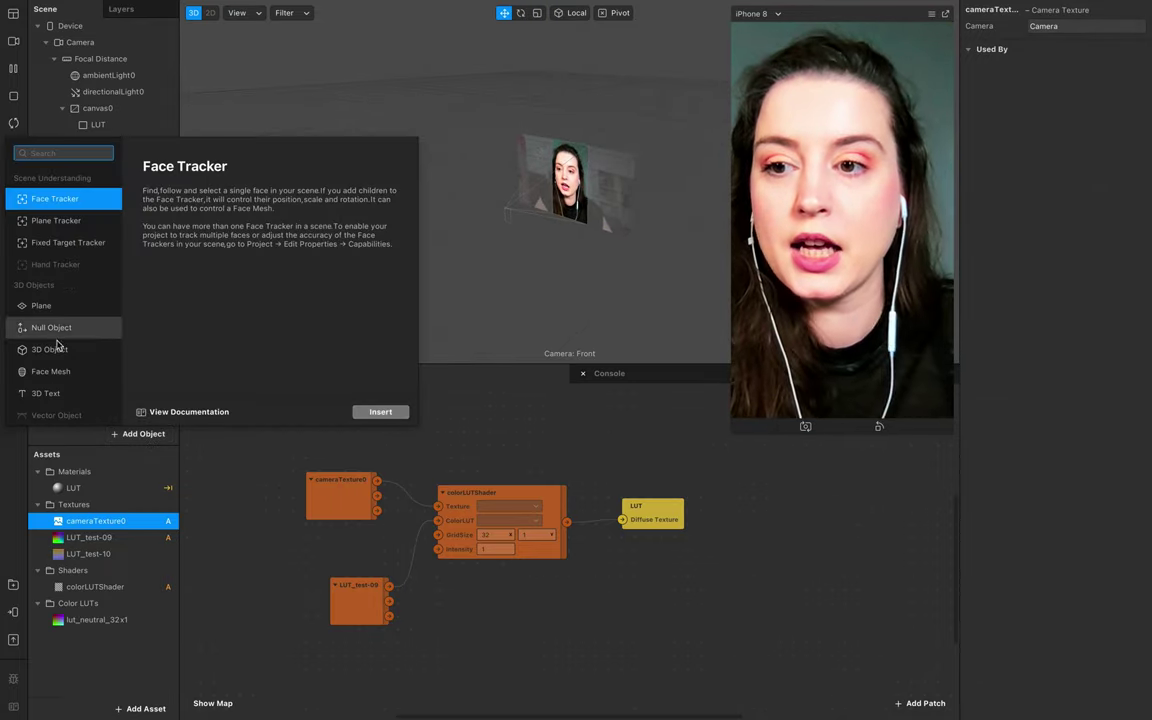
pyautogui.click(57, 370)
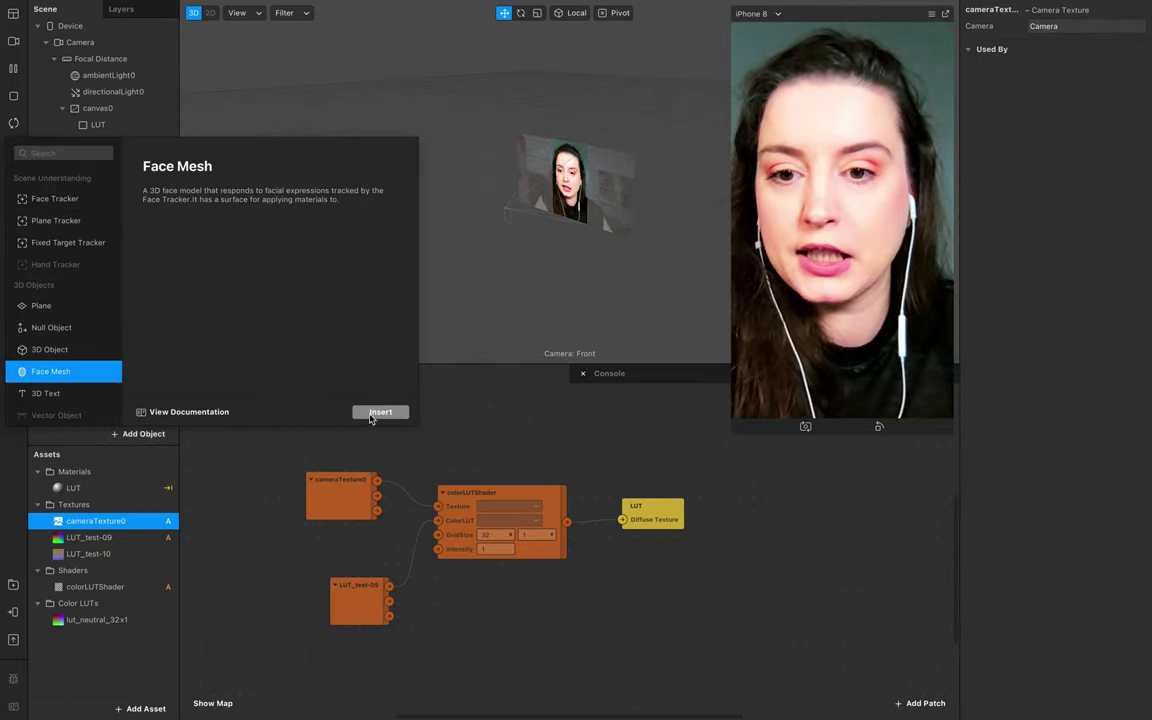
pyautogui.click(372, 411)
pyautogui.click(105, 174)
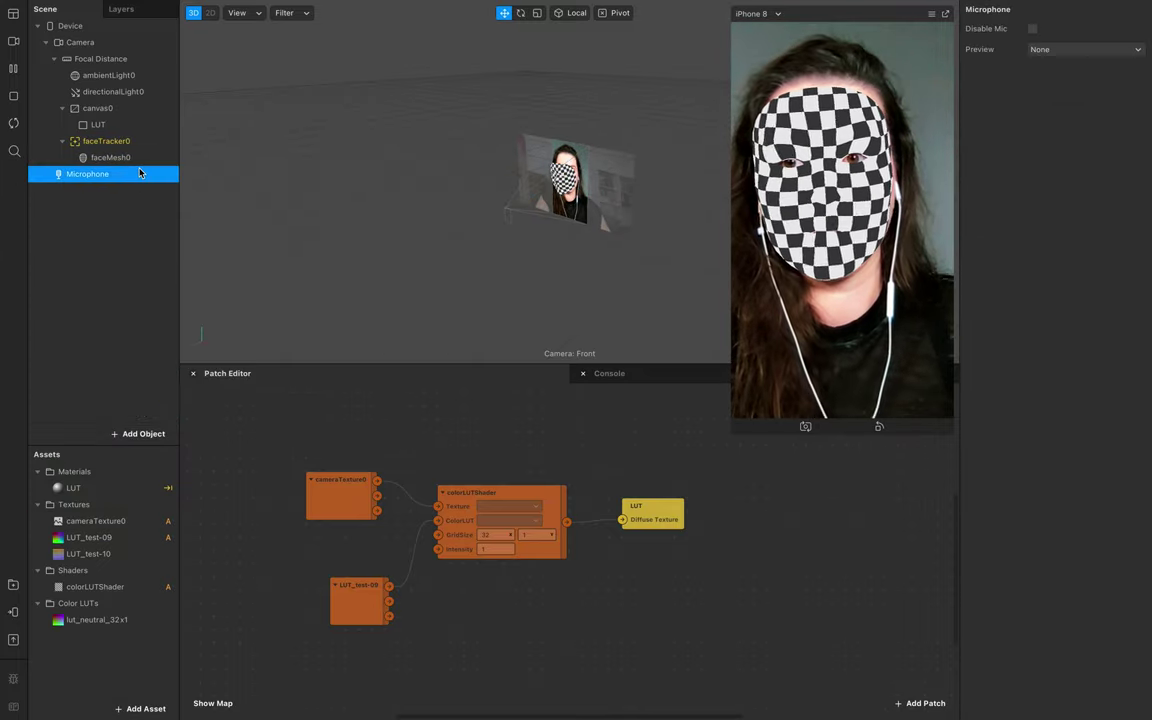
pyautogui.doubleClick(135, 158)
pyautogui.write('Retop')
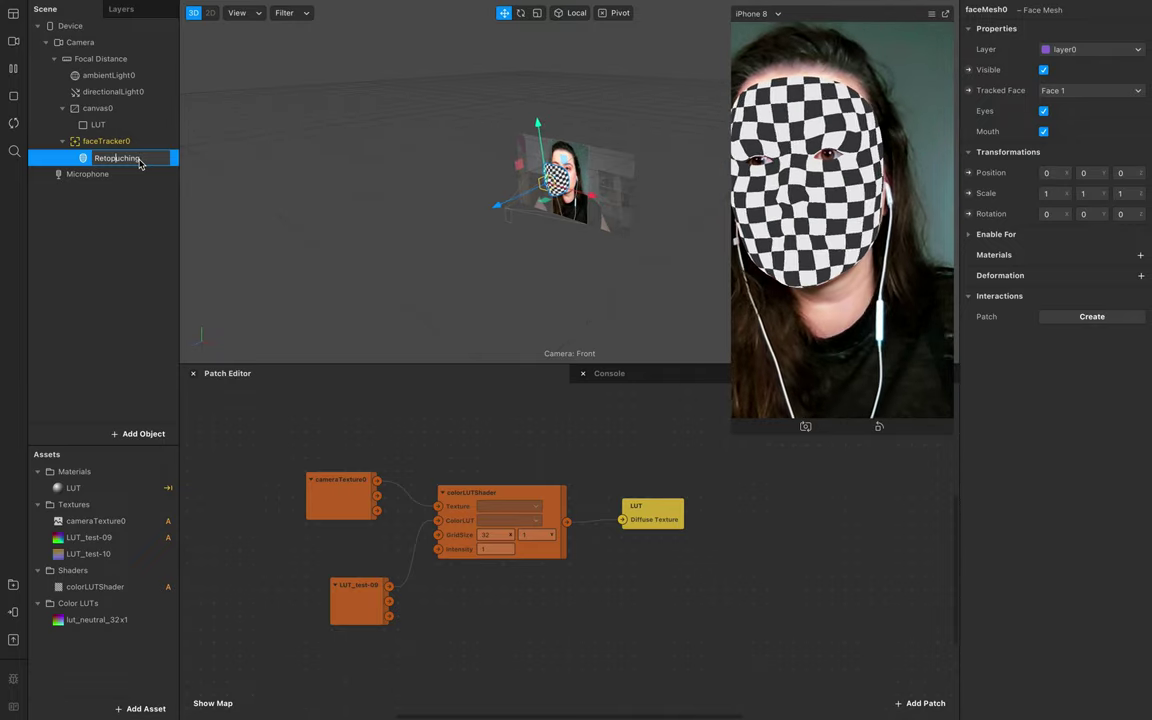
pyautogui.press('BackSpace')
pyautogui.doubleClick(138, 160)
pyautogui.hotkey('ctrl', 'c')
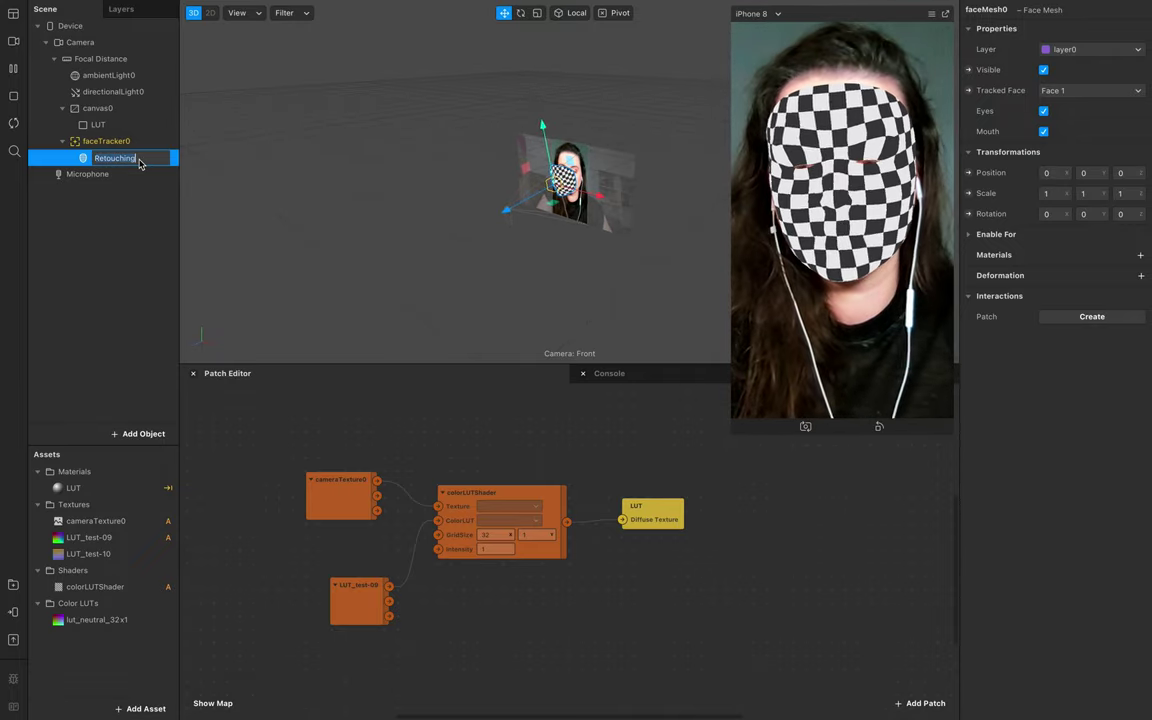
pyautogui.press('Return')
# Create a new material for the mesh and rename it Retouching.
pyautogui.click(1140, 255)
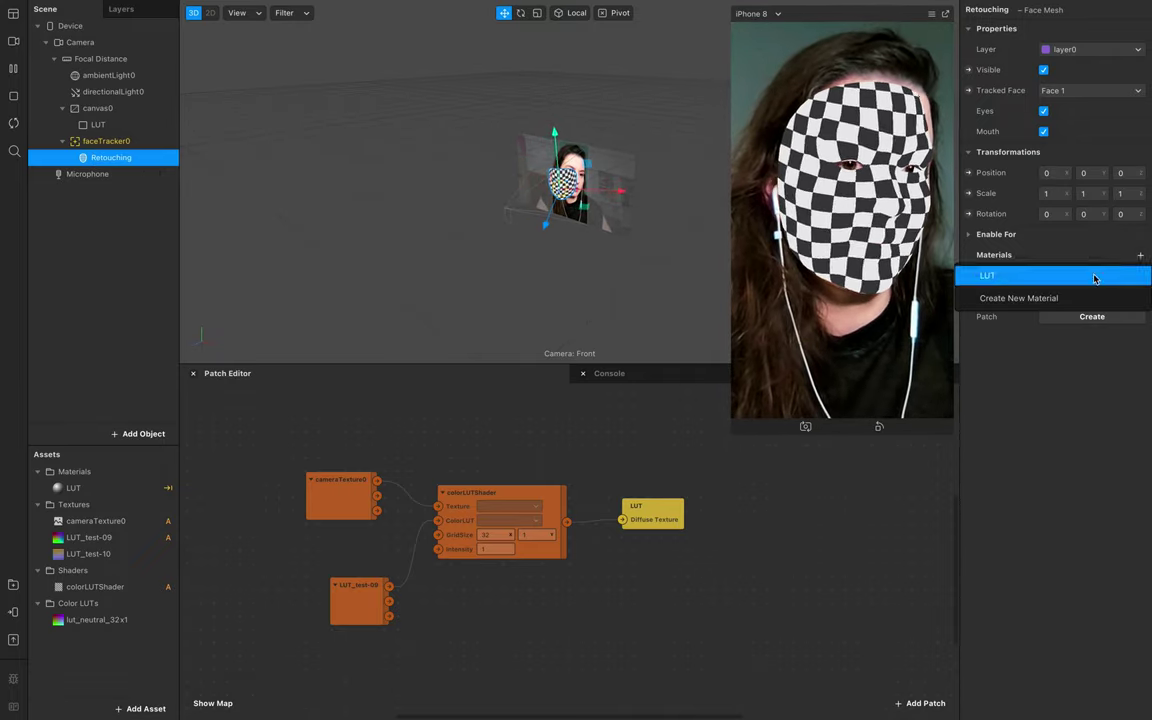
pyautogui.click(1090, 298)
pyautogui.click(100, 487)
pyautogui.click(114, 505)
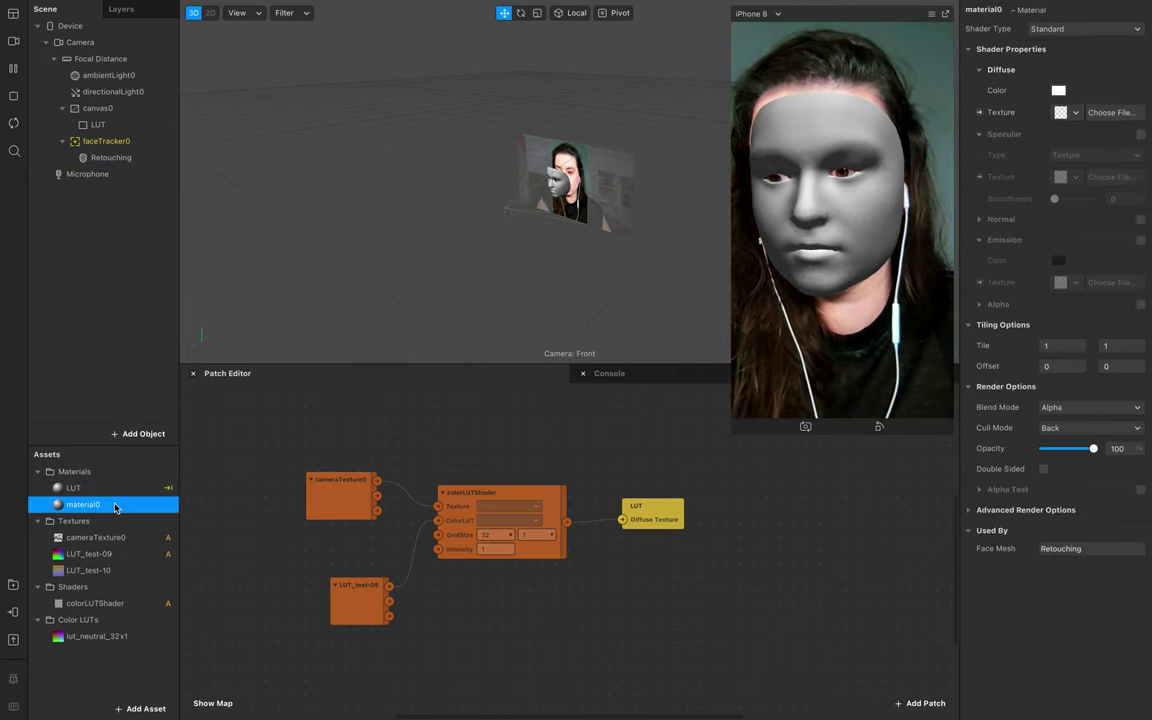
pyautogui.doubleClick(114, 505)
pyautogui.hotkey('ctrl', 'v')
pyautogui.click(130, 538)
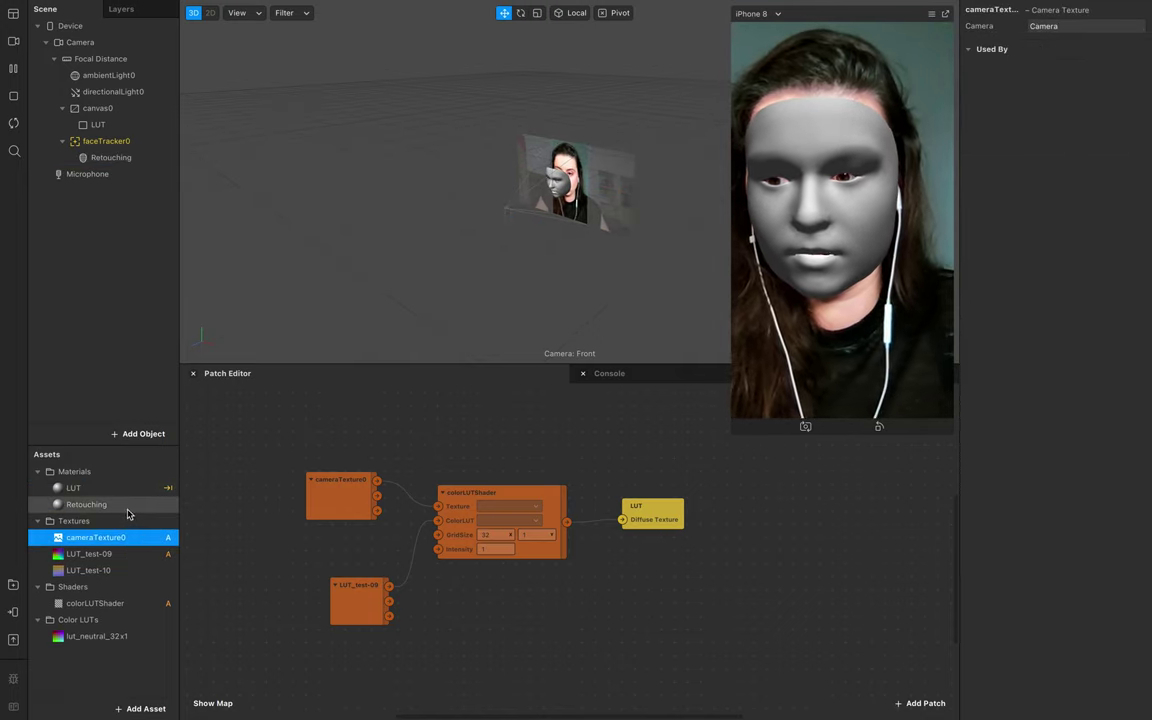
pyautogui.click(120, 505)
pyautogui.click(1065, 28)
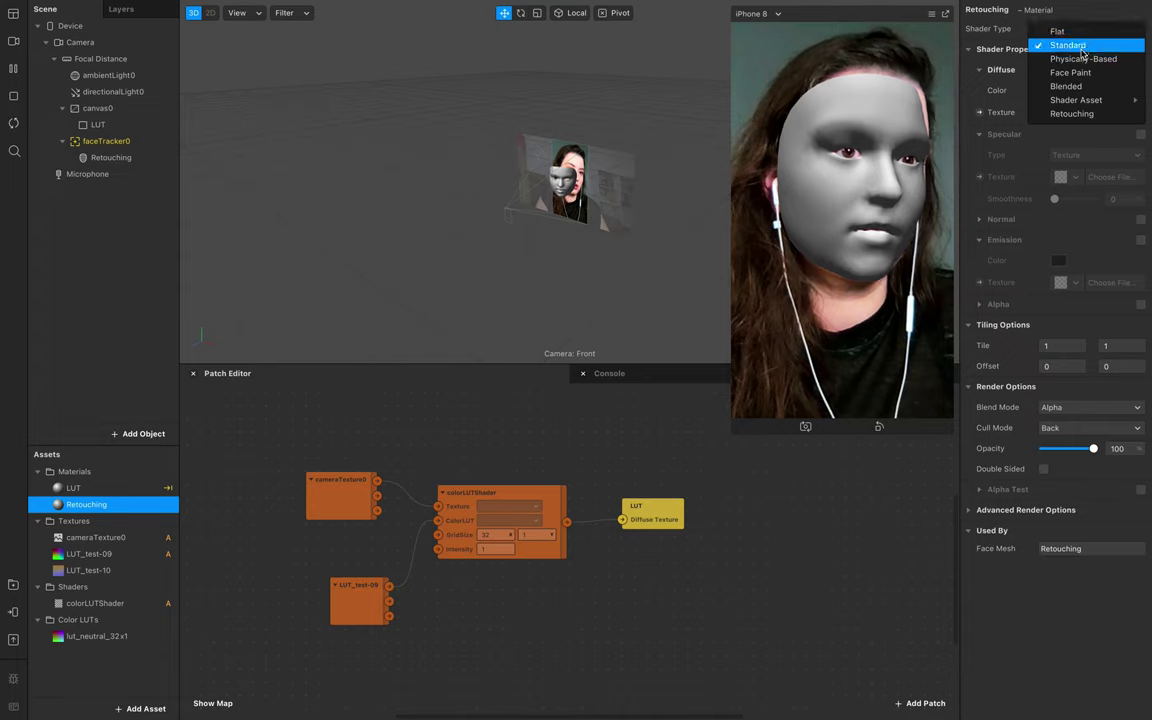
# Set the Retouching material's shader type to Retouching for 50% skin smoothing.
pyautogui.click(1080, 116)
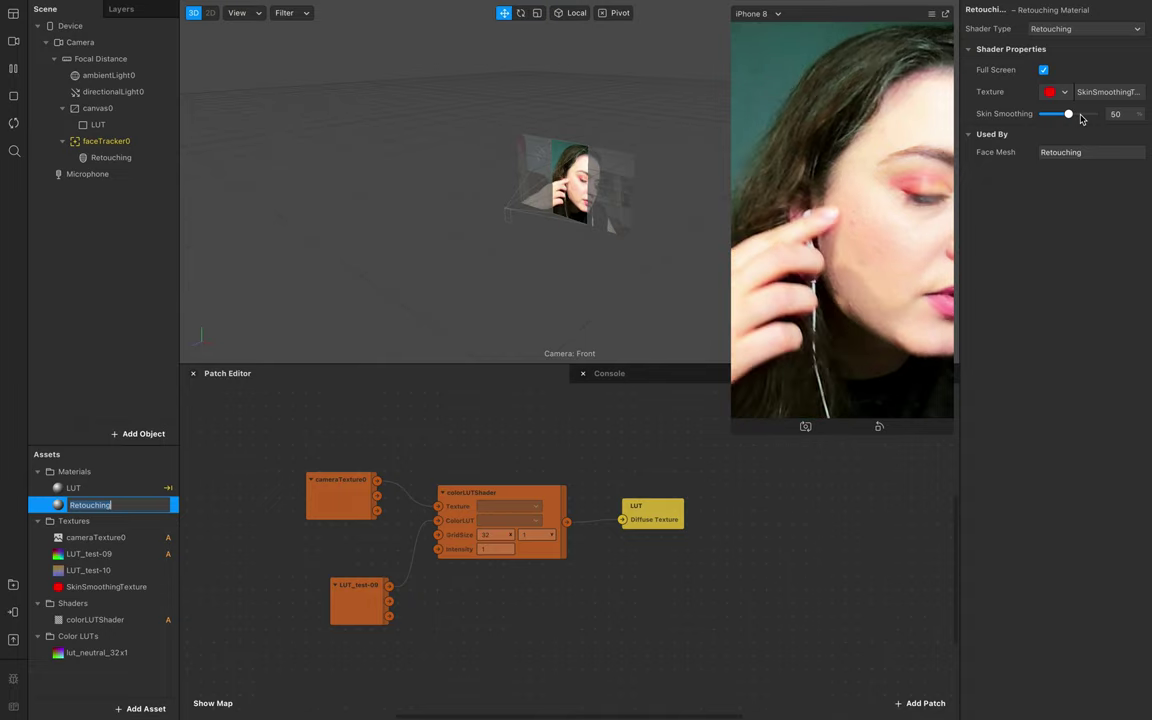
pyautogui.click(130, 141)
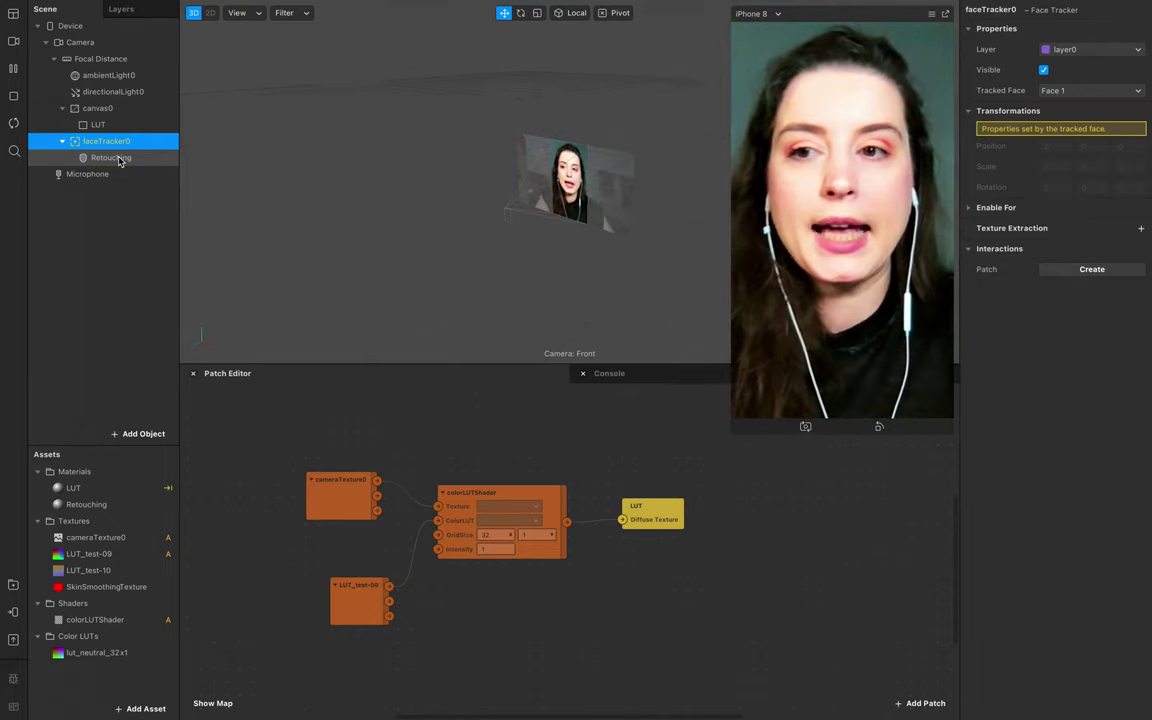
# Insert another face mesh, place it under faceTracker0, and rename it LUT_mesh.
pyautogui.doubleClick(114, 158)
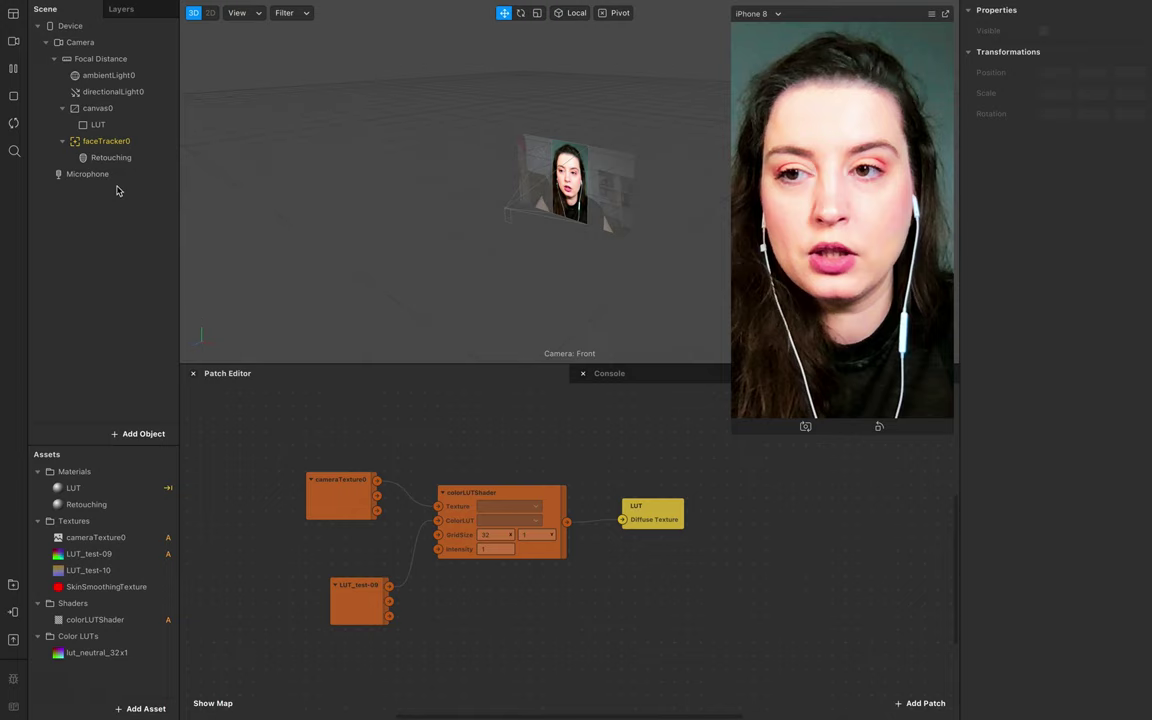
pyautogui.click(117, 145)
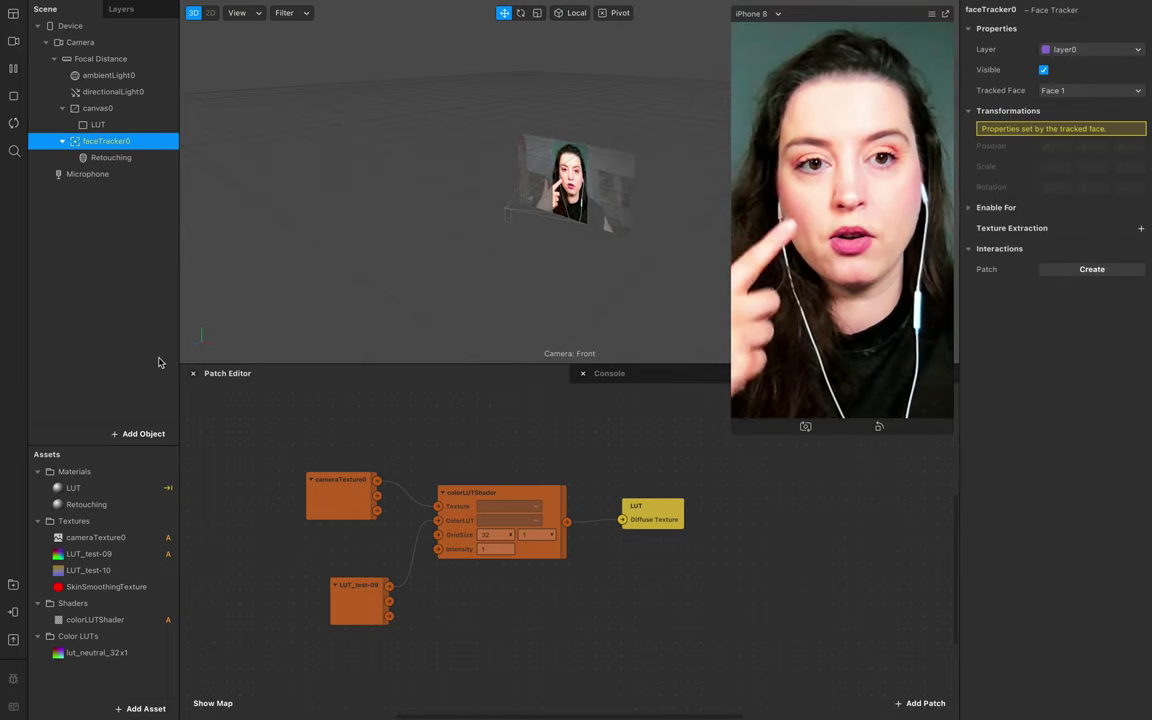
pyautogui.click(145, 433)
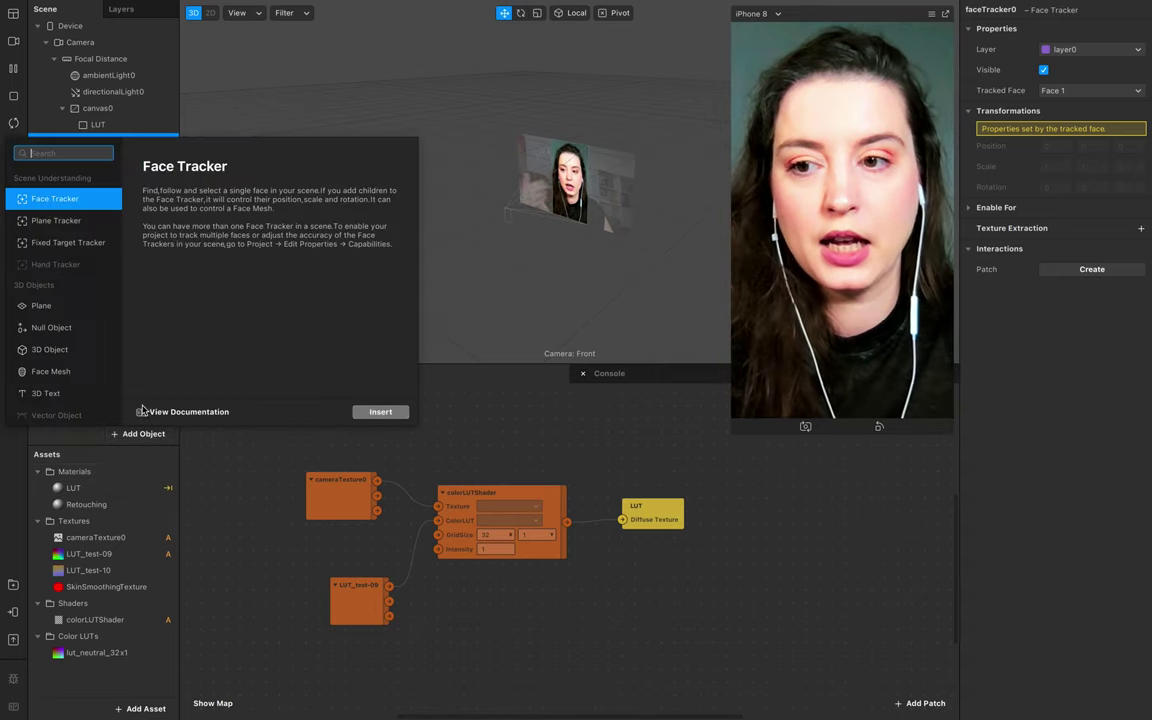
pyautogui.click(67, 373)
pyautogui.click(380, 411)
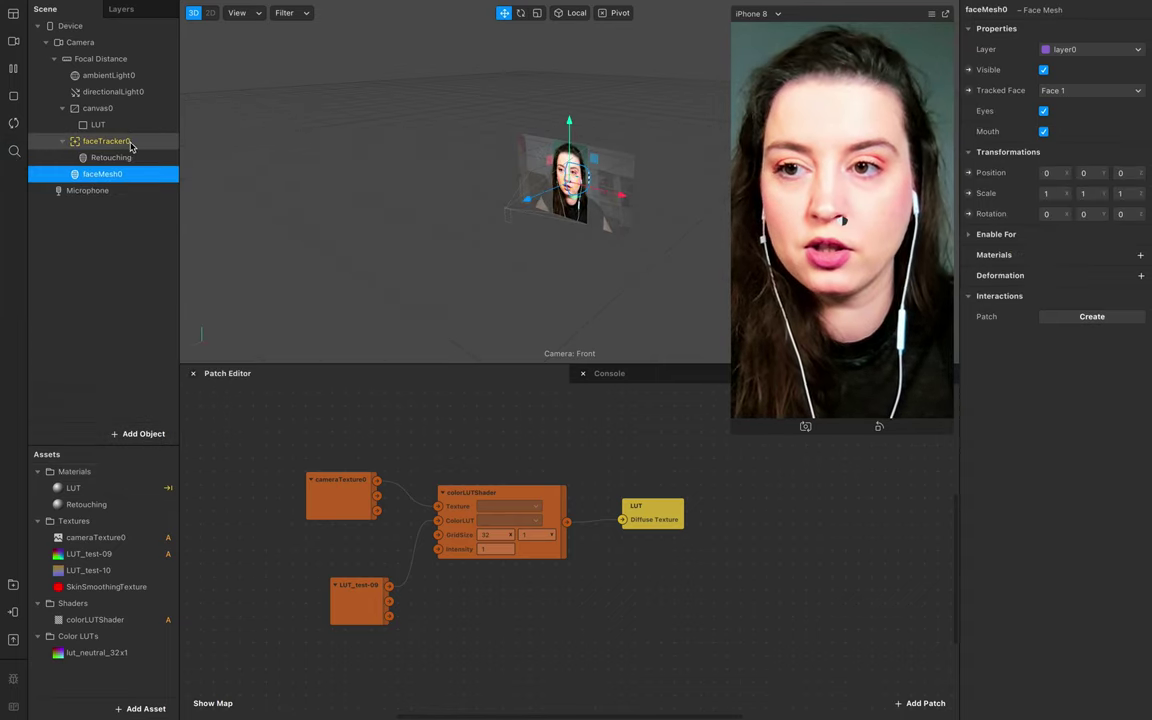
pyautogui.moveTo(102, 180)
pyautogui.mouseDown()
pyautogui.moveTo(99, 110)
pyautogui.moveTo(101, 132)
pyautogui.mouseUp()
pyautogui.click(111, 175)
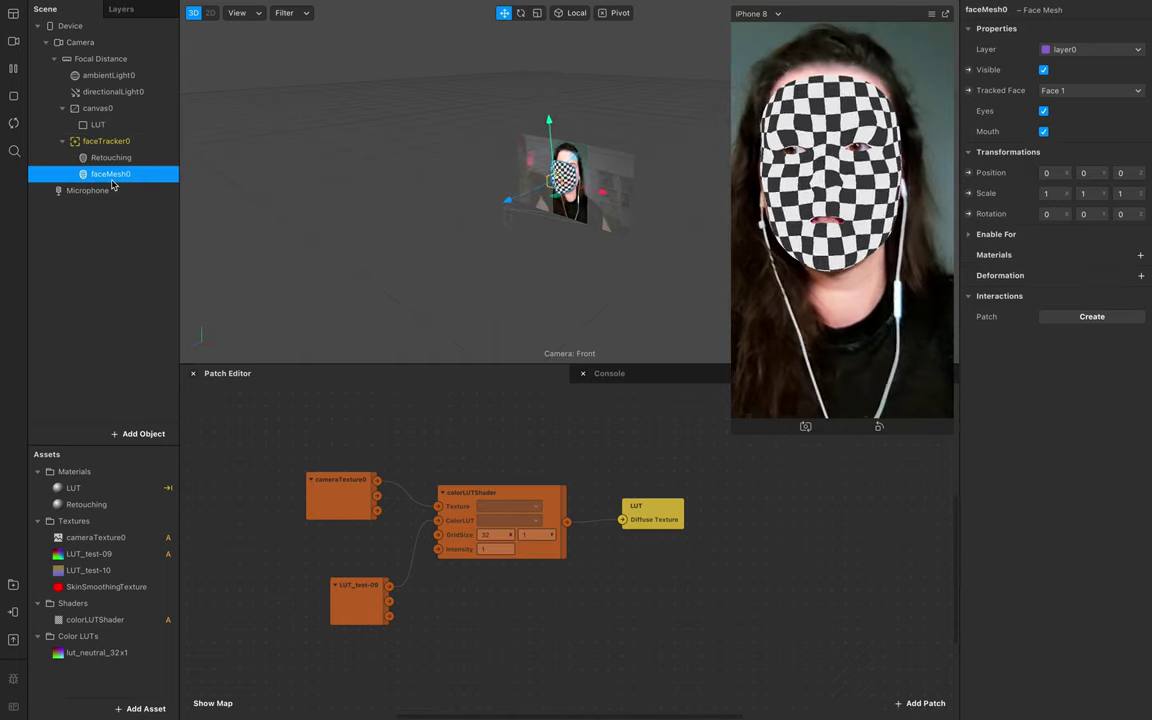
pyautogui.doubleClick(112, 178)
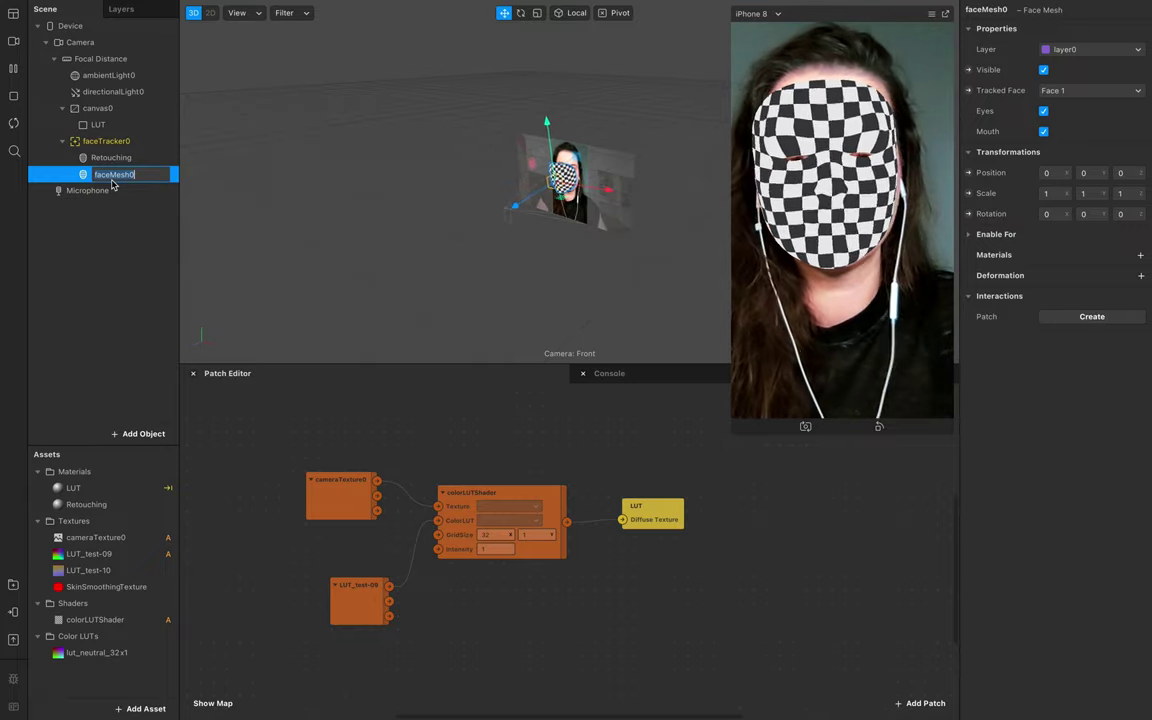
pyautogui.write('LUT_mesh')
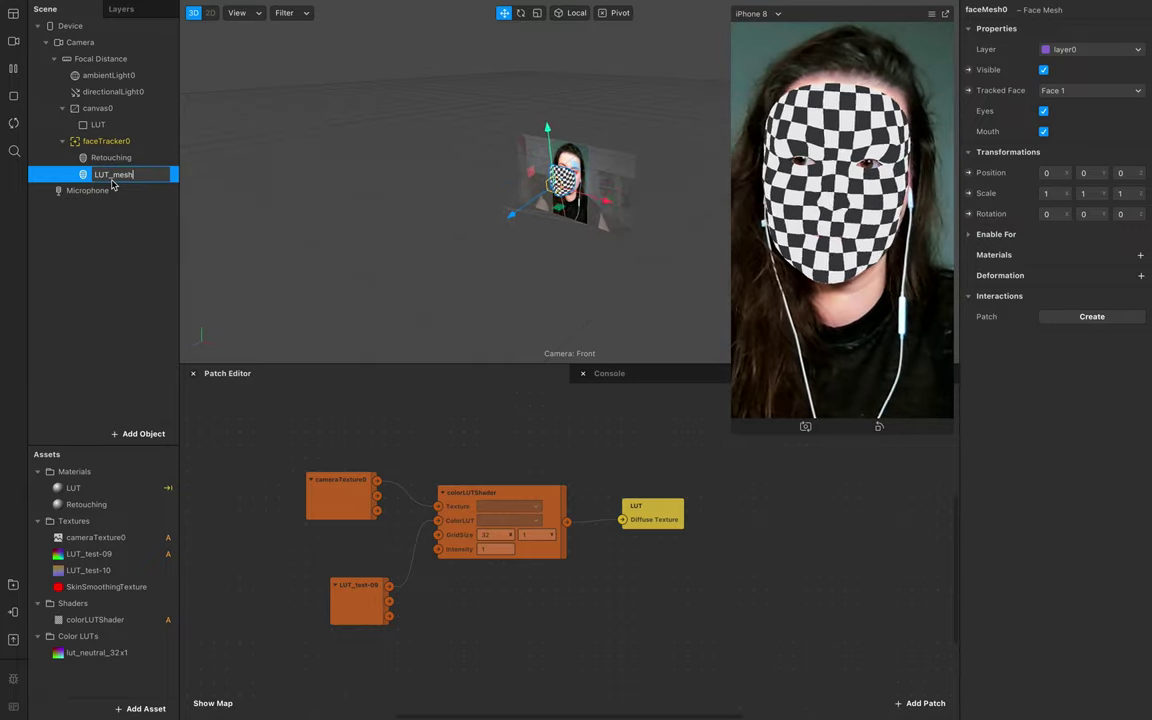
pyautogui.press('Return')
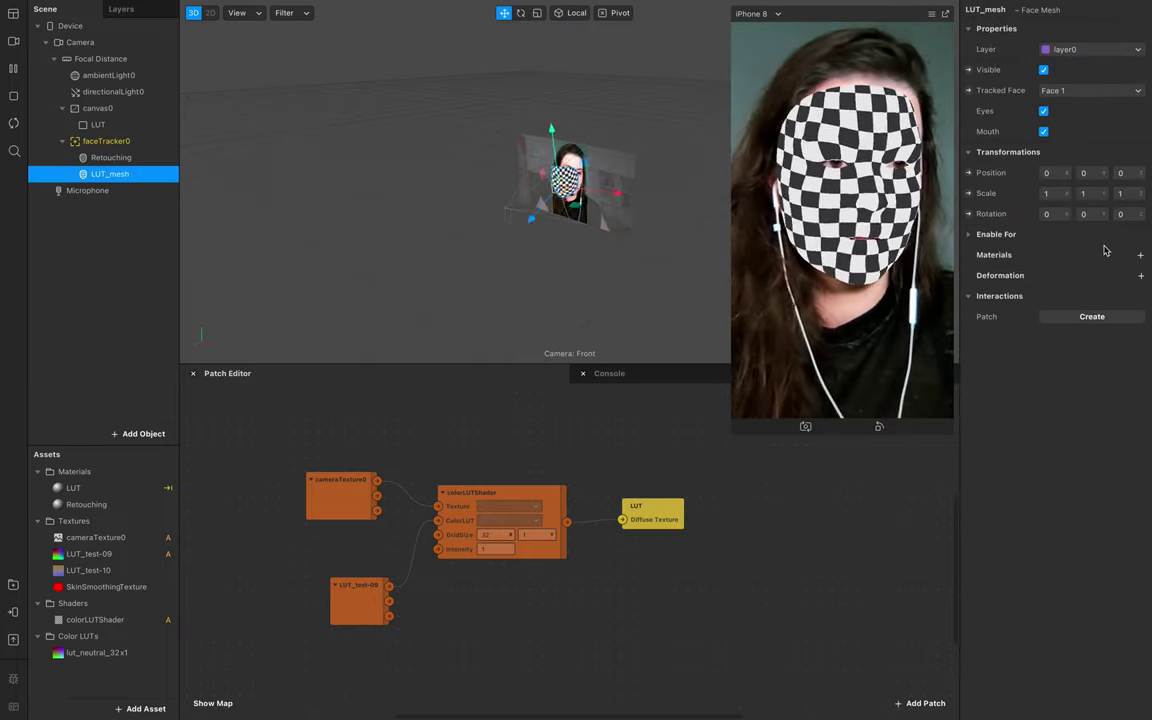
# Create a new material named LUT_mesh for the LUT_mesh face mesh and set its shader type to Flat.
pyautogui.click(1139, 255)
pyautogui.click(1036, 319)
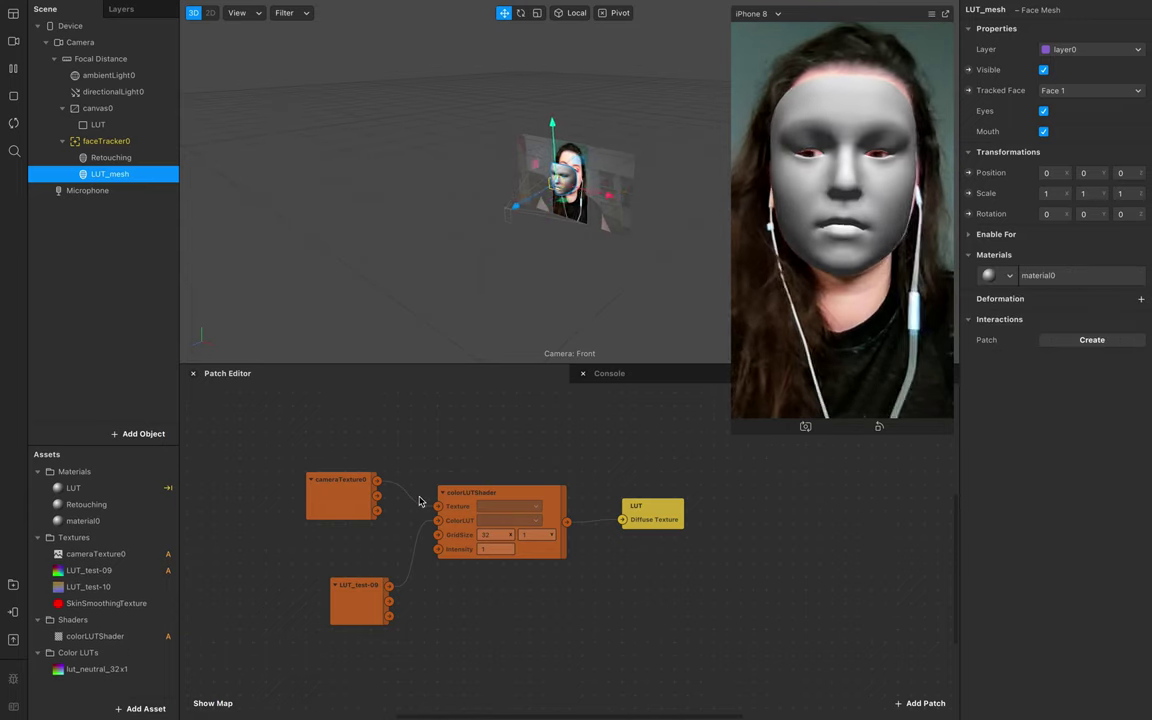
pyautogui.click(120, 527)
pyautogui.click(120, 527)
pyautogui.write('LU')
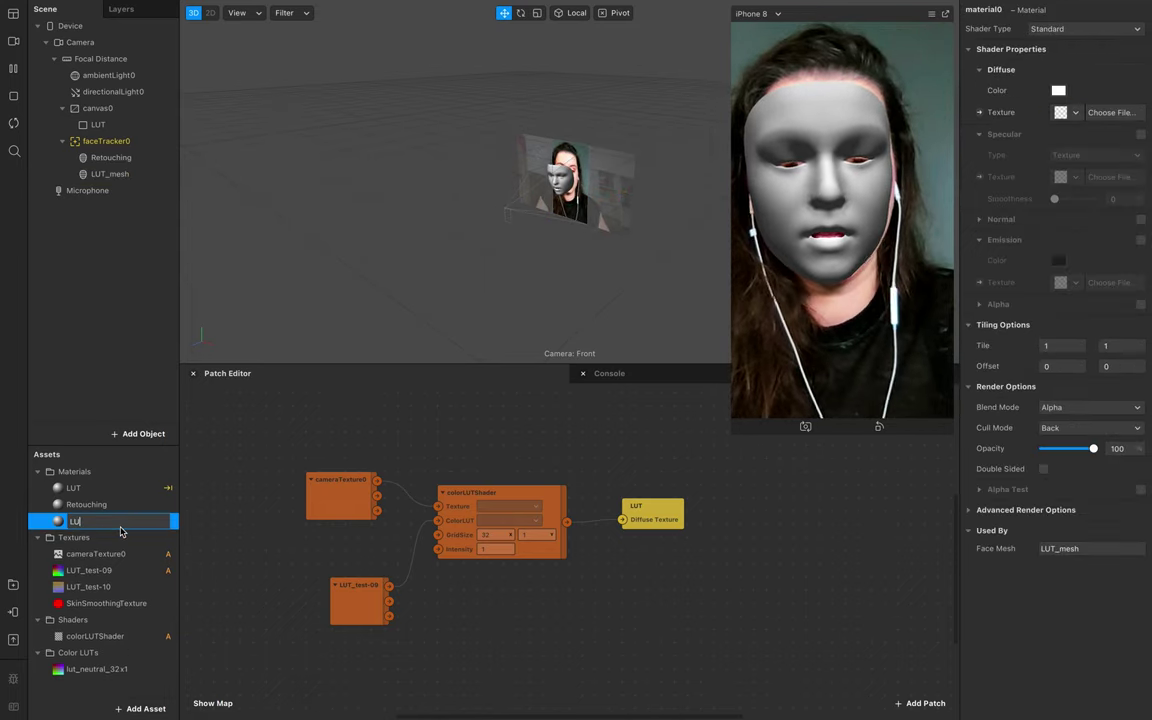
pyautogui.write('T_mesh')
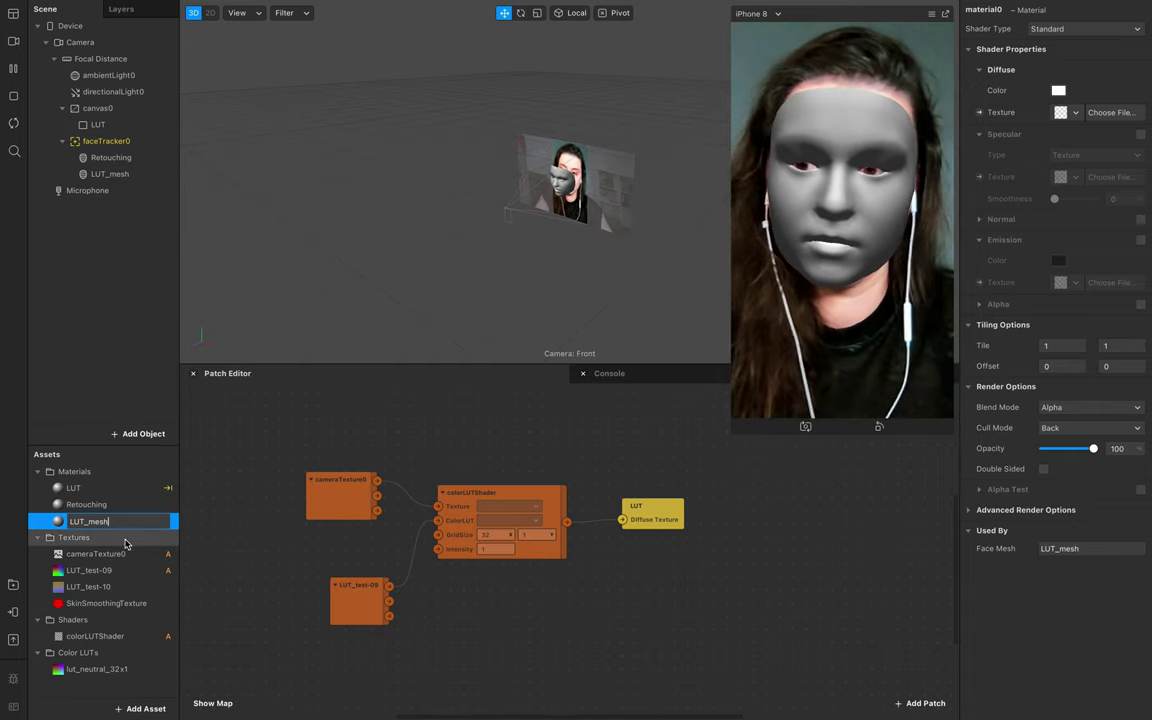
pyautogui.click(88, 570)
pyautogui.click(85, 521)
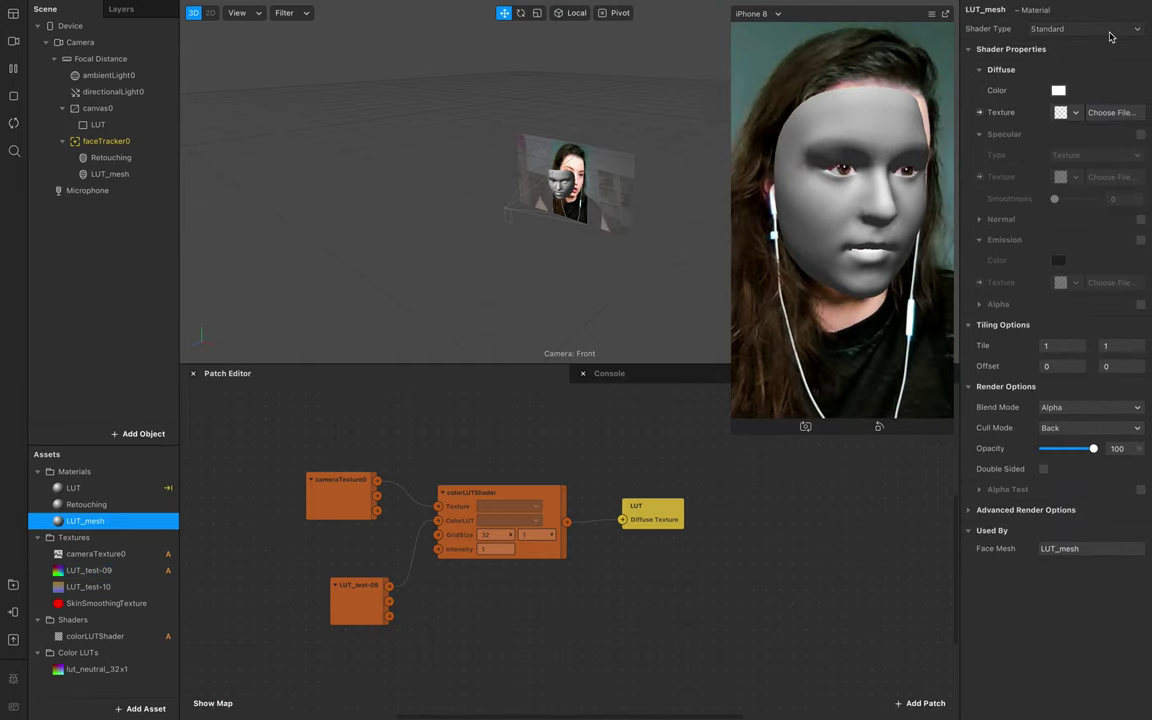
pyautogui.click(1075, 29)
pyautogui.click(1055, 27)
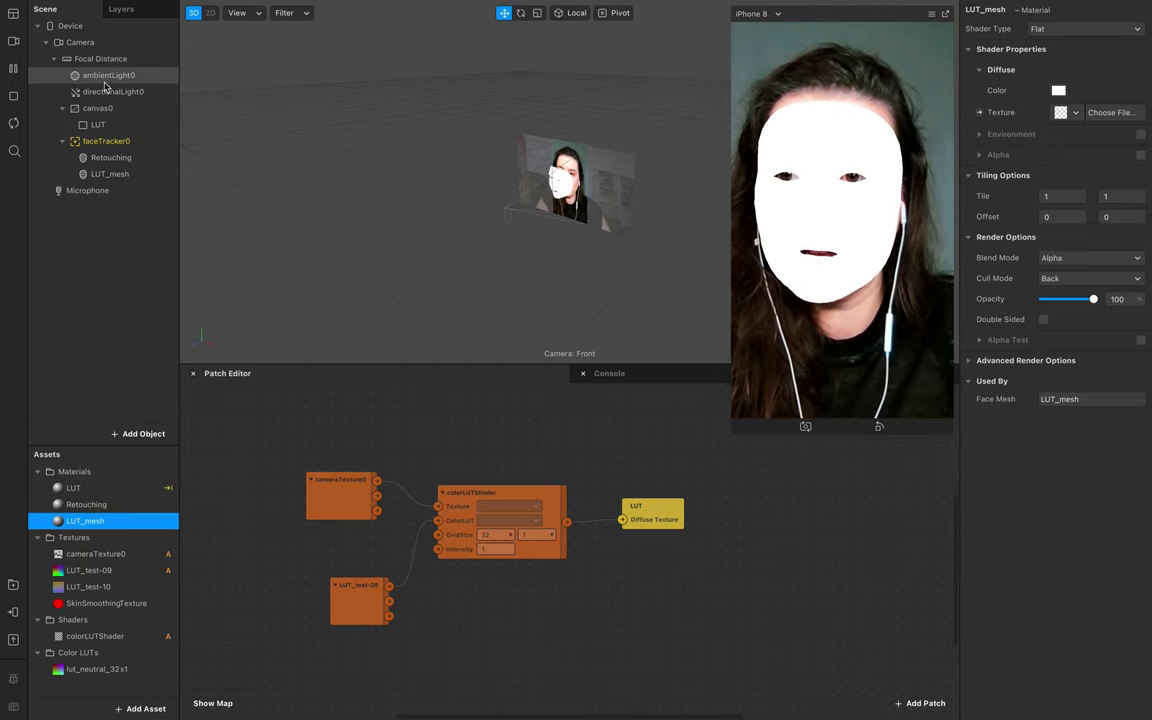
pyautogui.click(105, 141)
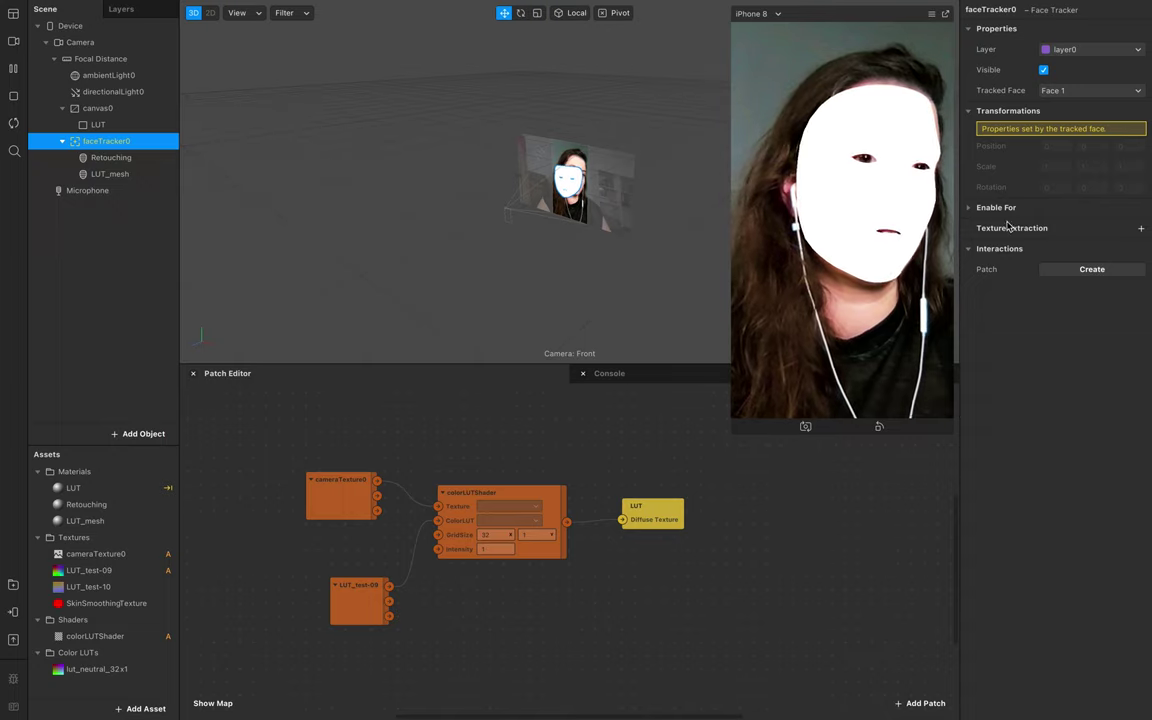
# Extract faceTracker0 as a texture and add it to the patch graph.
pyautogui.click(1141, 228)
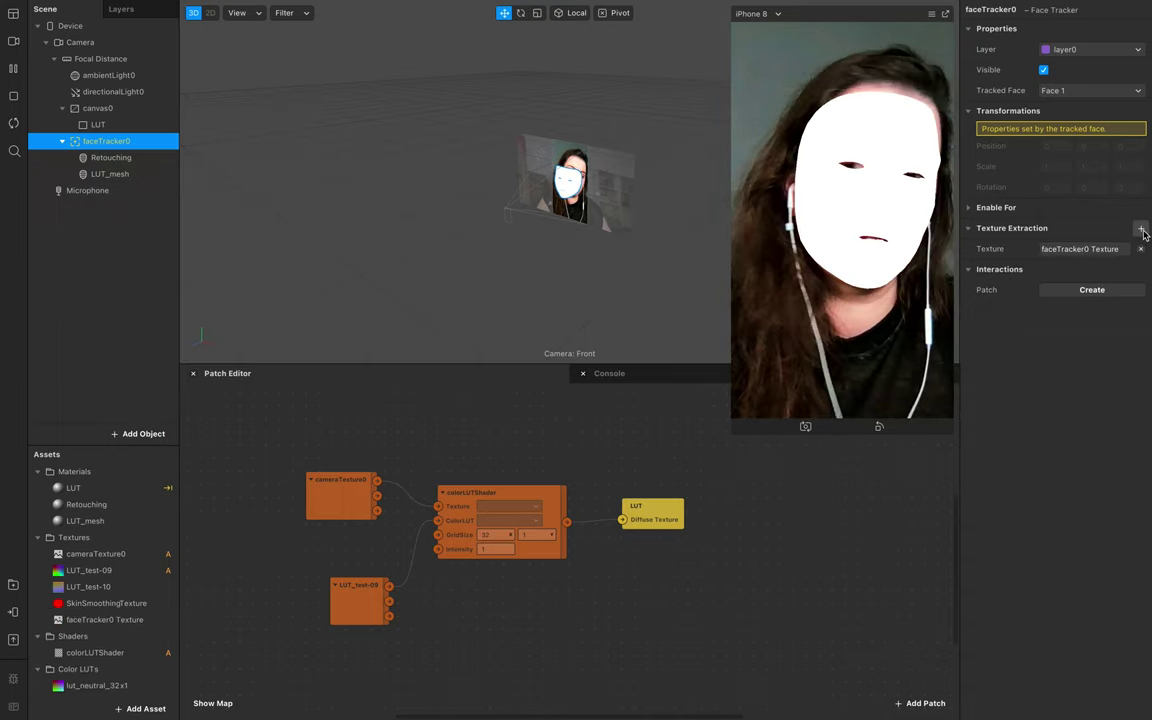
pyautogui.scroll(-5, 432, 648)
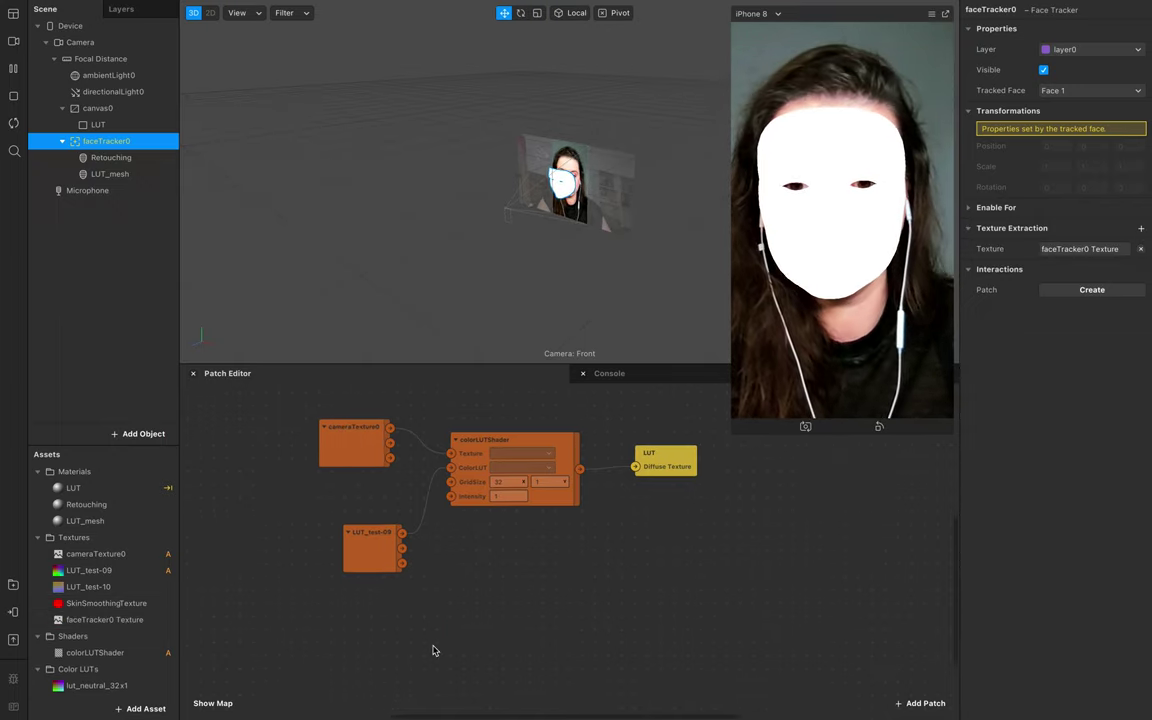
pyautogui.scroll(1, 435, 627)
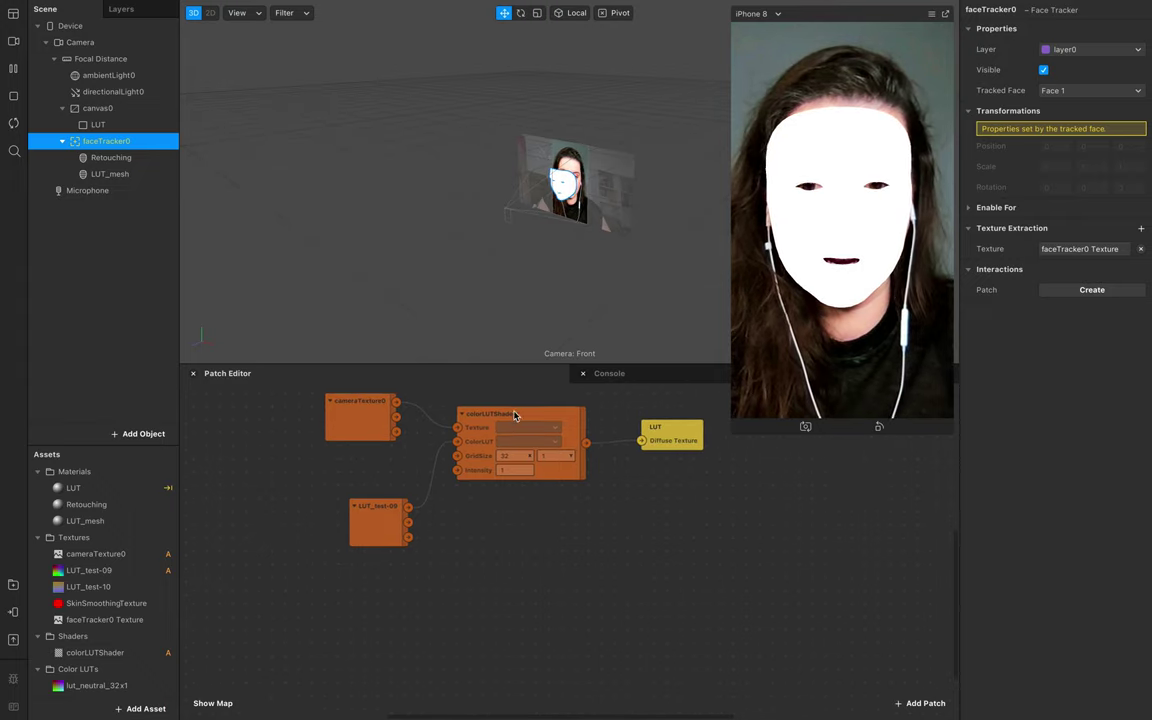
pyautogui.moveTo(105, 620); pyautogui.dragTo(365, 625)
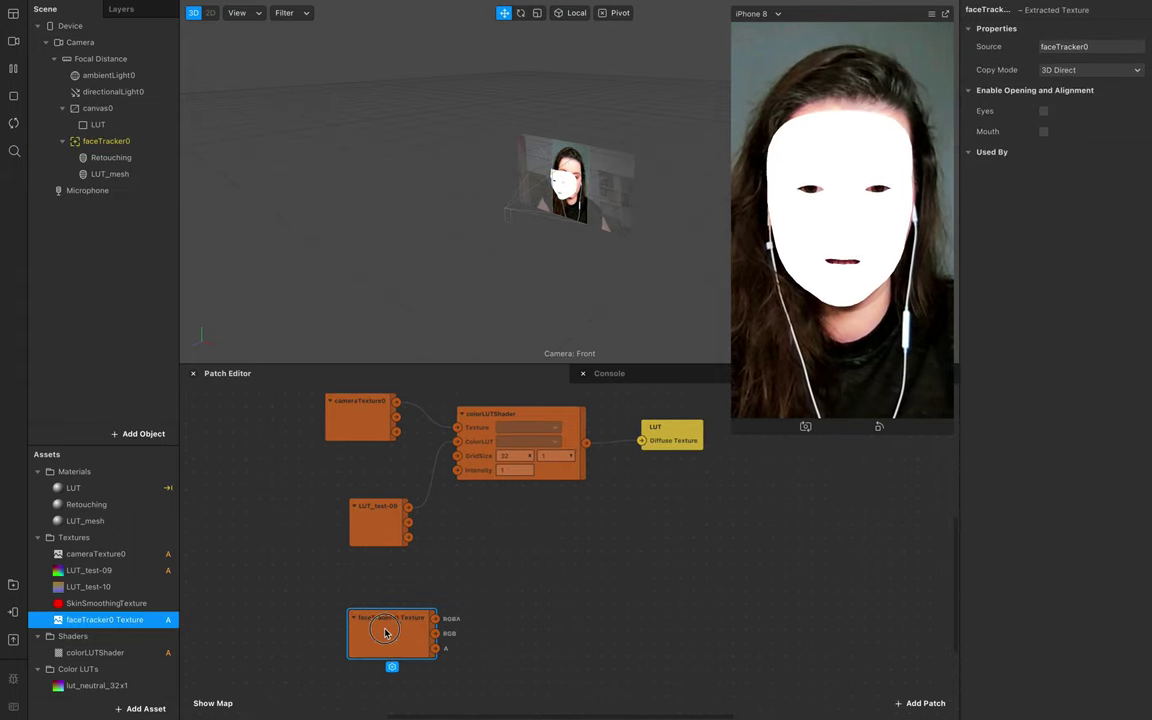
# Create a LUT_mesh Diffuse Texture patch and rearrange the graph nodes.
pyautogui.click(107, 522)
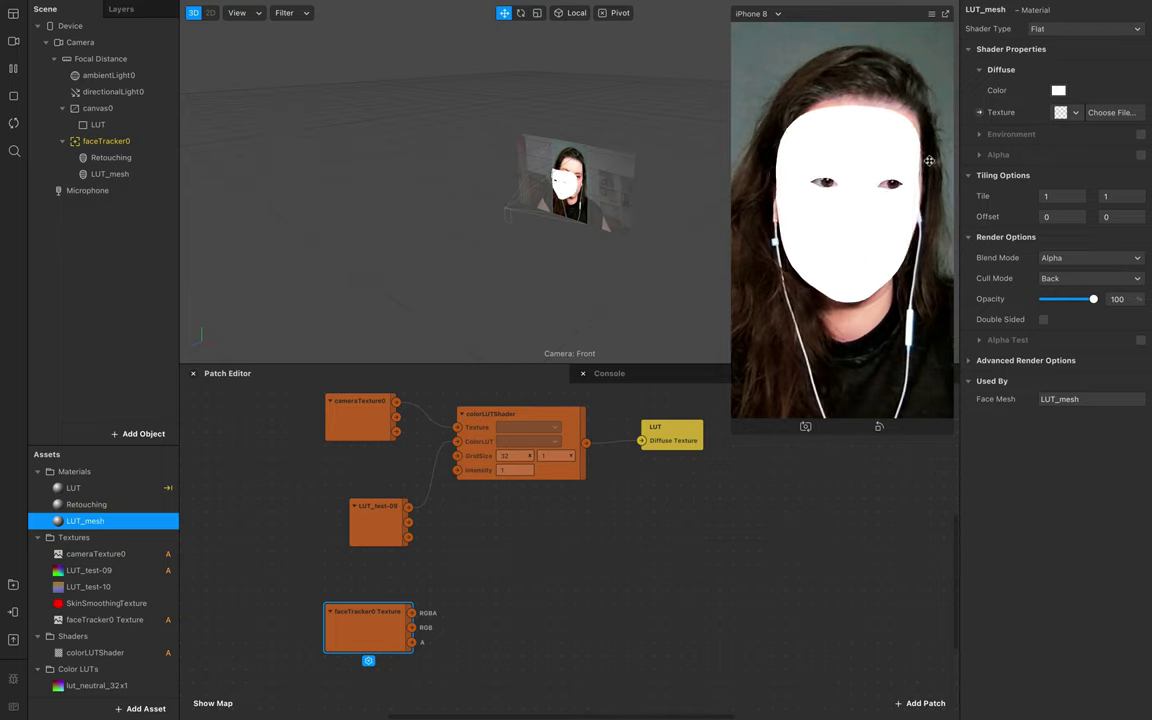
pyautogui.click(979, 112)
pyautogui.moveTo(605, 578); pyautogui.dragTo(711, 612)
pyautogui.scroll(-2, 555, 589)
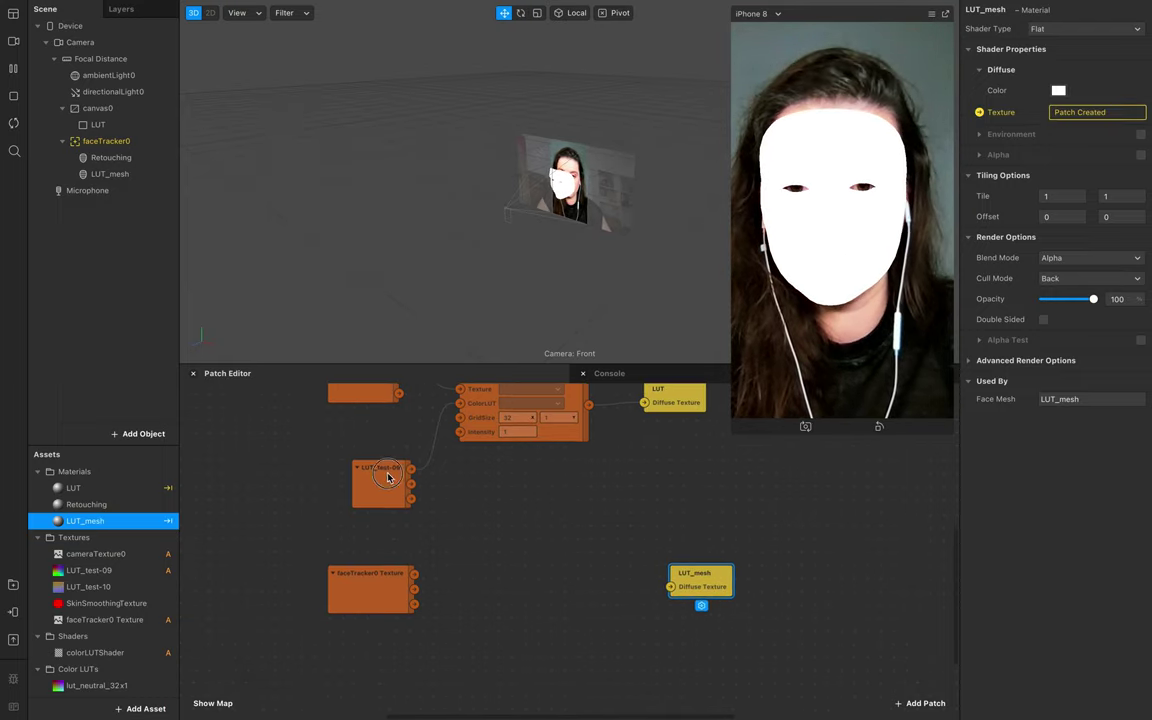
pyautogui.moveTo(389, 477); pyautogui.dragTo(367, 495)
# Add a colorLUTShader grading faceTracker0 Texture with LUT_test-09, output into LUT_mesh's Diffuse Texture.
pyautogui.click(61, 655)
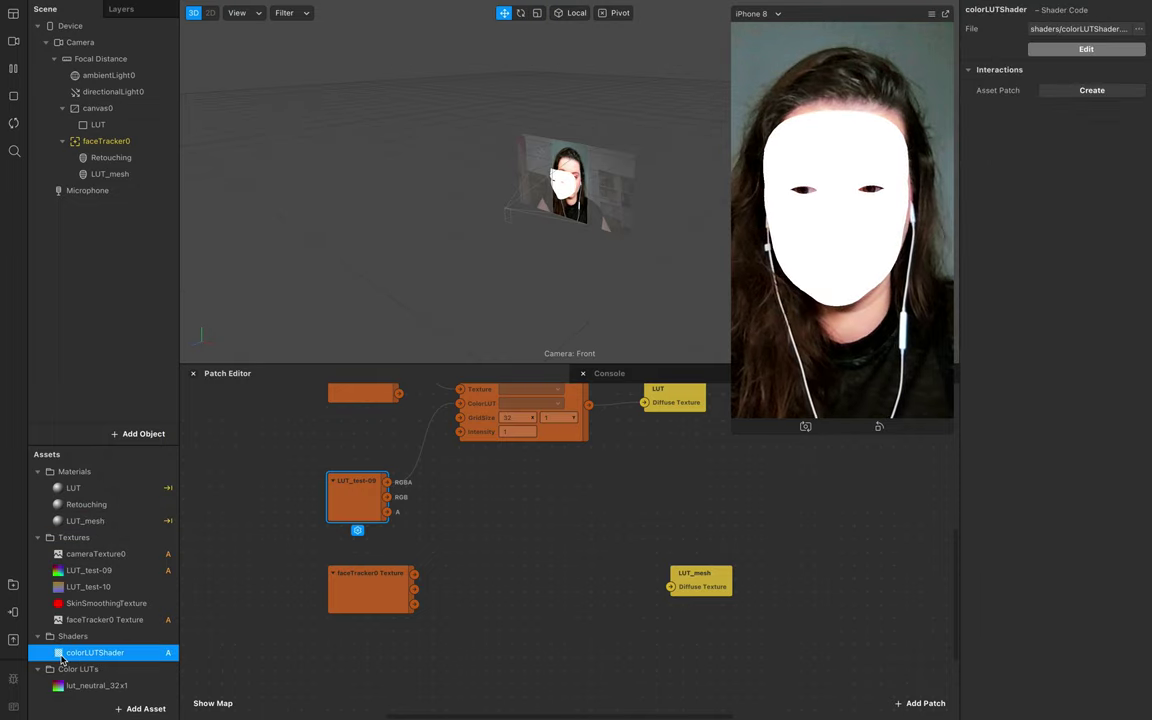
pyautogui.moveTo(75, 657); pyautogui.dragTo(520, 580)
pyautogui.scroll(5, 527, 551)
pyautogui.moveTo(424, 620); pyautogui.dragTo(494, 593)
pyautogui.moveTo(397, 535); pyautogui.dragTo(442, 560)
pyautogui.click(447, 625)
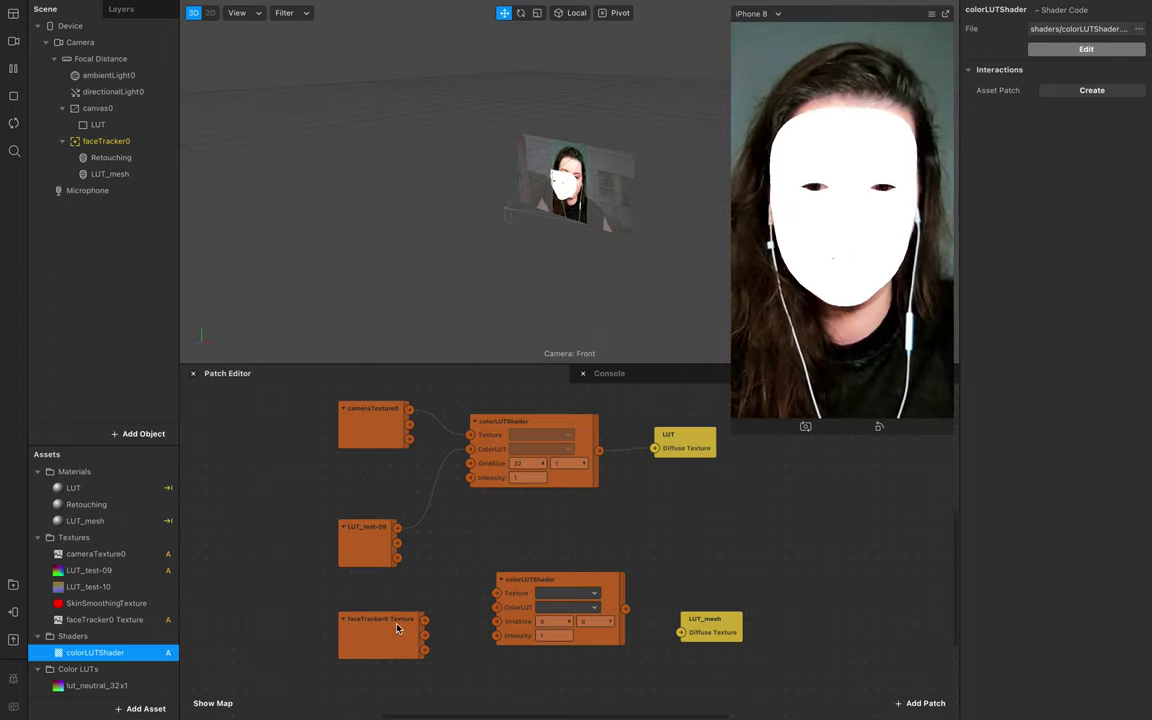
pyautogui.moveTo(424, 620); pyautogui.dragTo(498, 596)
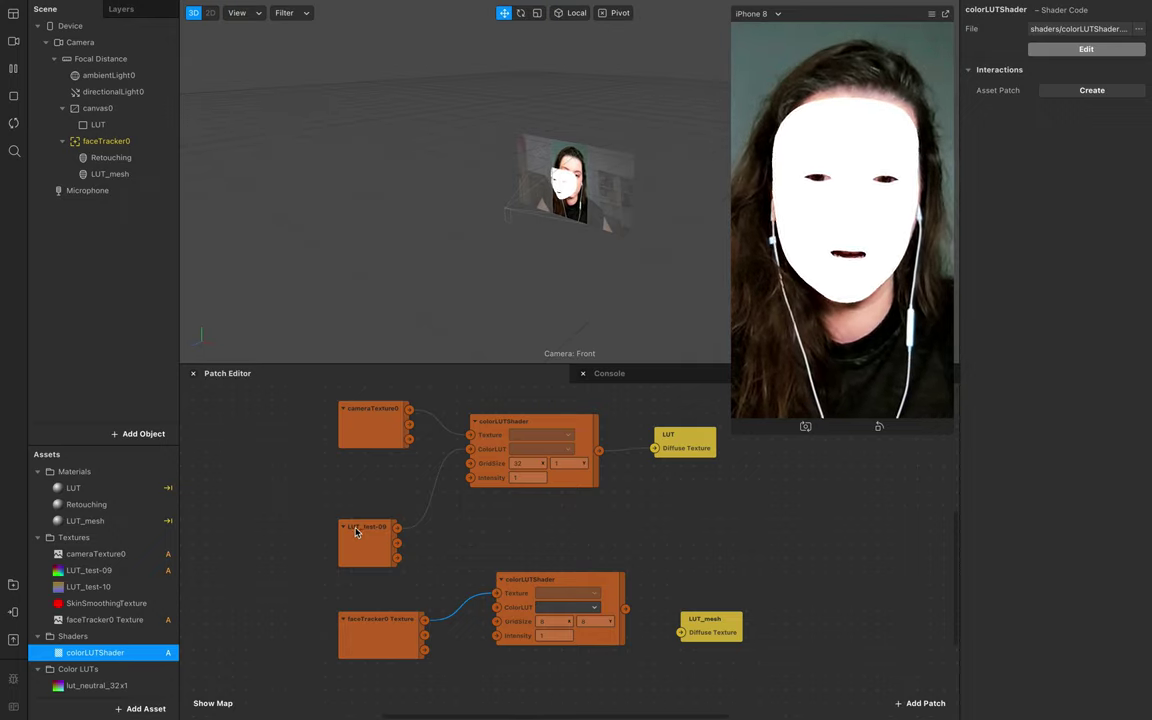
pyautogui.moveTo(398, 527); pyautogui.dragTo(496, 608)
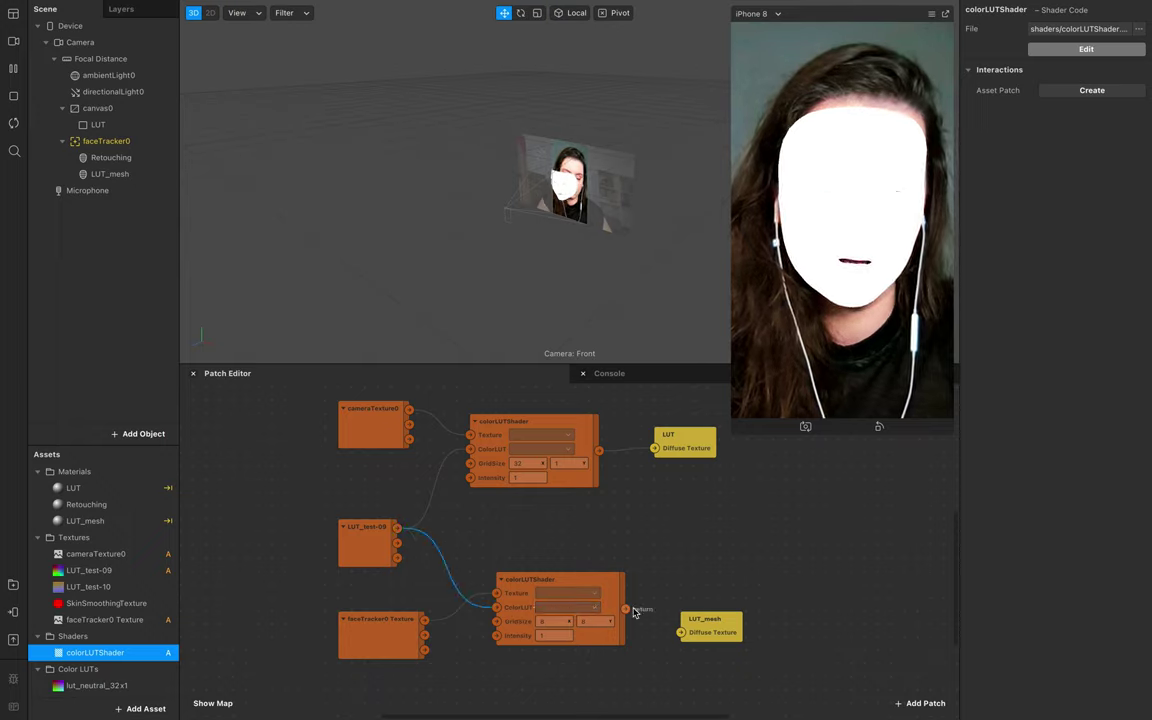
pyautogui.moveTo(625, 609); pyautogui.dragTo(684, 587)
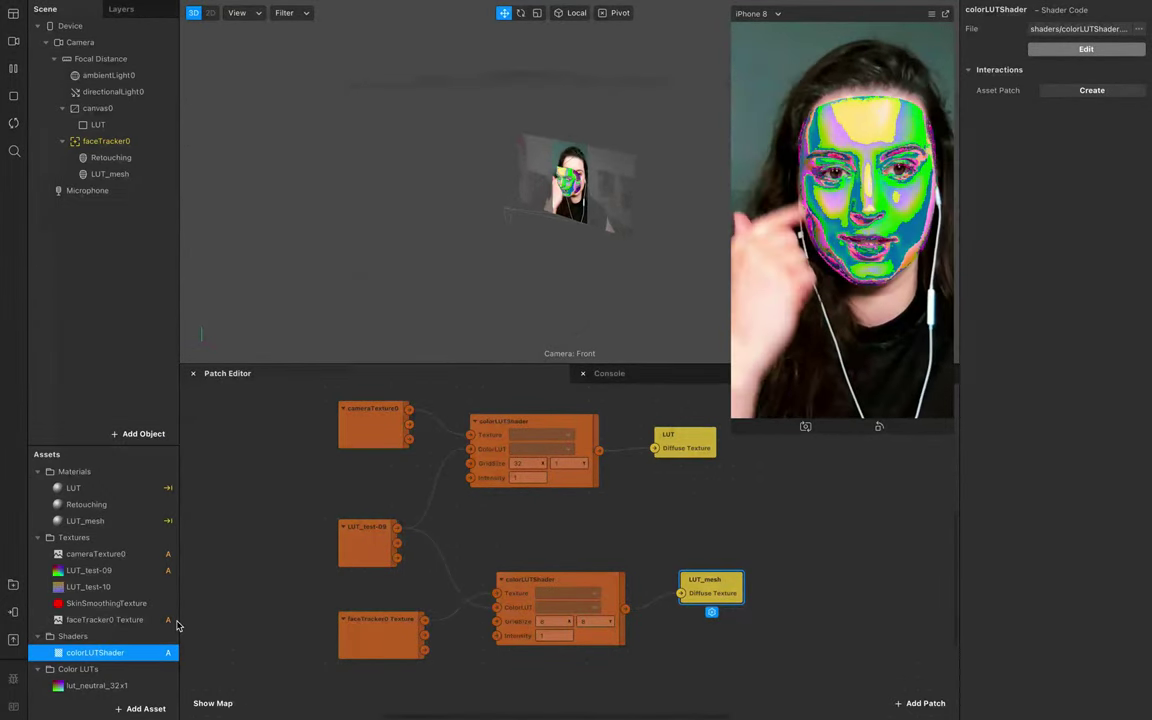
# Set the face-mesh colorLUTShader's GridSize to 32 by 1.
pyautogui.click(551, 621)
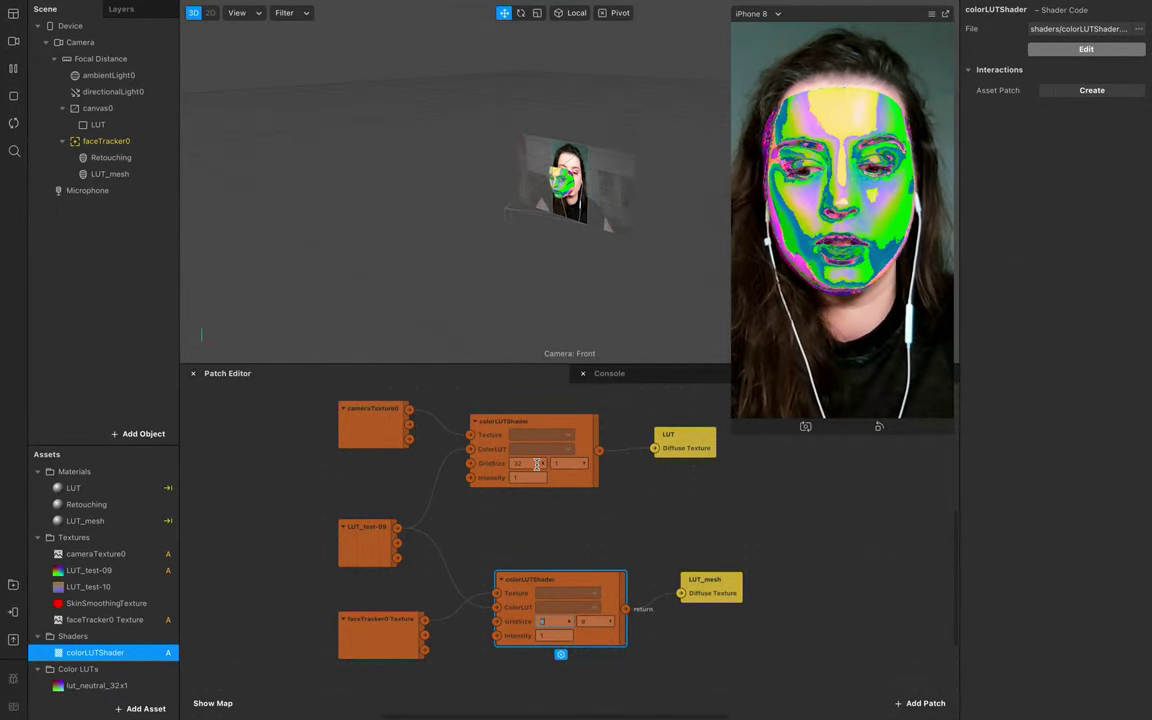
pyautogui.click(590, 621)
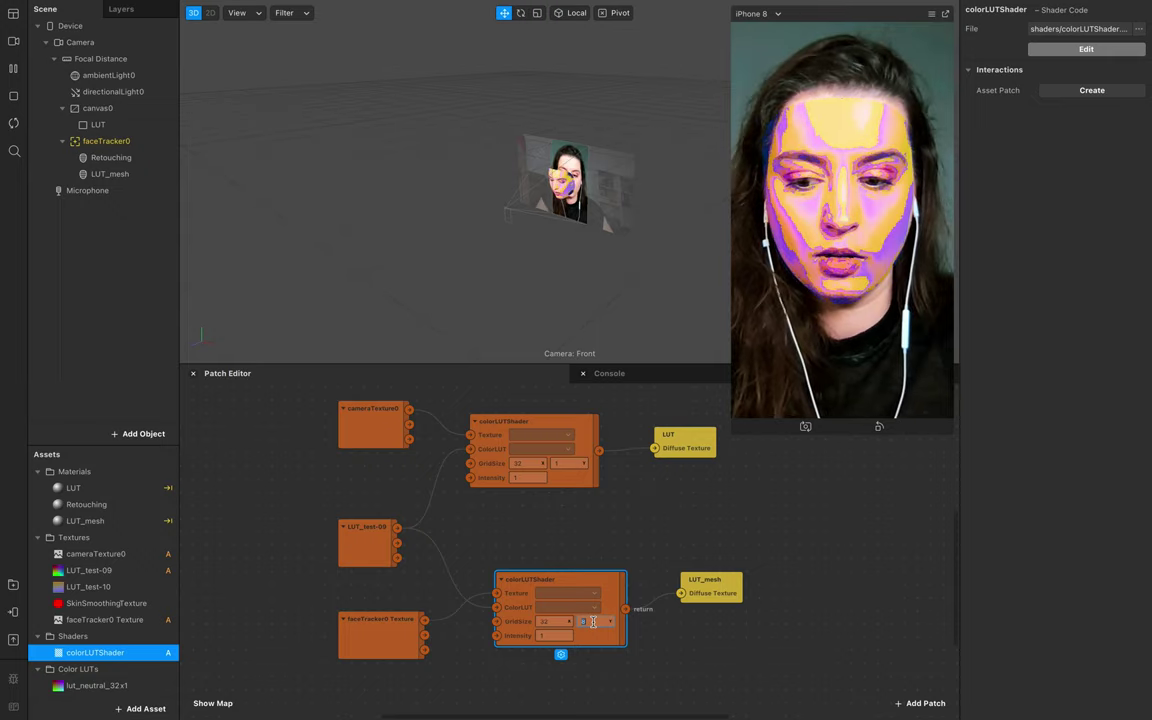
pyautogui.click(689, 682)
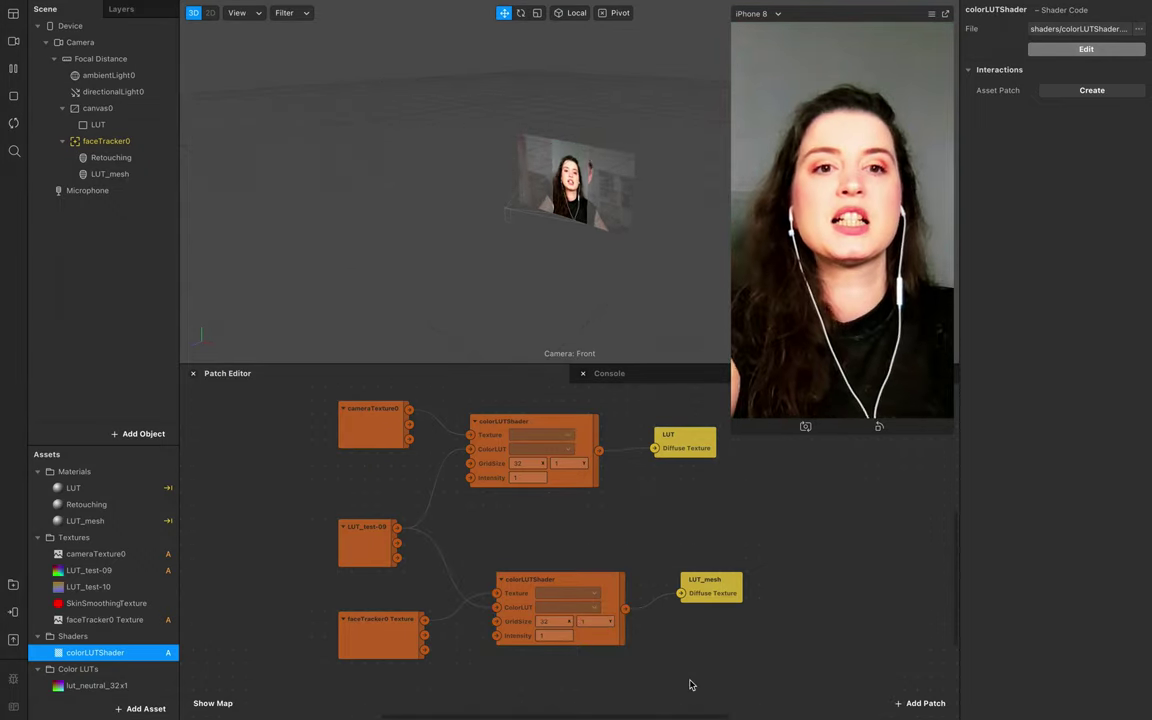
# Disconnect the shader output from LUT_mesh's Diffuse Texture, leaving a white face mesh.
pyautogui.click(85, 520)
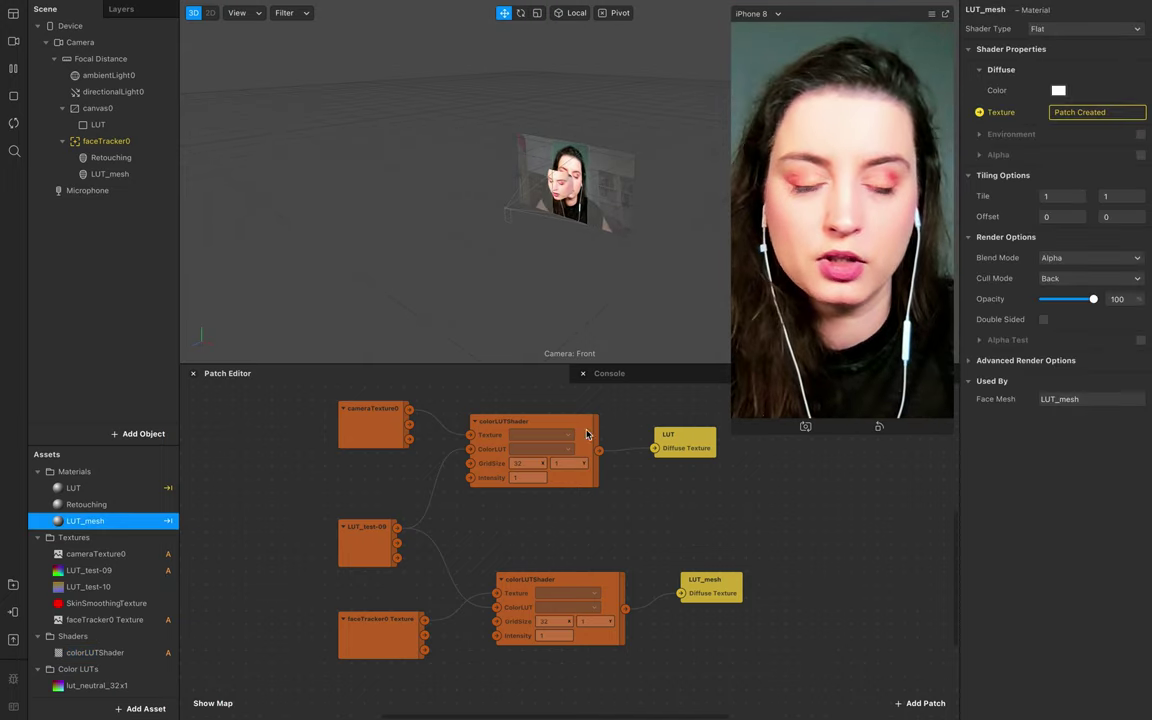
pyautogui.click(969, 362)
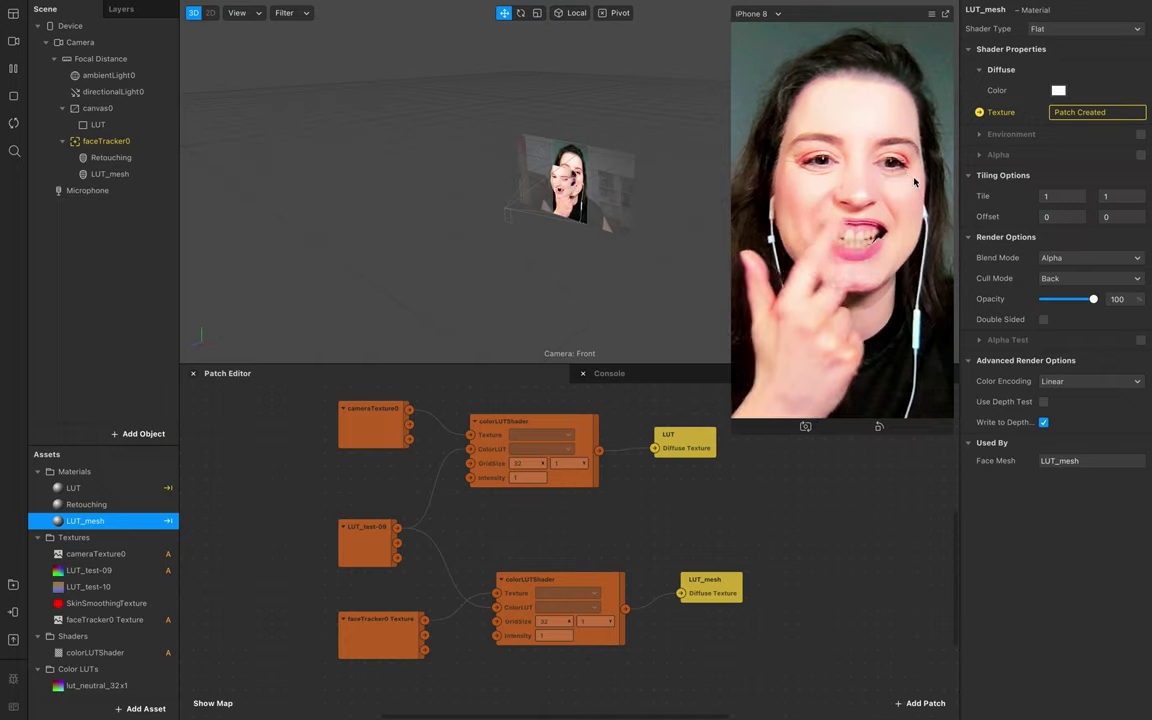
pyautogui.moveTo(625, 607); pyautogui.dragTo(656, 607)
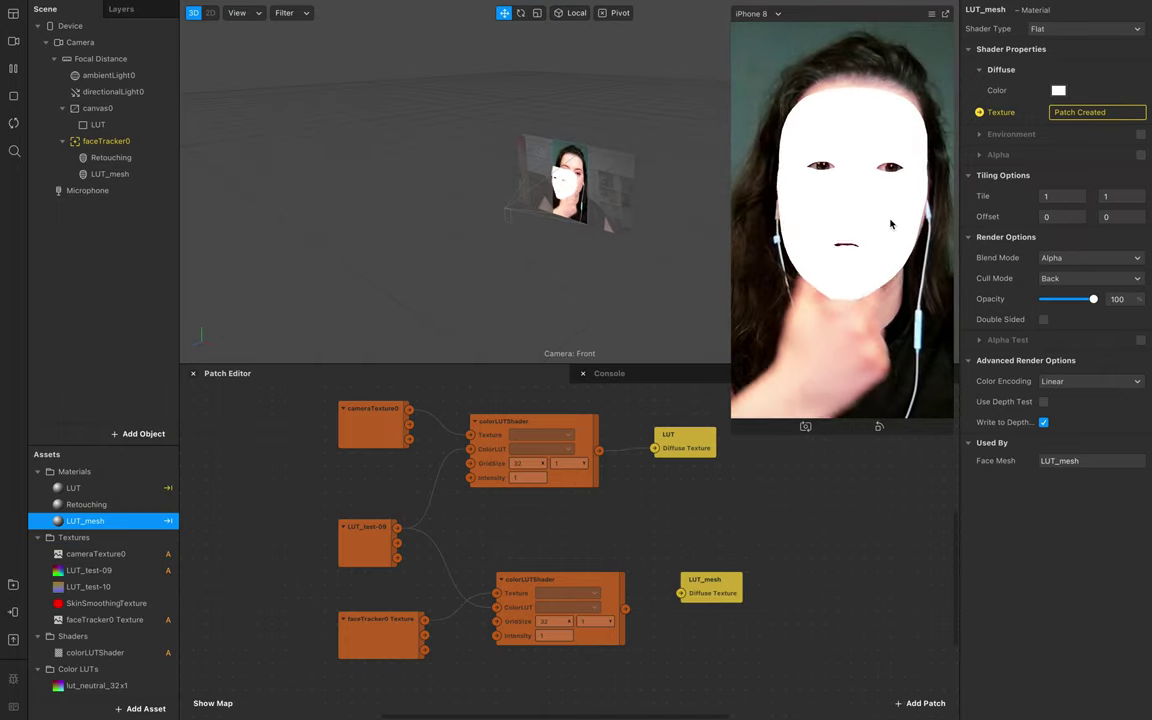
# Uncheck Eyes and Mouth on the LUT_mesh face mesh to close those openings.
pyautogui.click(110, 174)
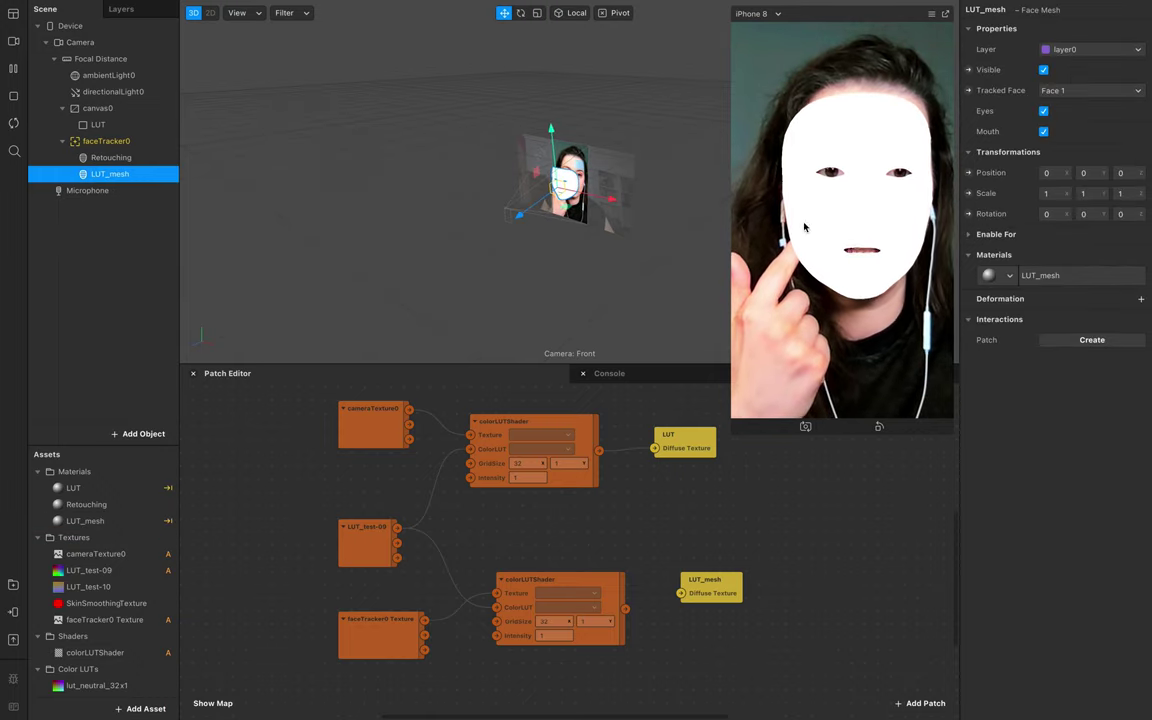
pyautogui.click(1043, 111)
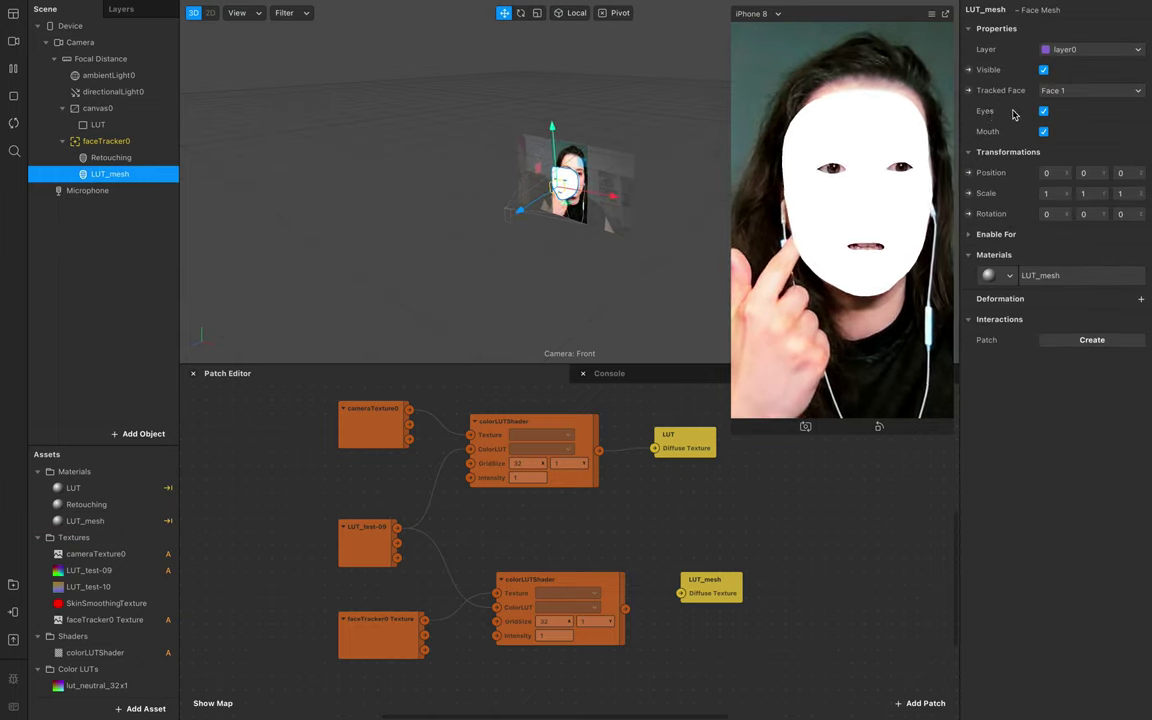
pyautogui.click(1043, 111)
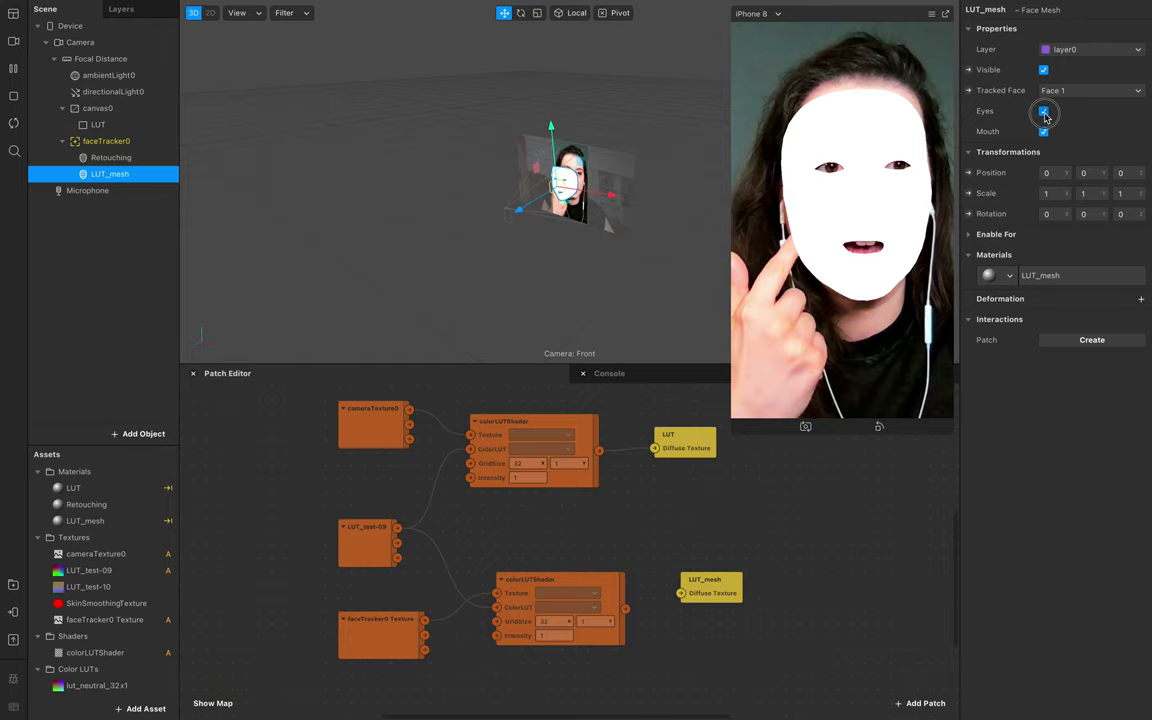
pyautogui.click(1043, 131)
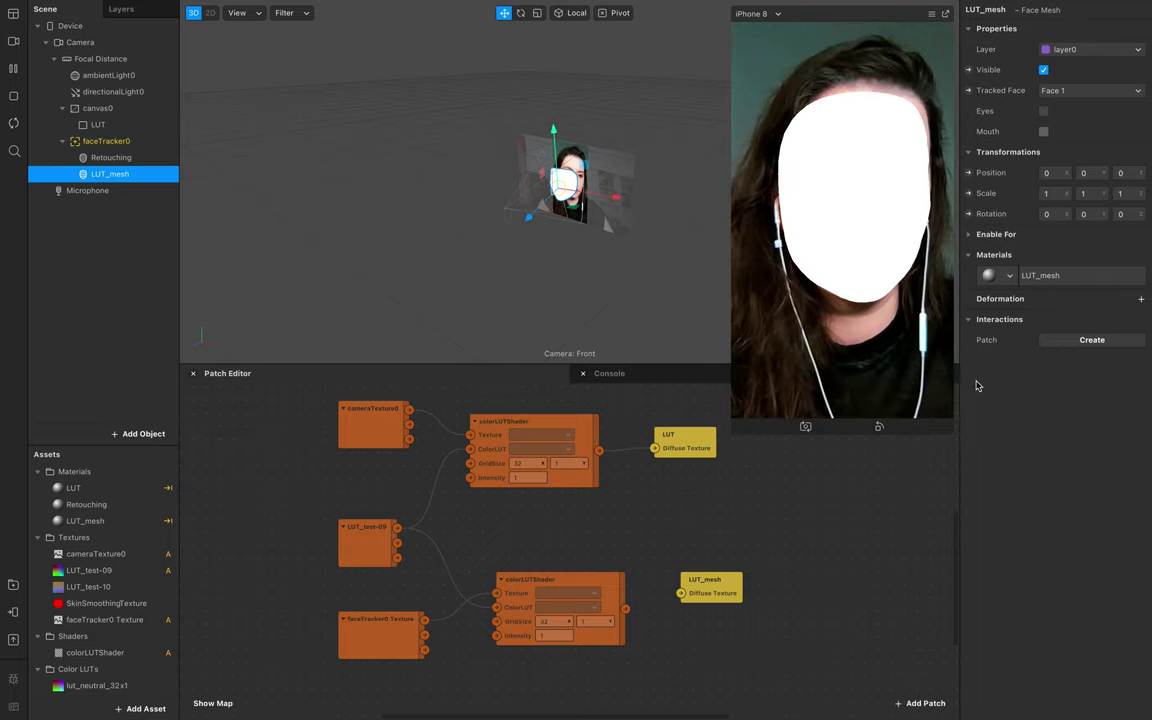
# Reconnect the second colorLUTShader output to LUT_mesh's Diffuse Texture.
pyautogui.moveTo(625, 608); pyautogui.dragTo(681, 596)
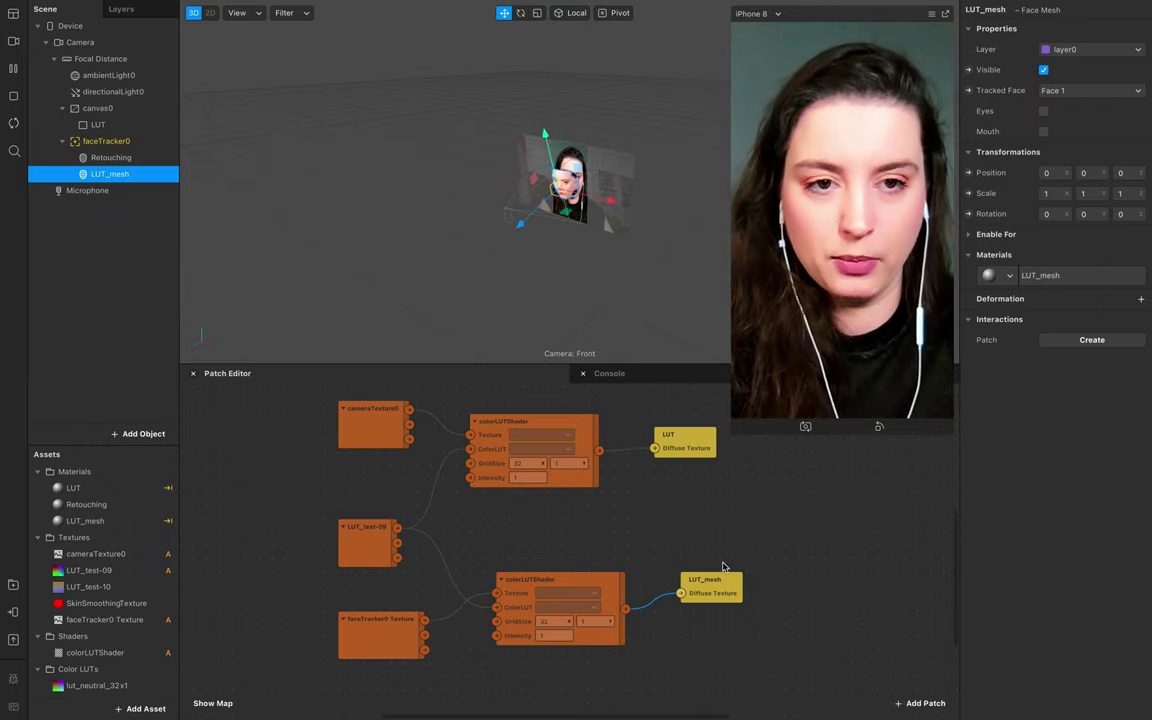
pyautogui.moveTo(720, 599); pyautogui.dragTo(692, 612)
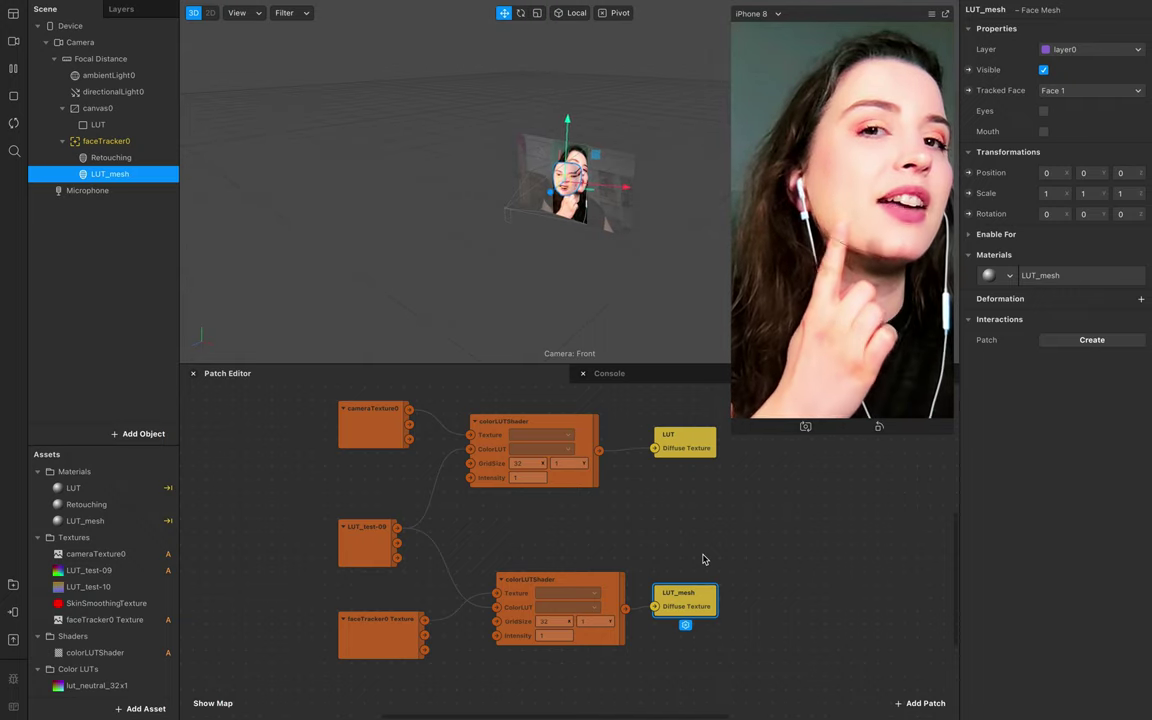
pyautogui.click(85, 521)
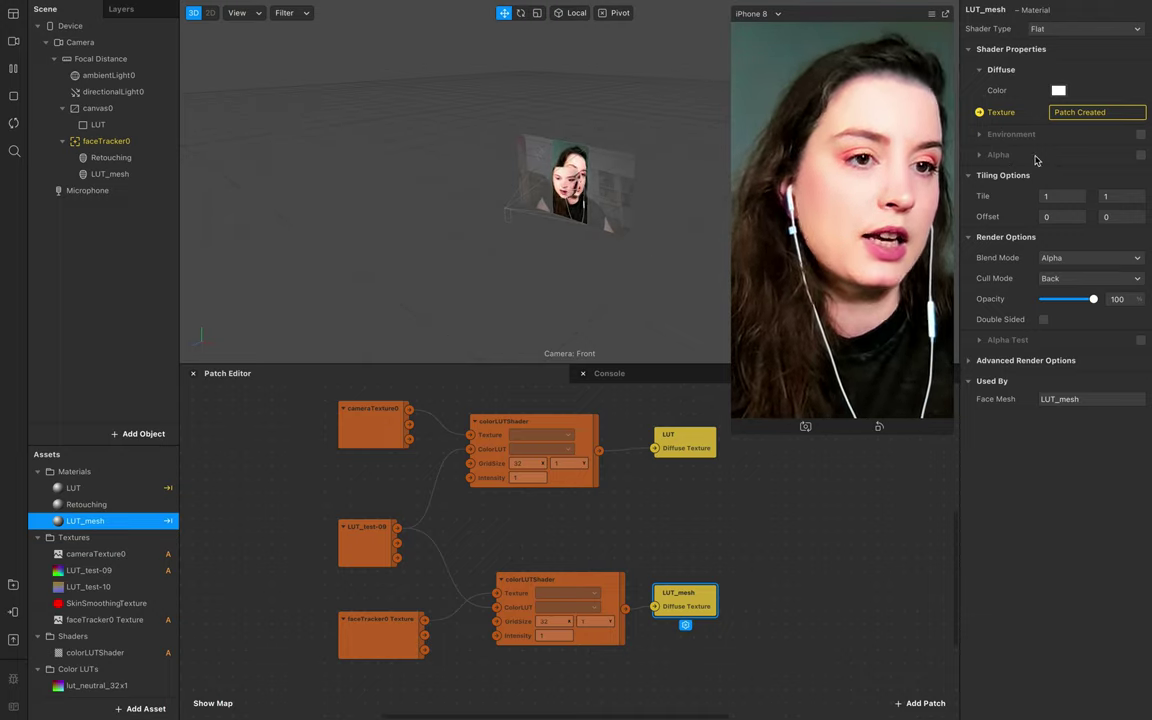
# Enable alpha on LUT_mesh, choose faceMeshMask.png as a new alpha texture, and view Face Reference Assets.
pyautogui.click(979, 157)
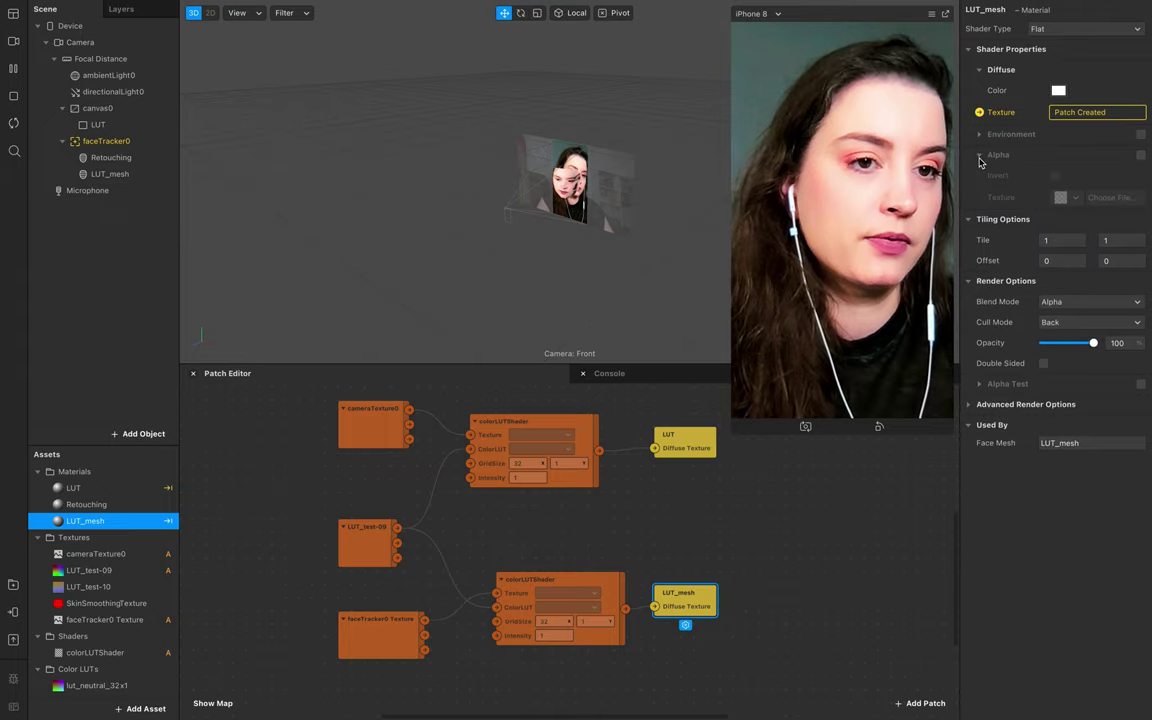
pyautogui.click(1141, 155)
pyautogui.click(1077, 199)
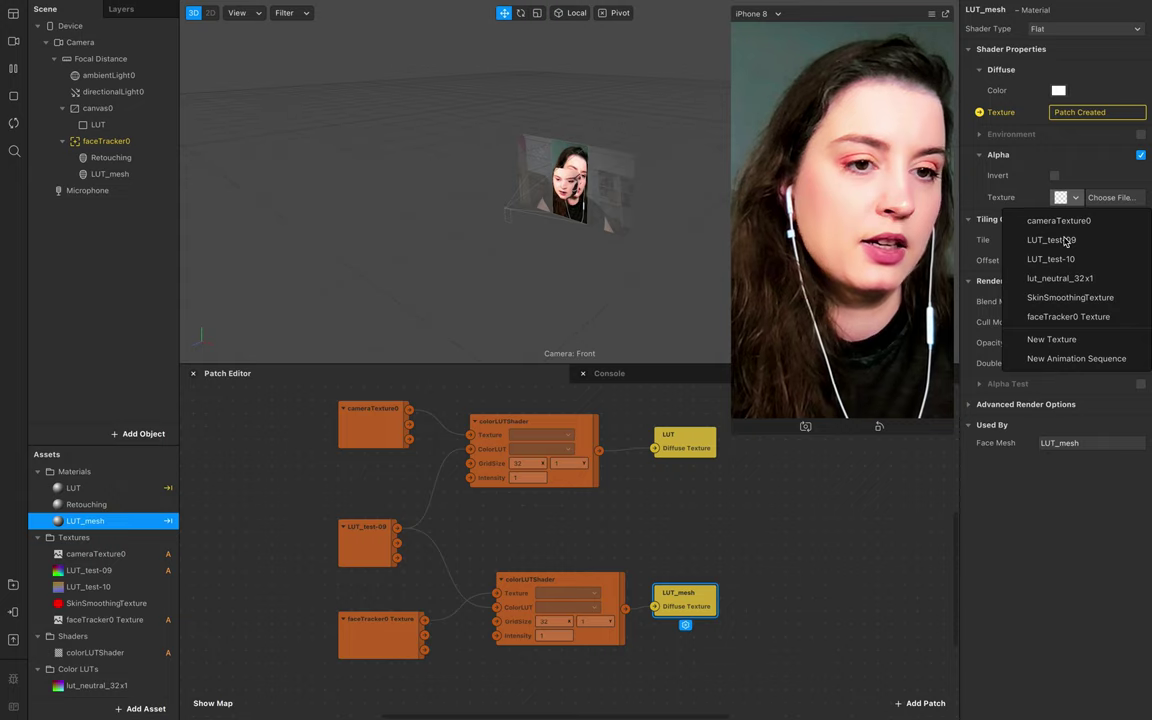
pyautogui.click(1060, 341)
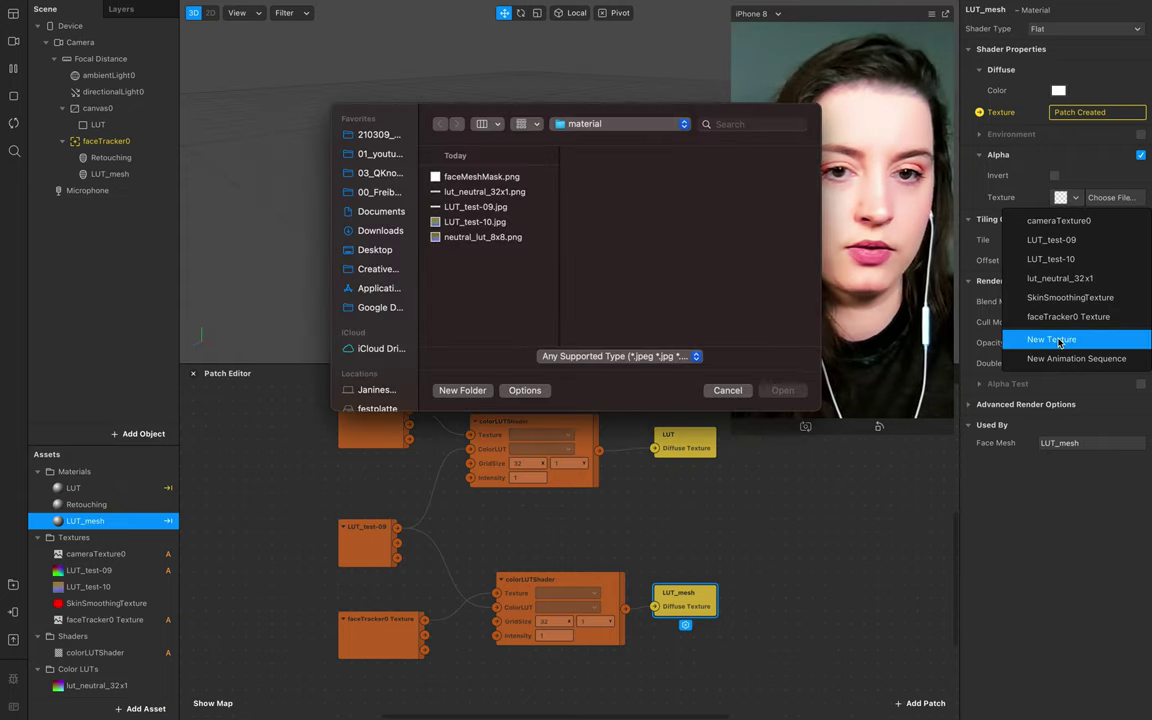
pyautogui.click(488, 178)
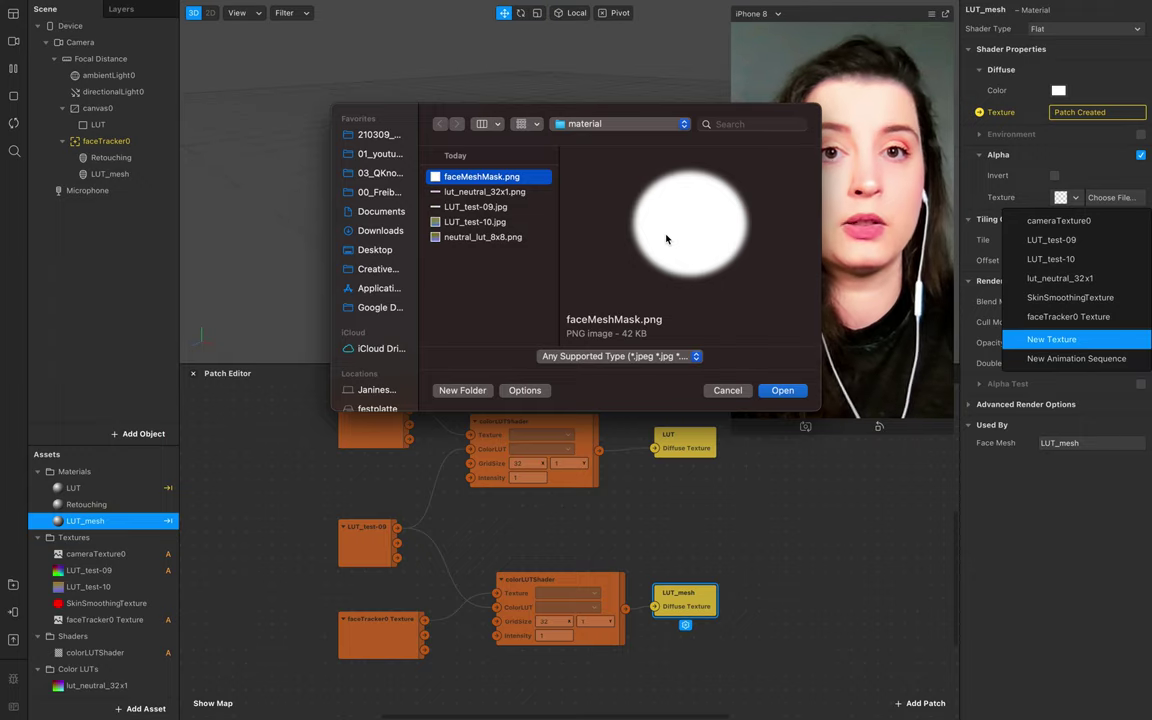
pyautogui.click(700, 685)
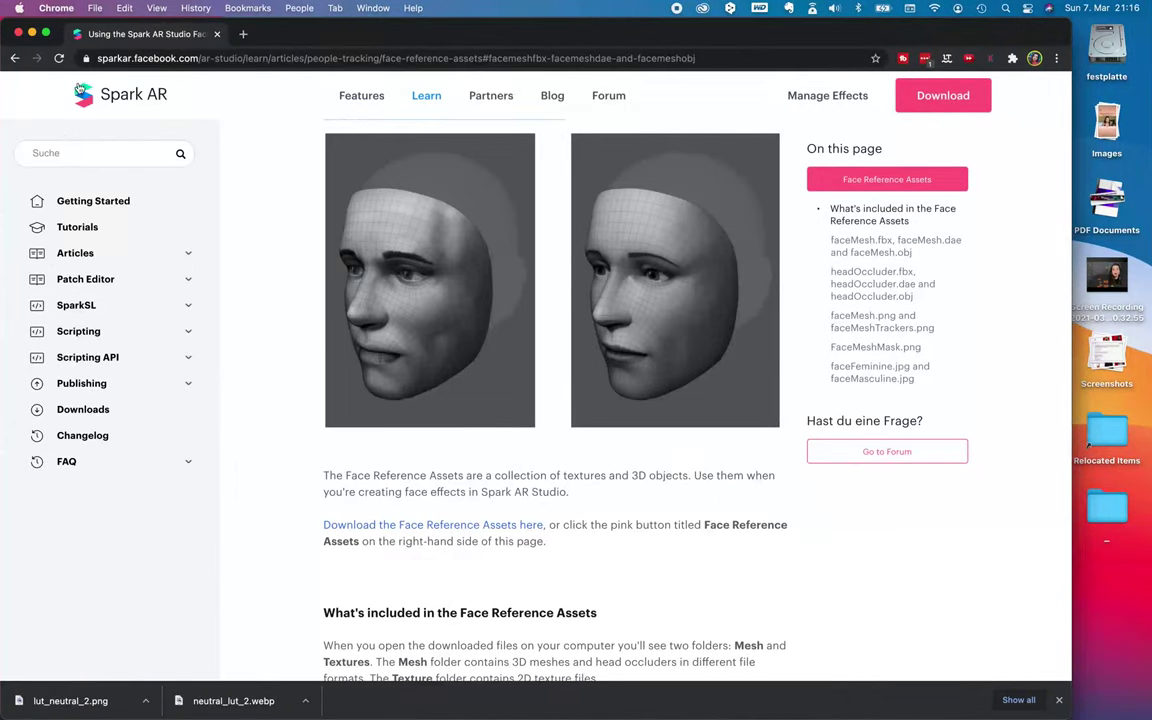
# Scroll through the Face Reference Assets article in Chrome, then return to Spark AR Studio.
pyautogui.scroll(-1, 517, 599)
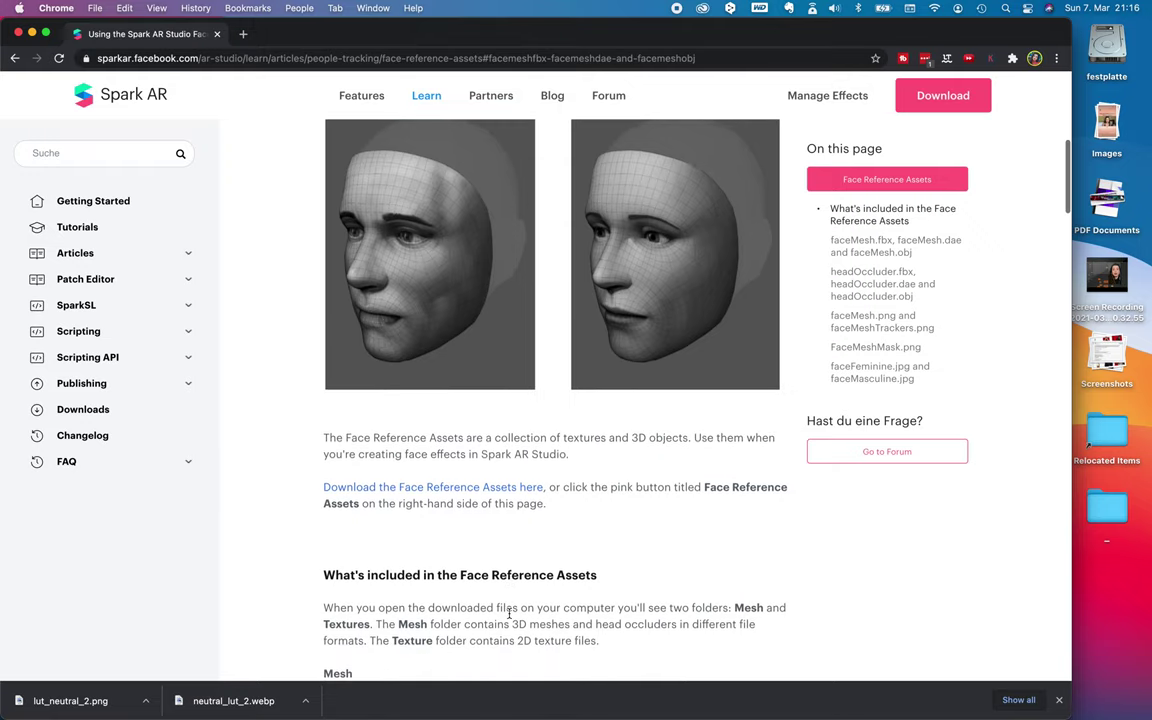
pyautogui.scroll(4, 517, 599)
pyautogui.scroll(-5, 404, 566)
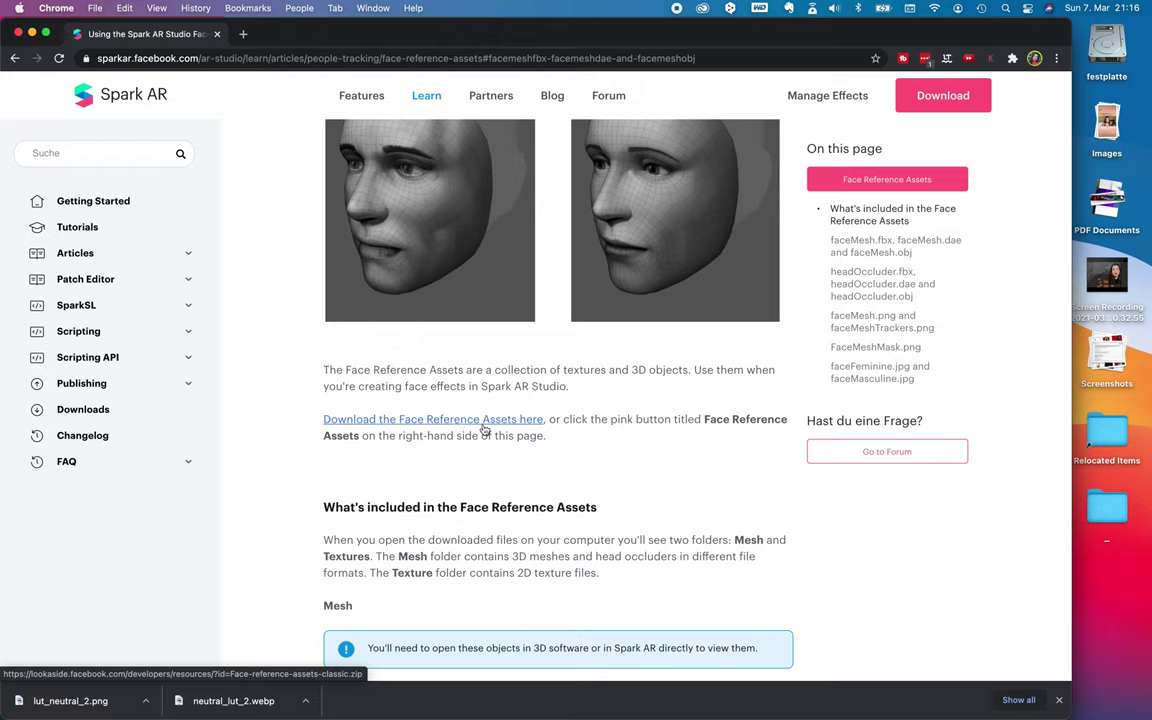
pyautogui.scroll(3, 527, 435)
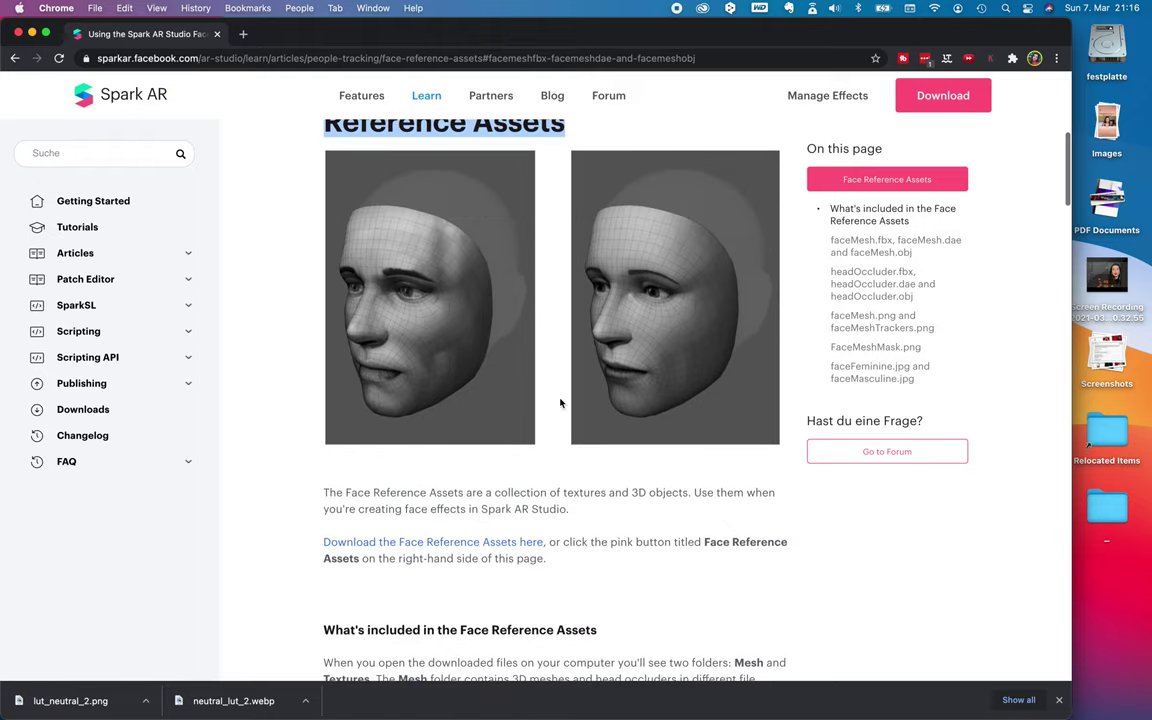
pyautogui.click(610, 680)
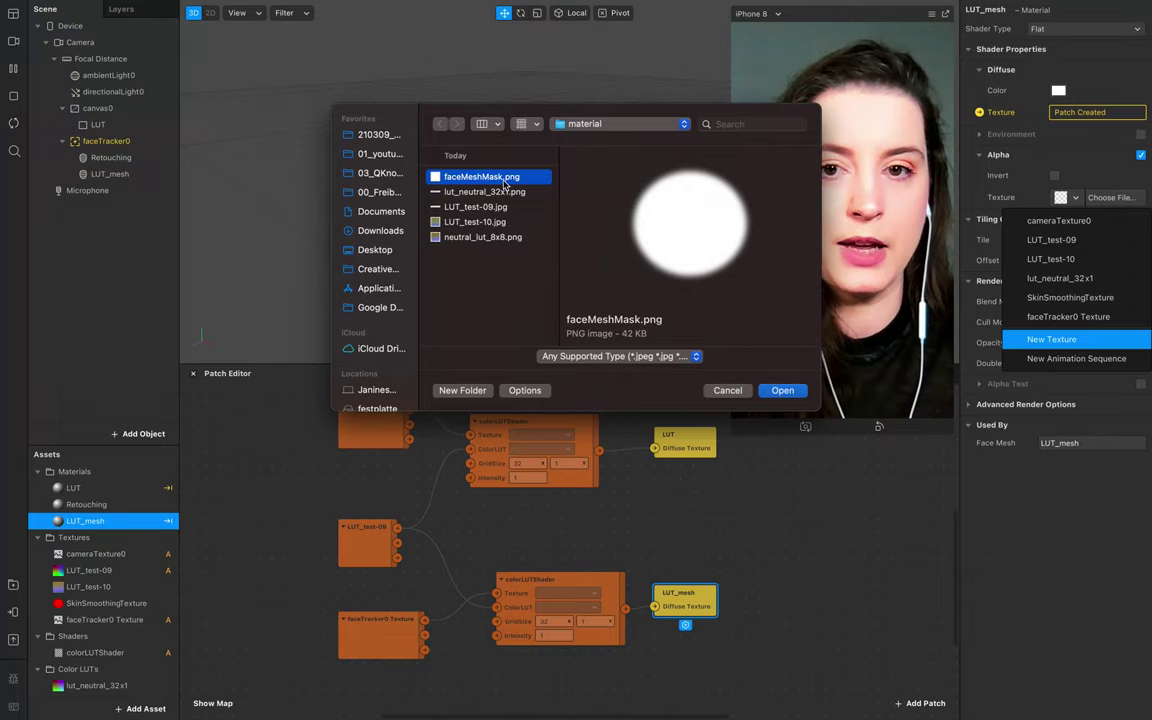
# Import faceMeshMask.png as LUT_mesh's alpha texture.
pyautogui.click(782, 391)
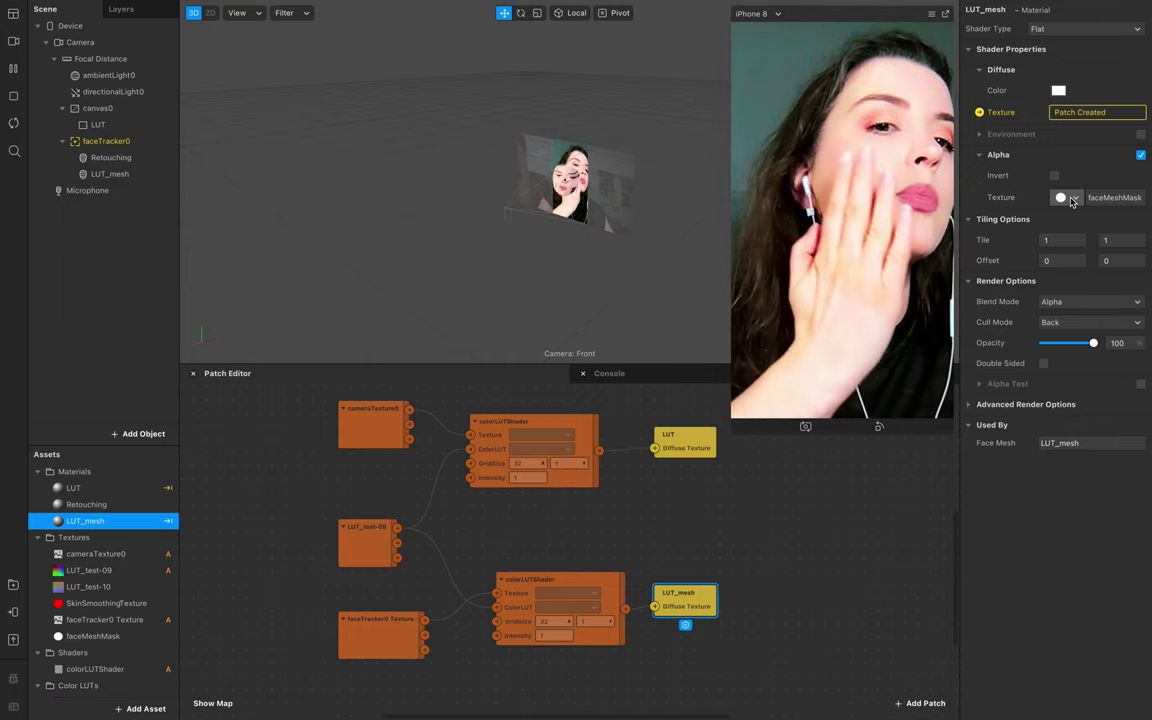
# Move faceTracker0 above canvas0 in the Scene panel, collapsing both groups.
pyautogui.click(62, 141)
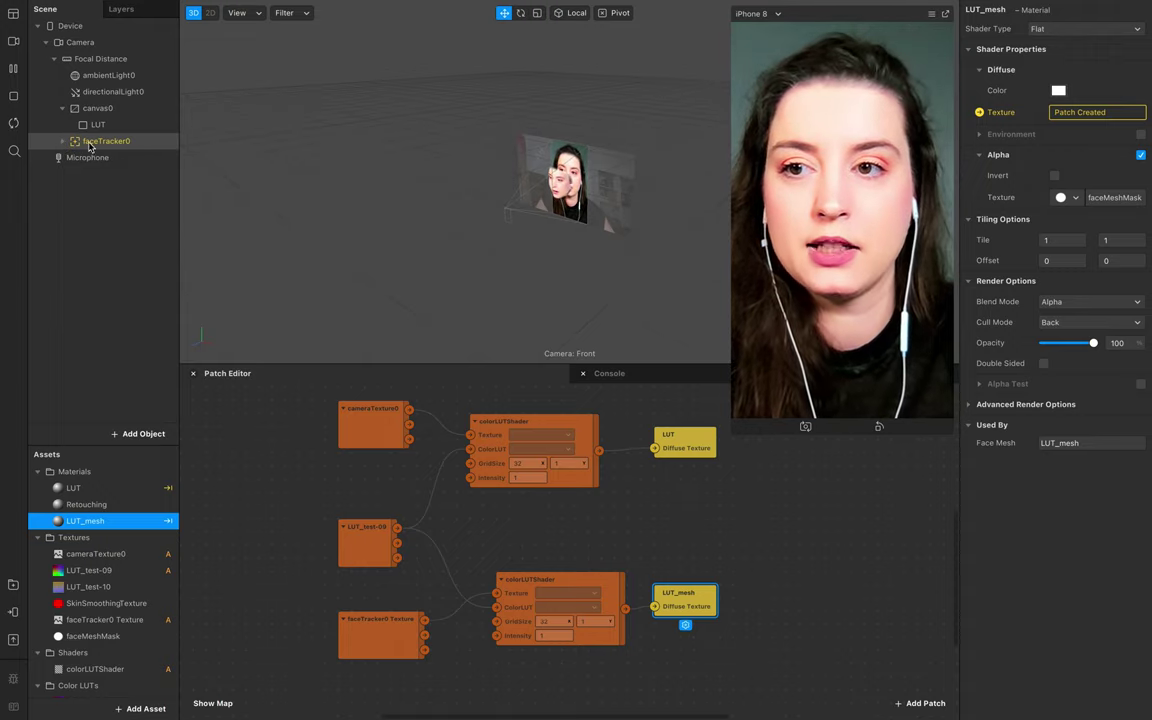
pyautogui.moveTo(88, 141); pyautogui.dragTo(97, 100)
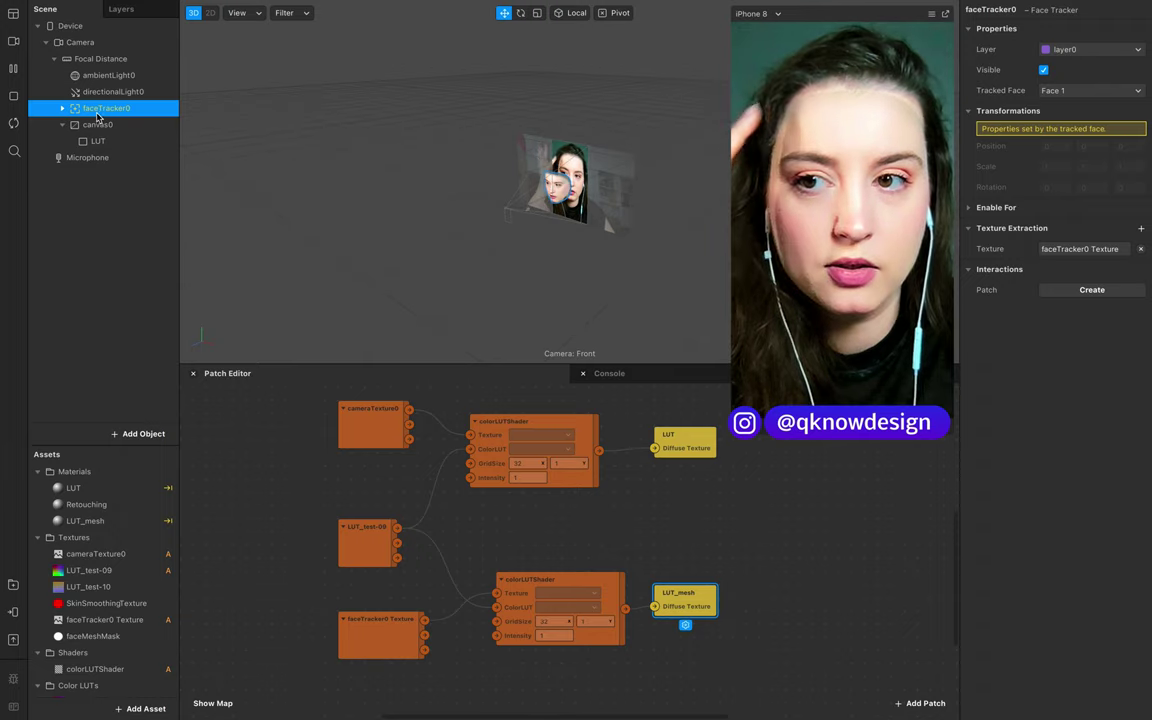
pyautogui.click(62, 124)
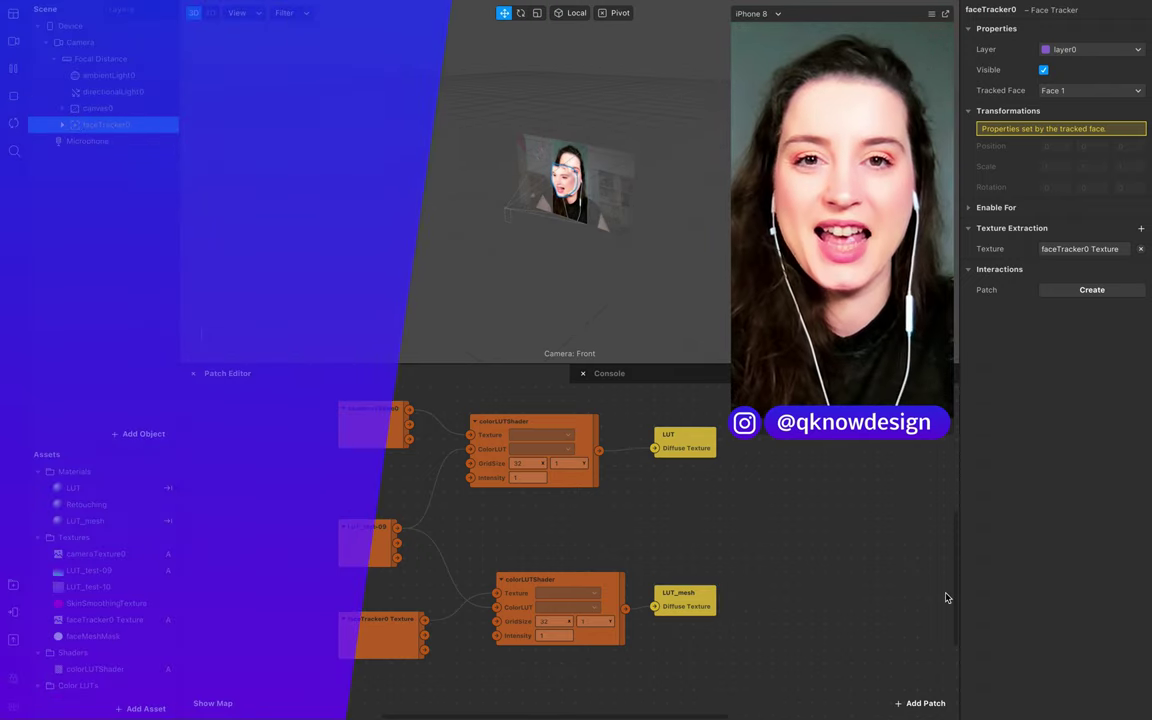